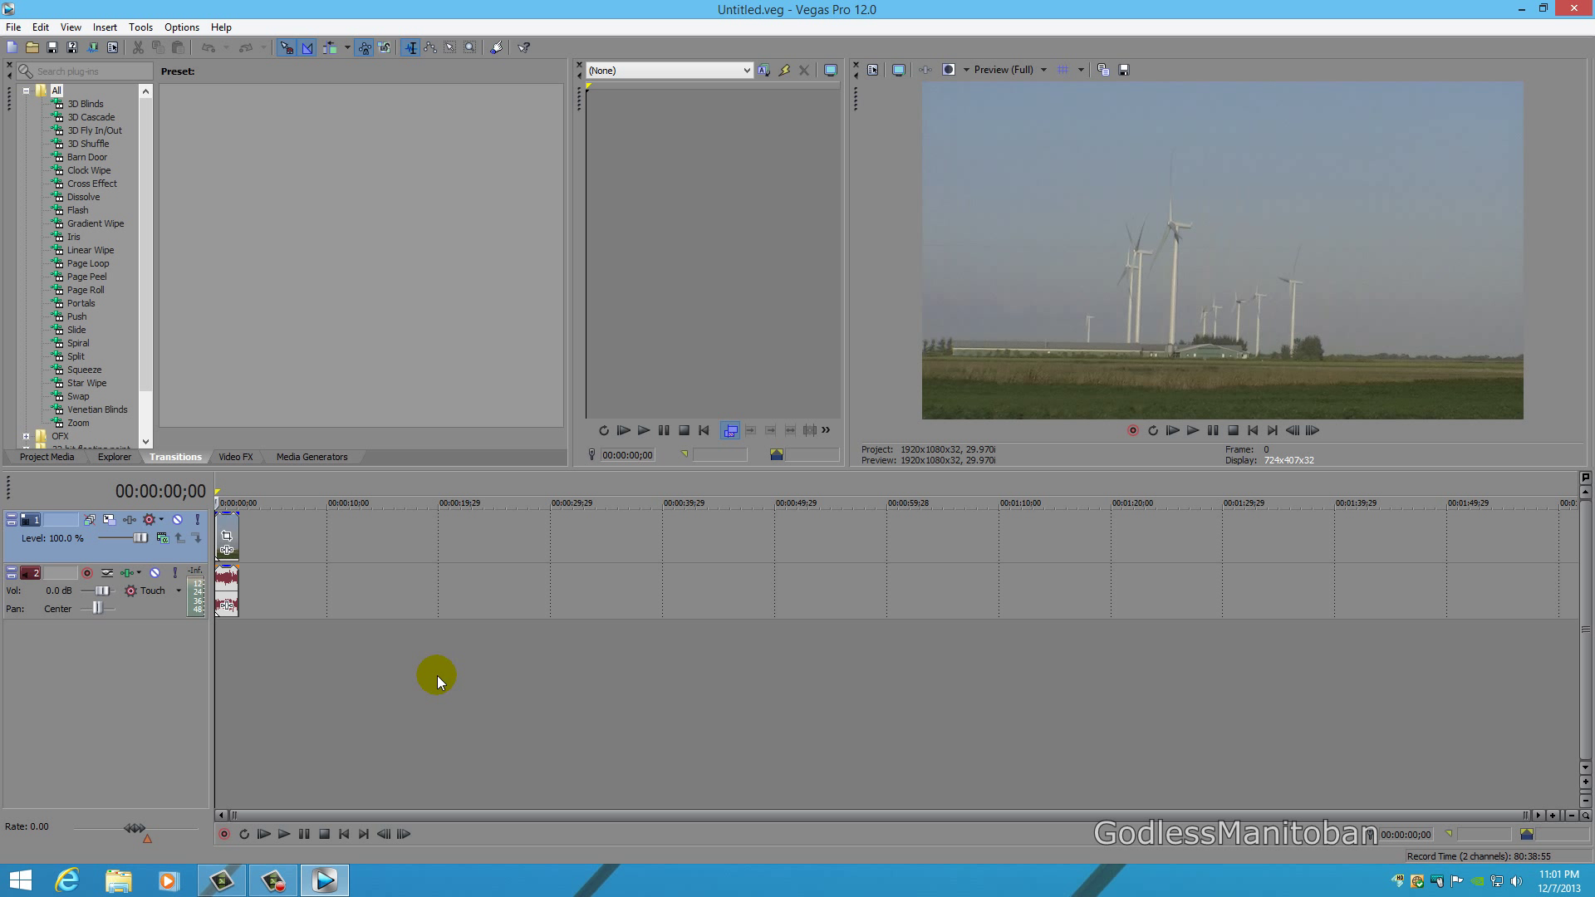
Scrub partway into the wind-turbine clip, return to its start, and bring up the File menu.
left_click(238, 629)
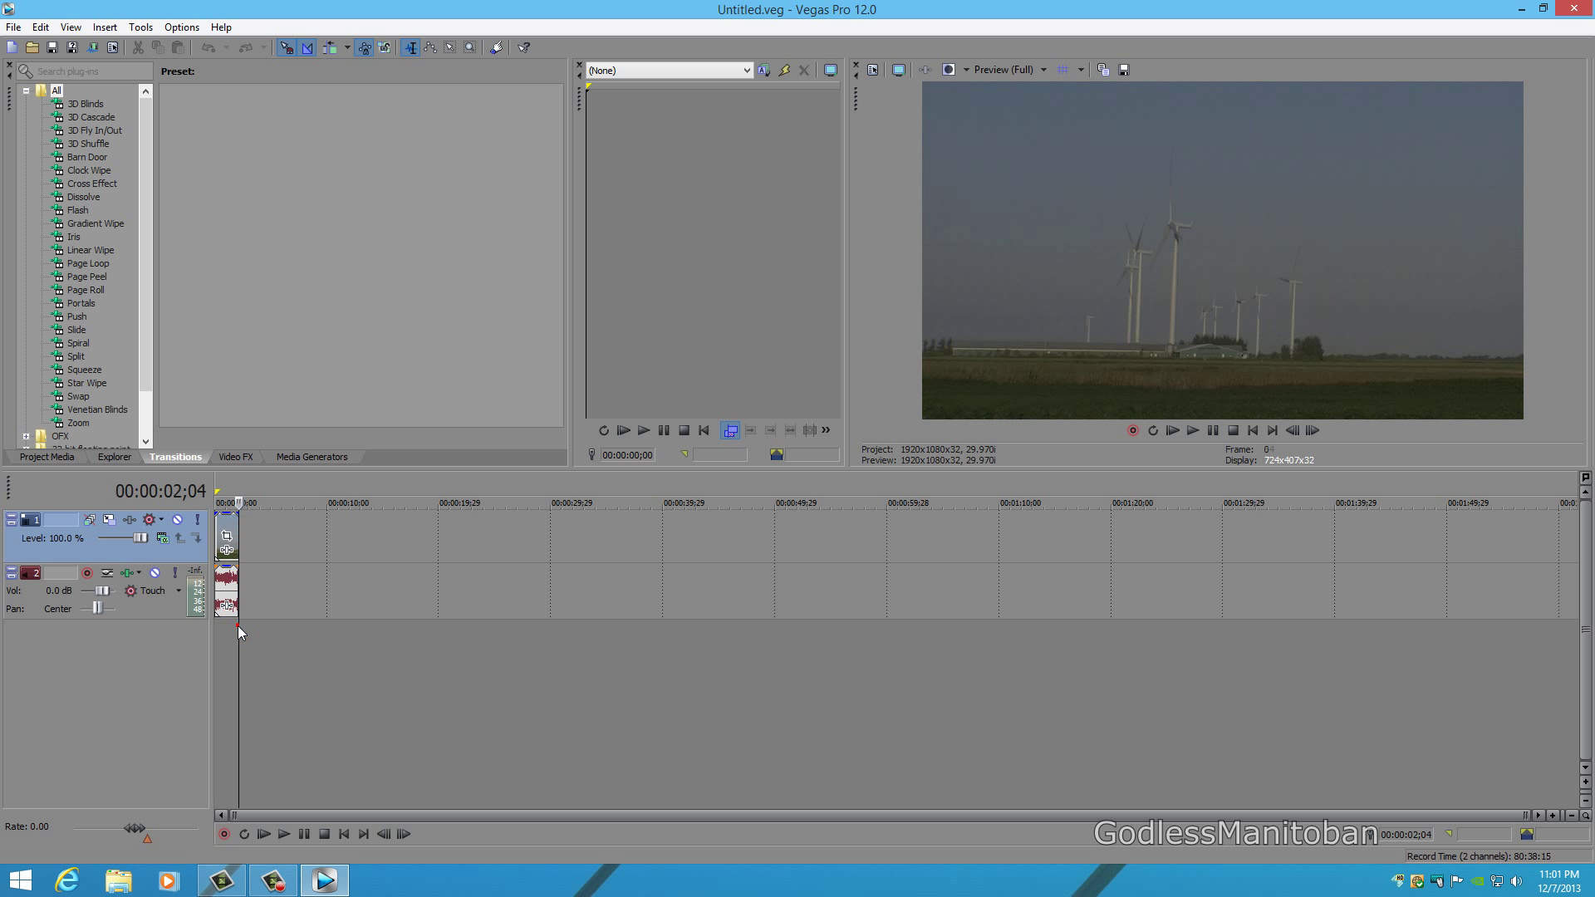
left_click(216, 647)
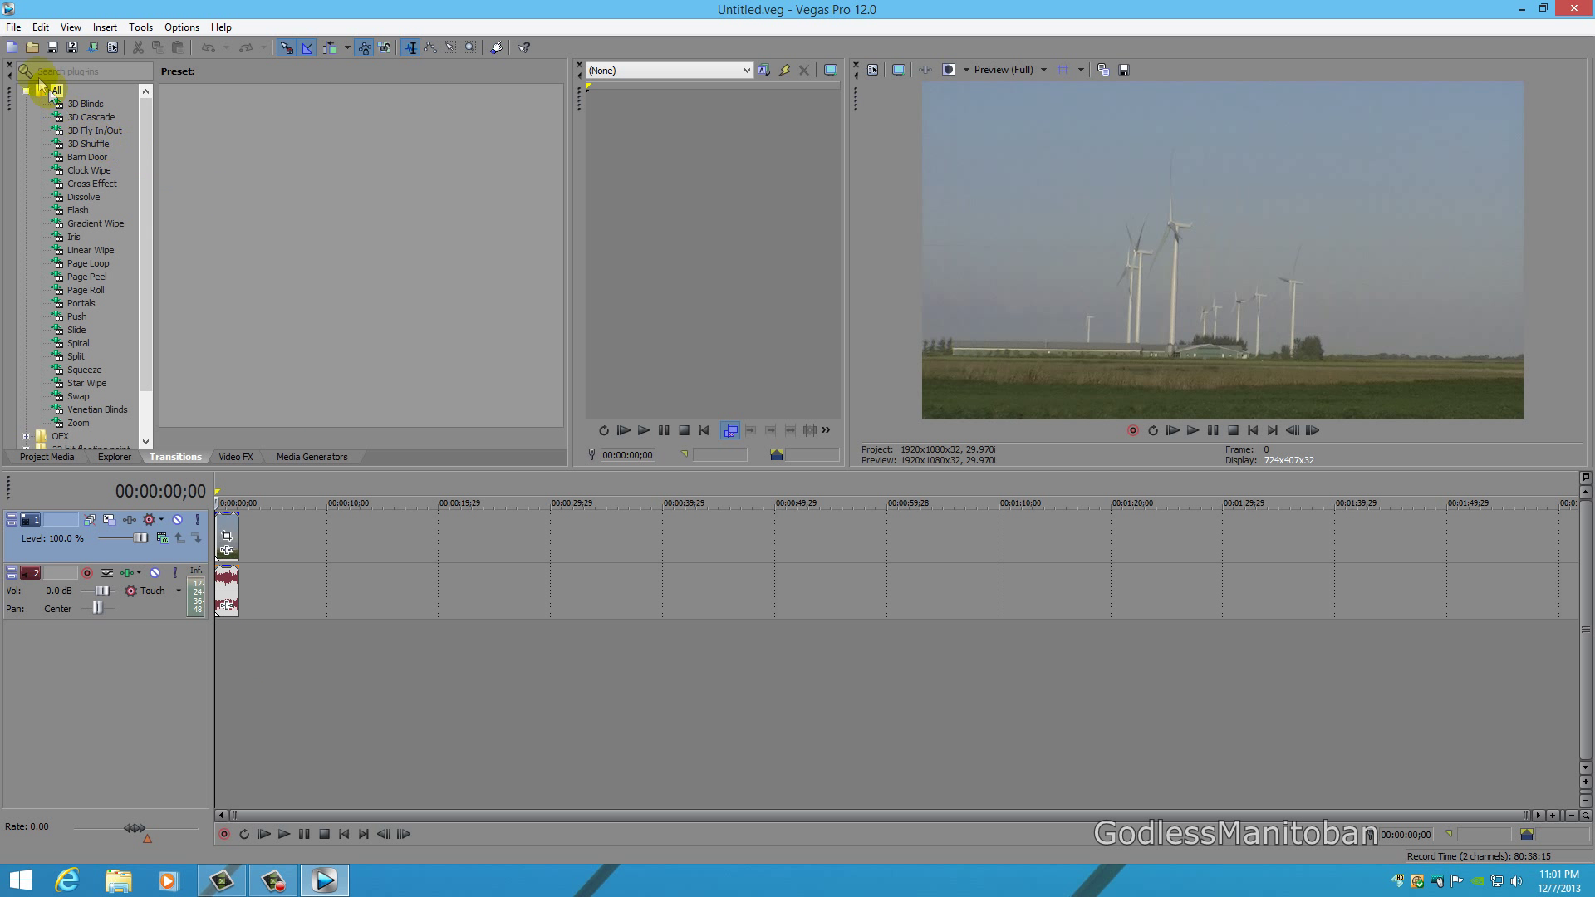
left_click(17, 27)
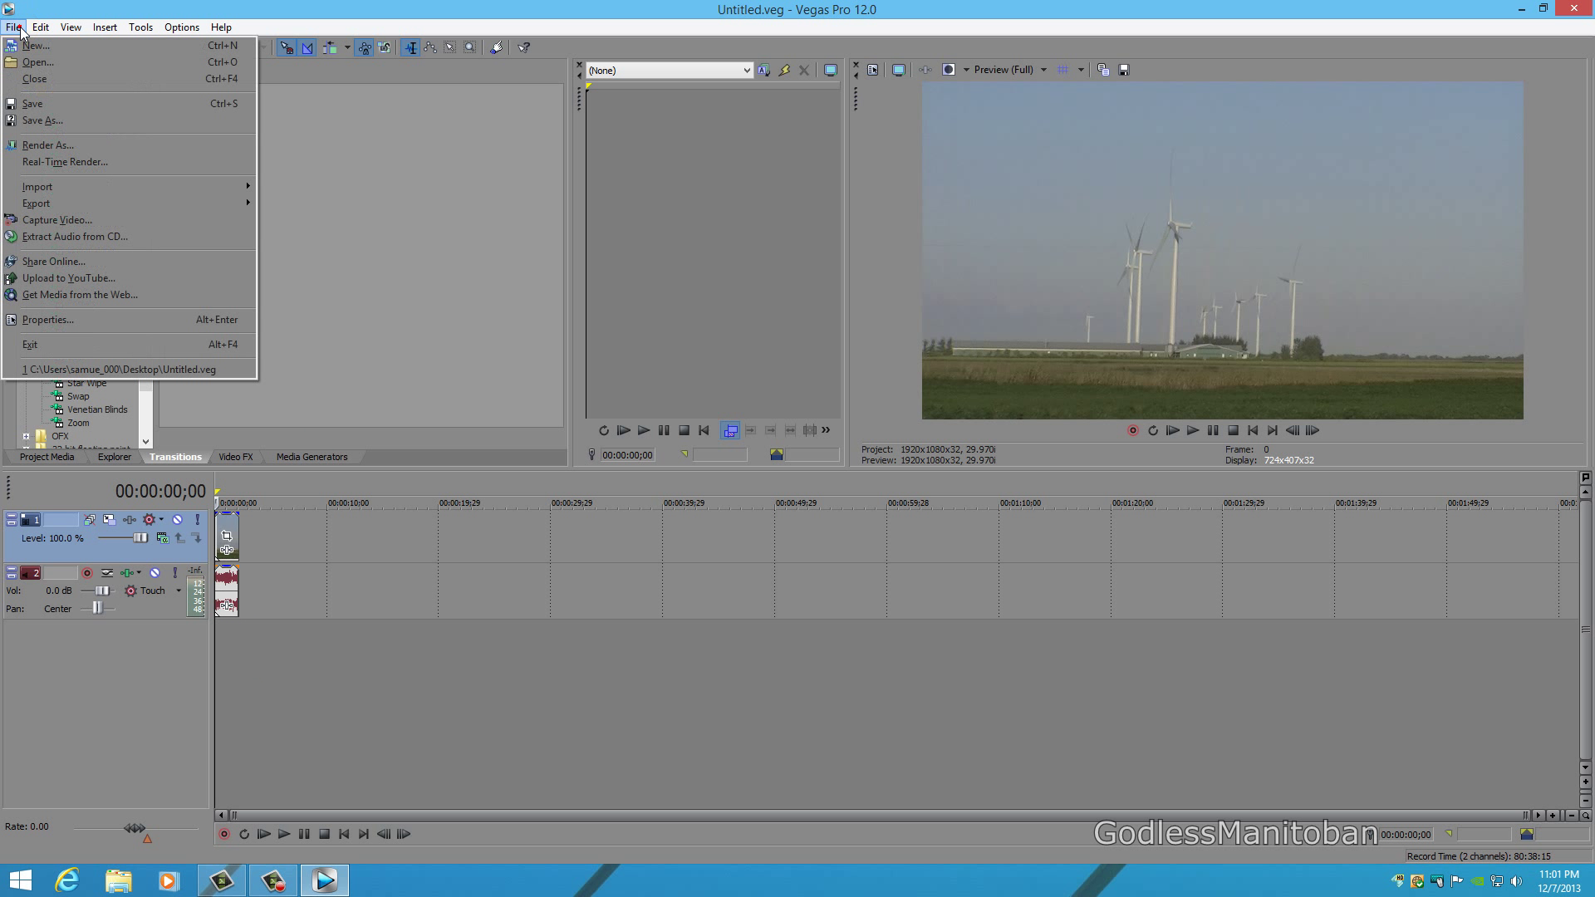
Render the clip as a PNG image sequence with the default template, producing 64 frames.
left_click(62, 147)
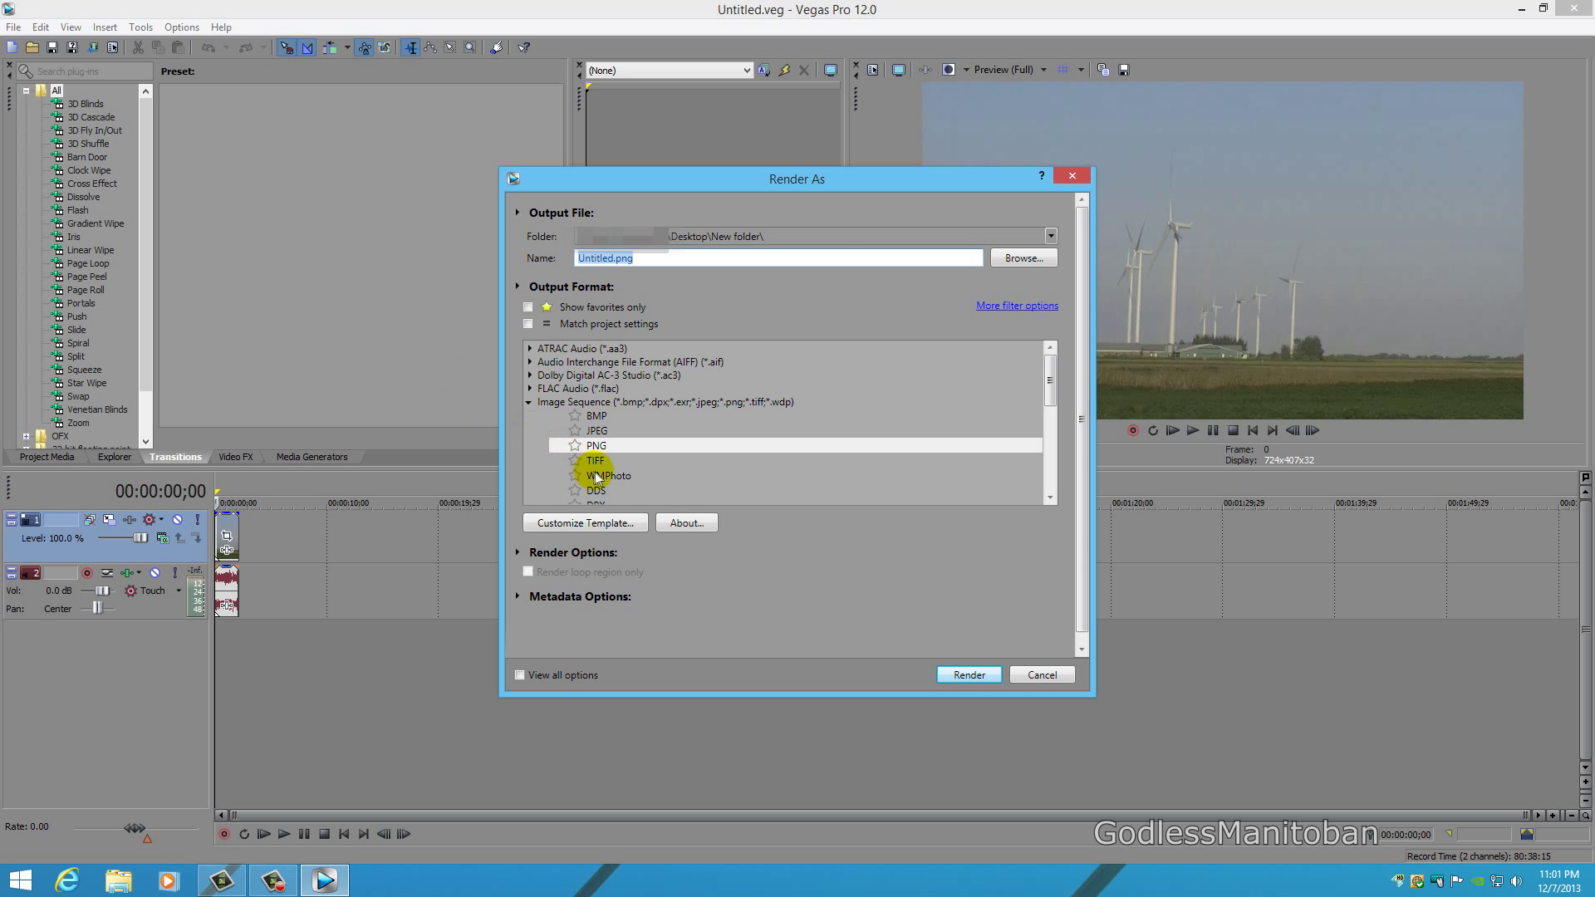
left_click(596, 446)
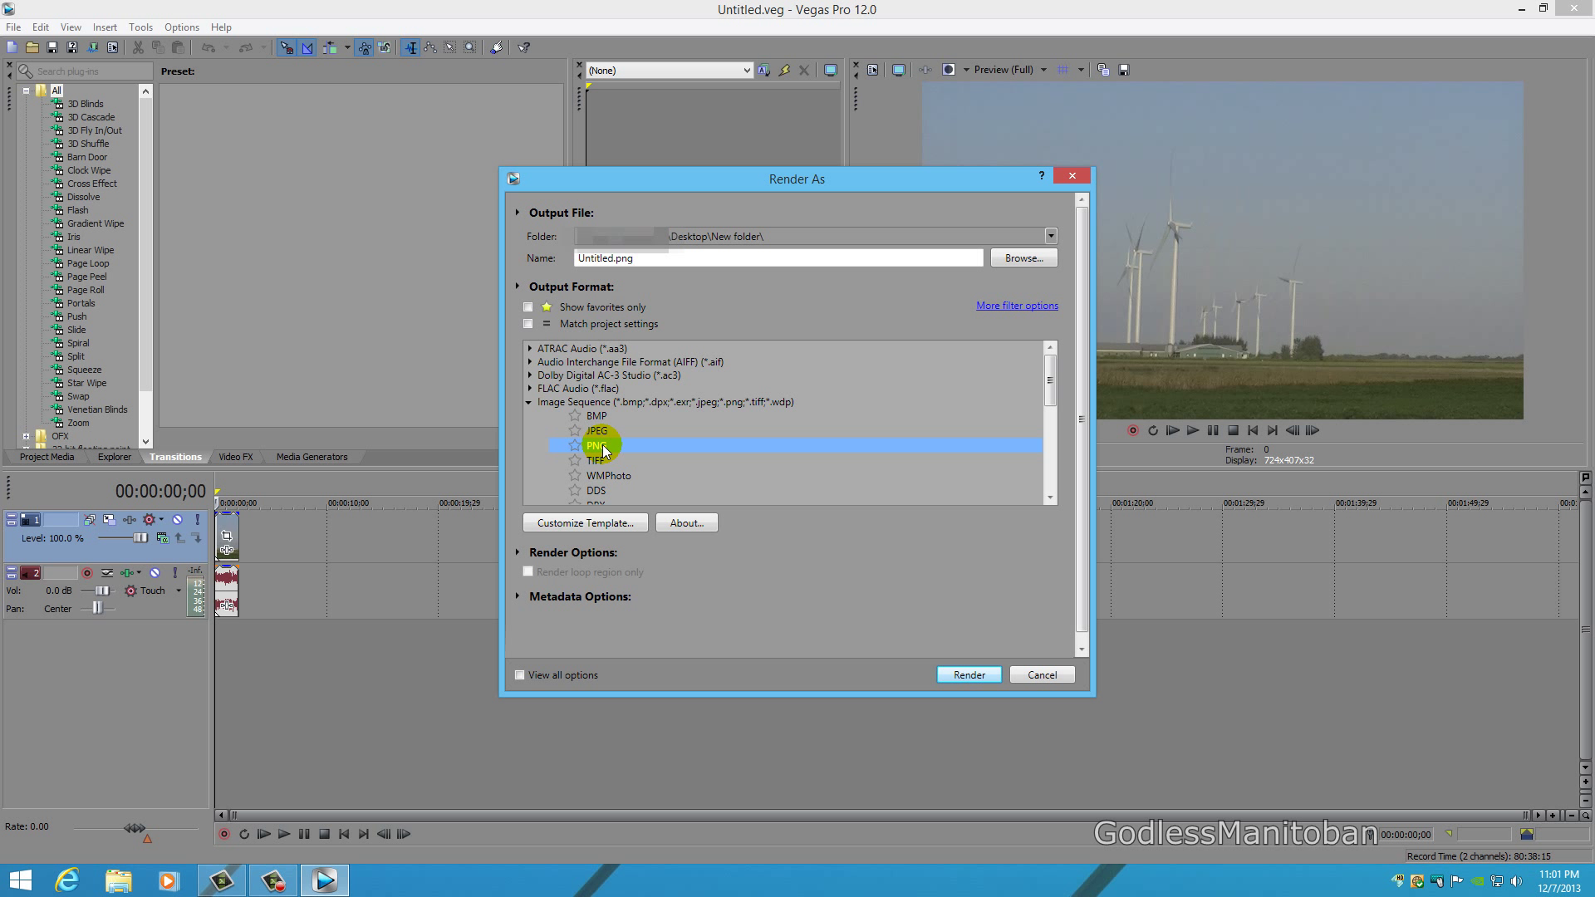
left_click(620, 523)
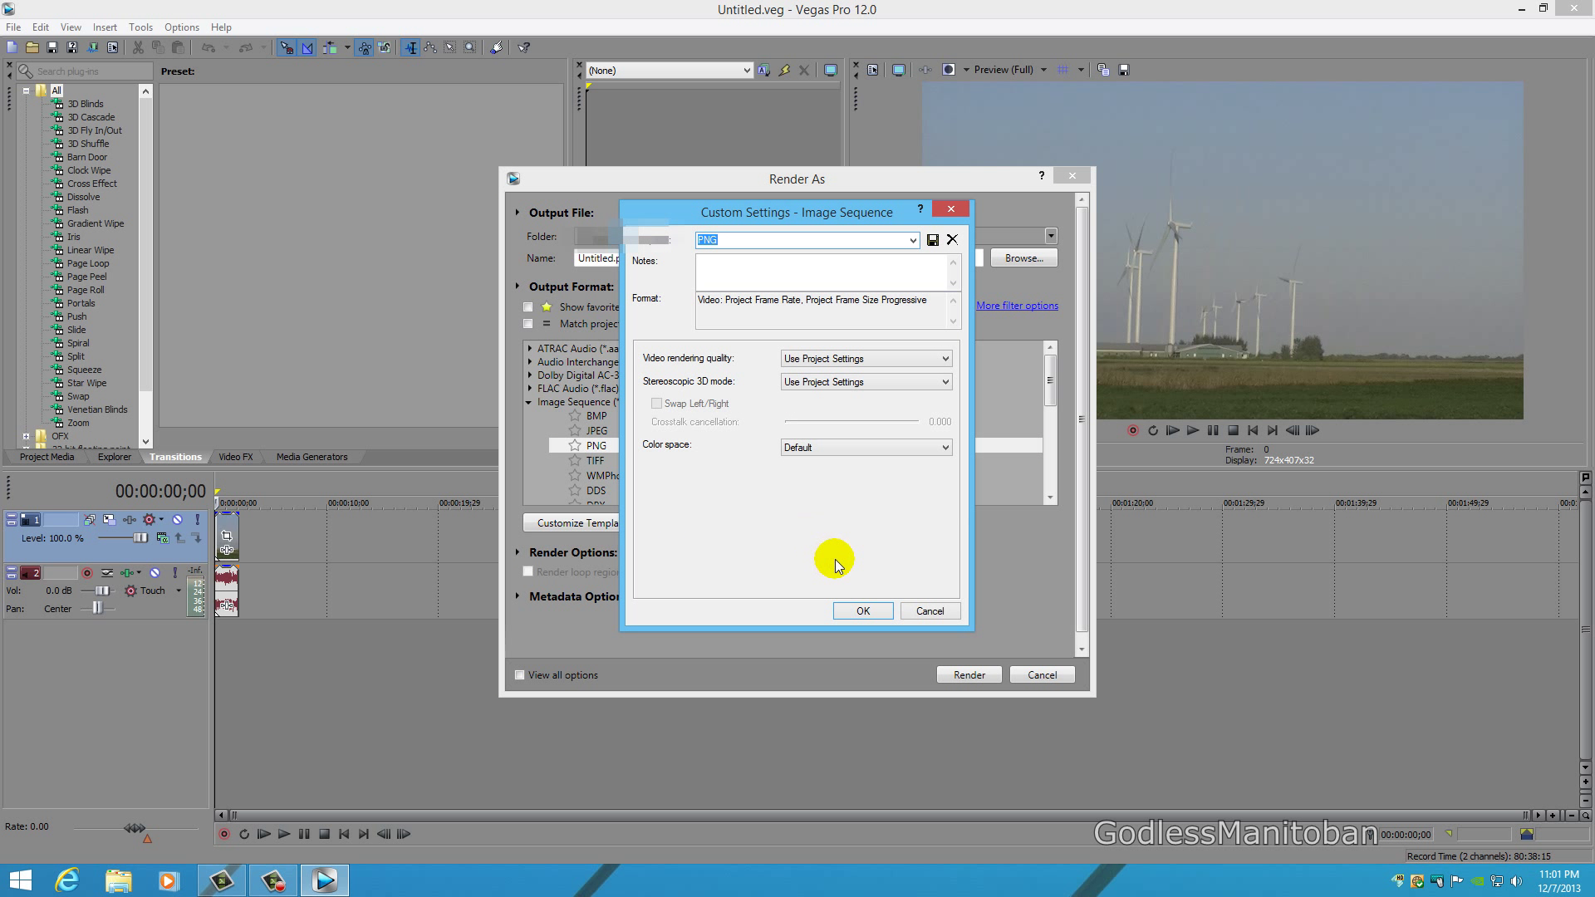
left_click(931, 613)
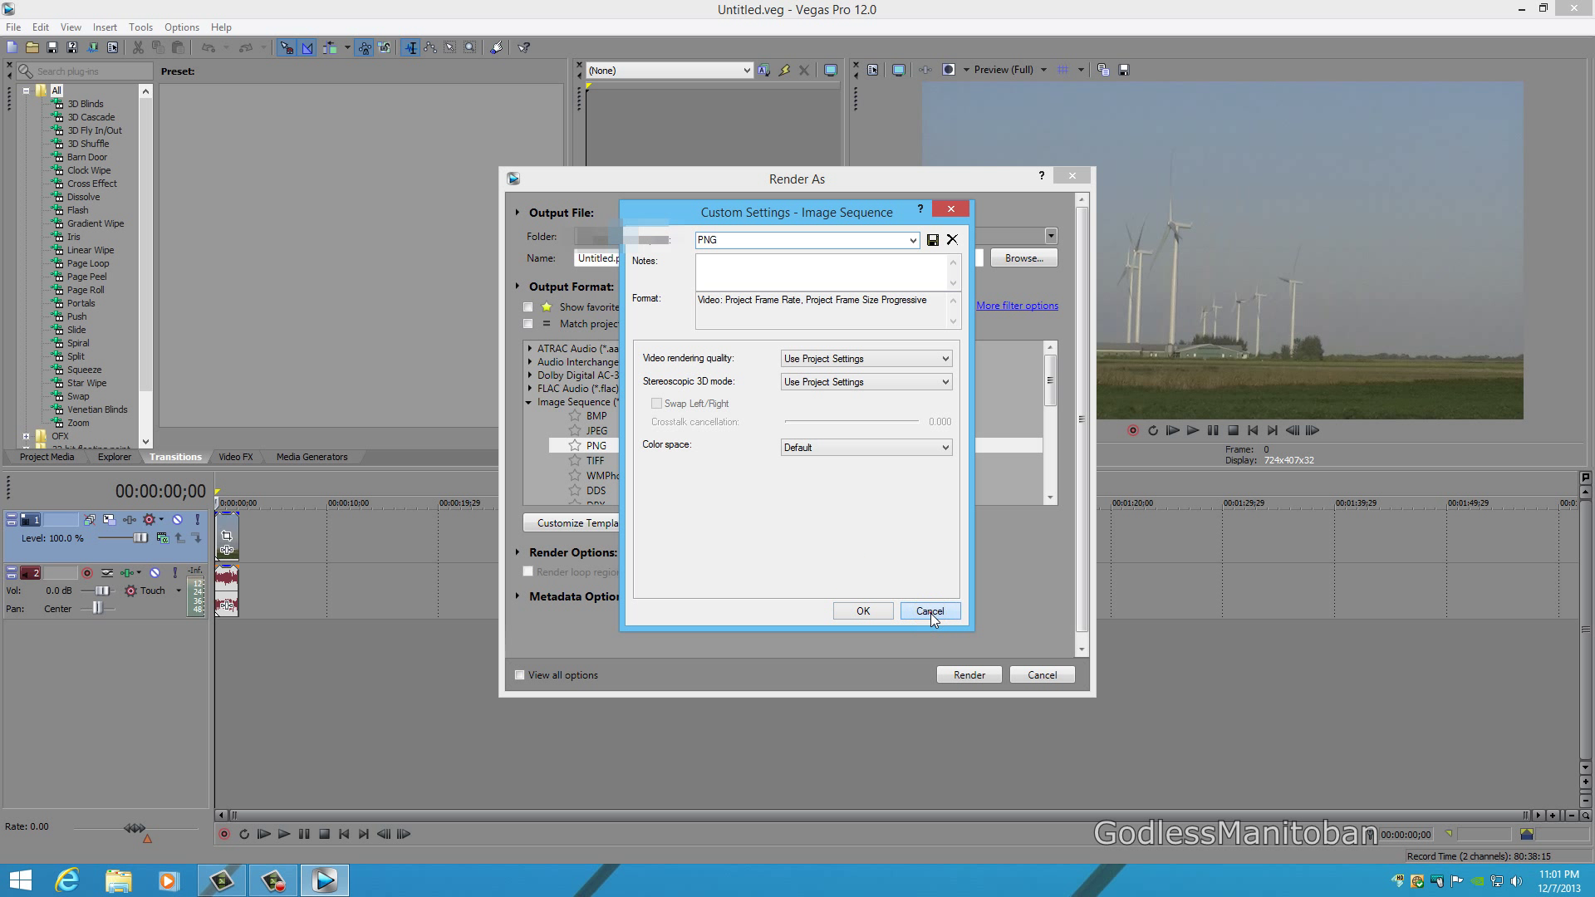
left_click(931, 613)
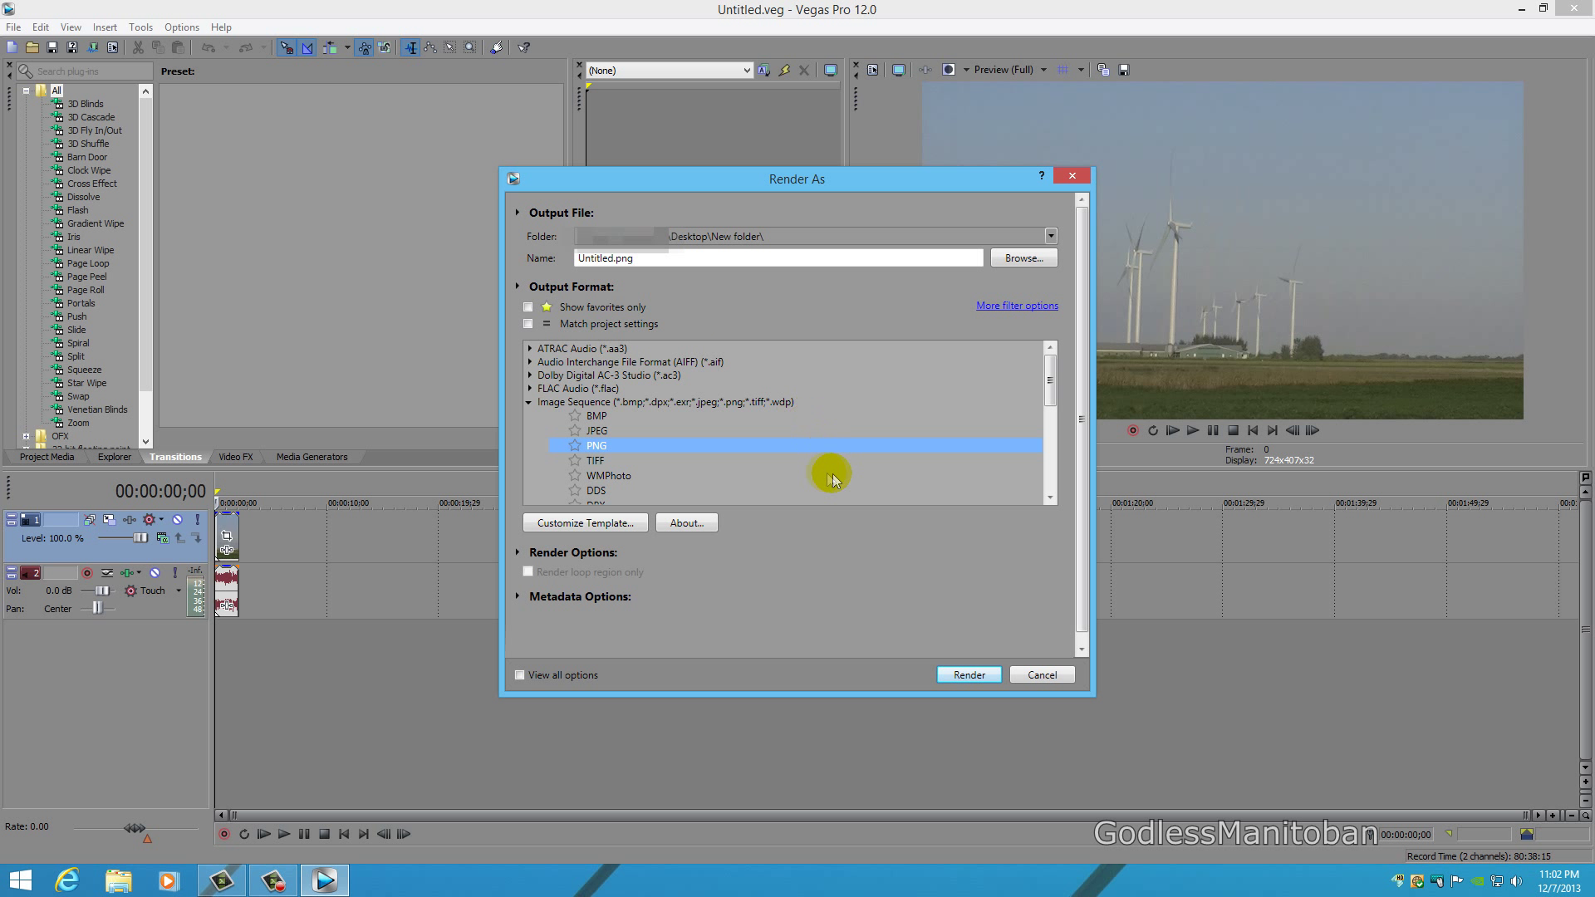
left_click(967, 673)
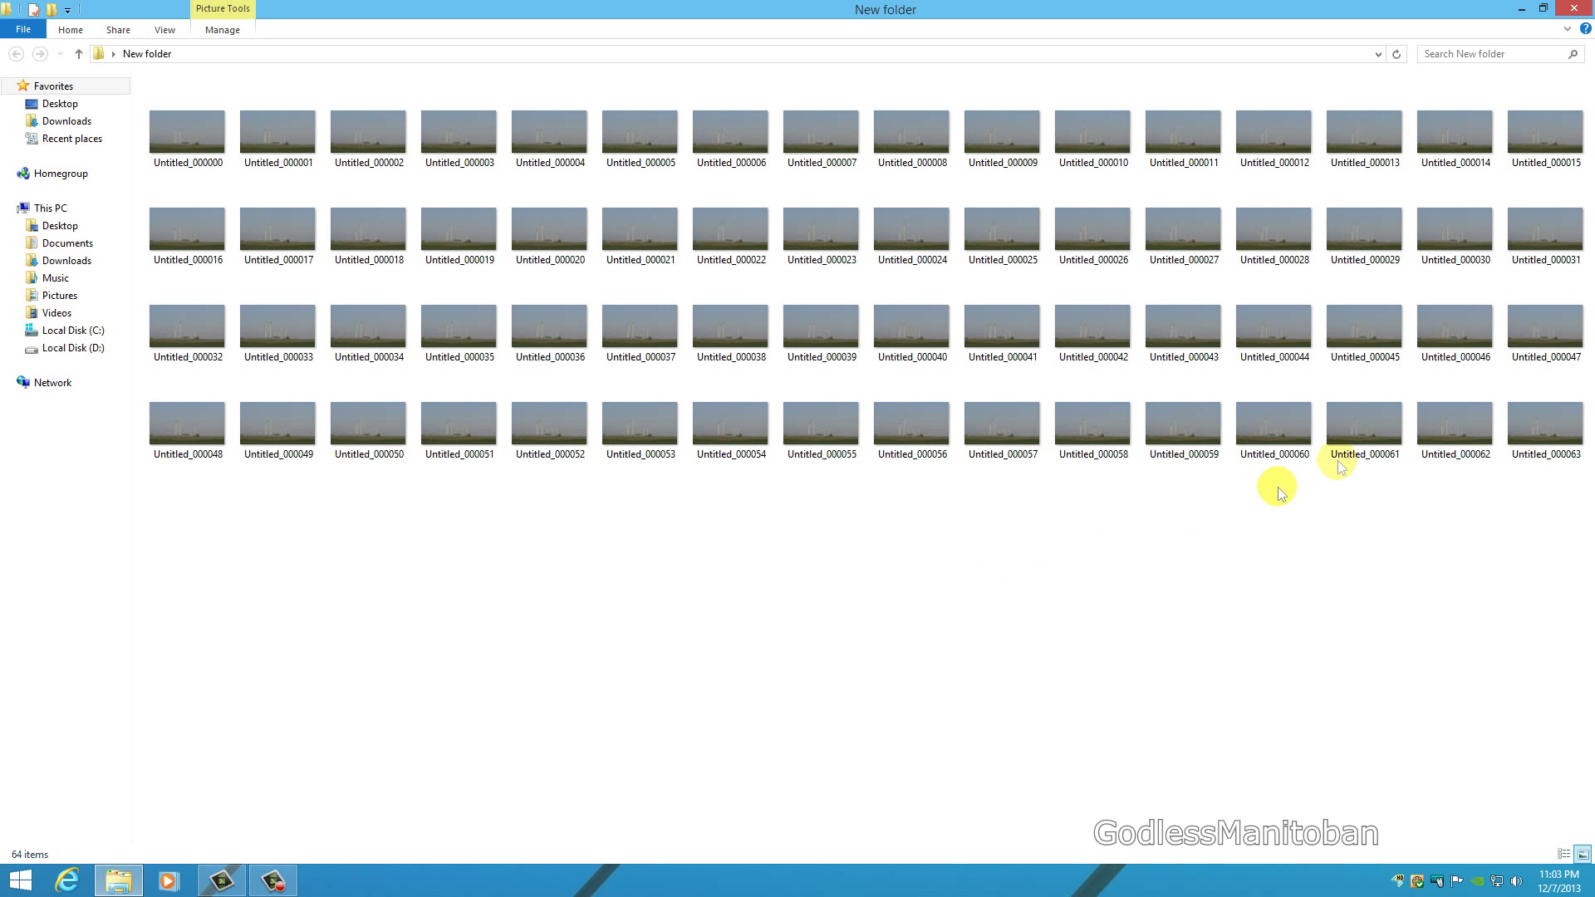
Select 49 unwanted frames in New folder and delete them, keeping 15 PNGs.
left_click(1543, 10)
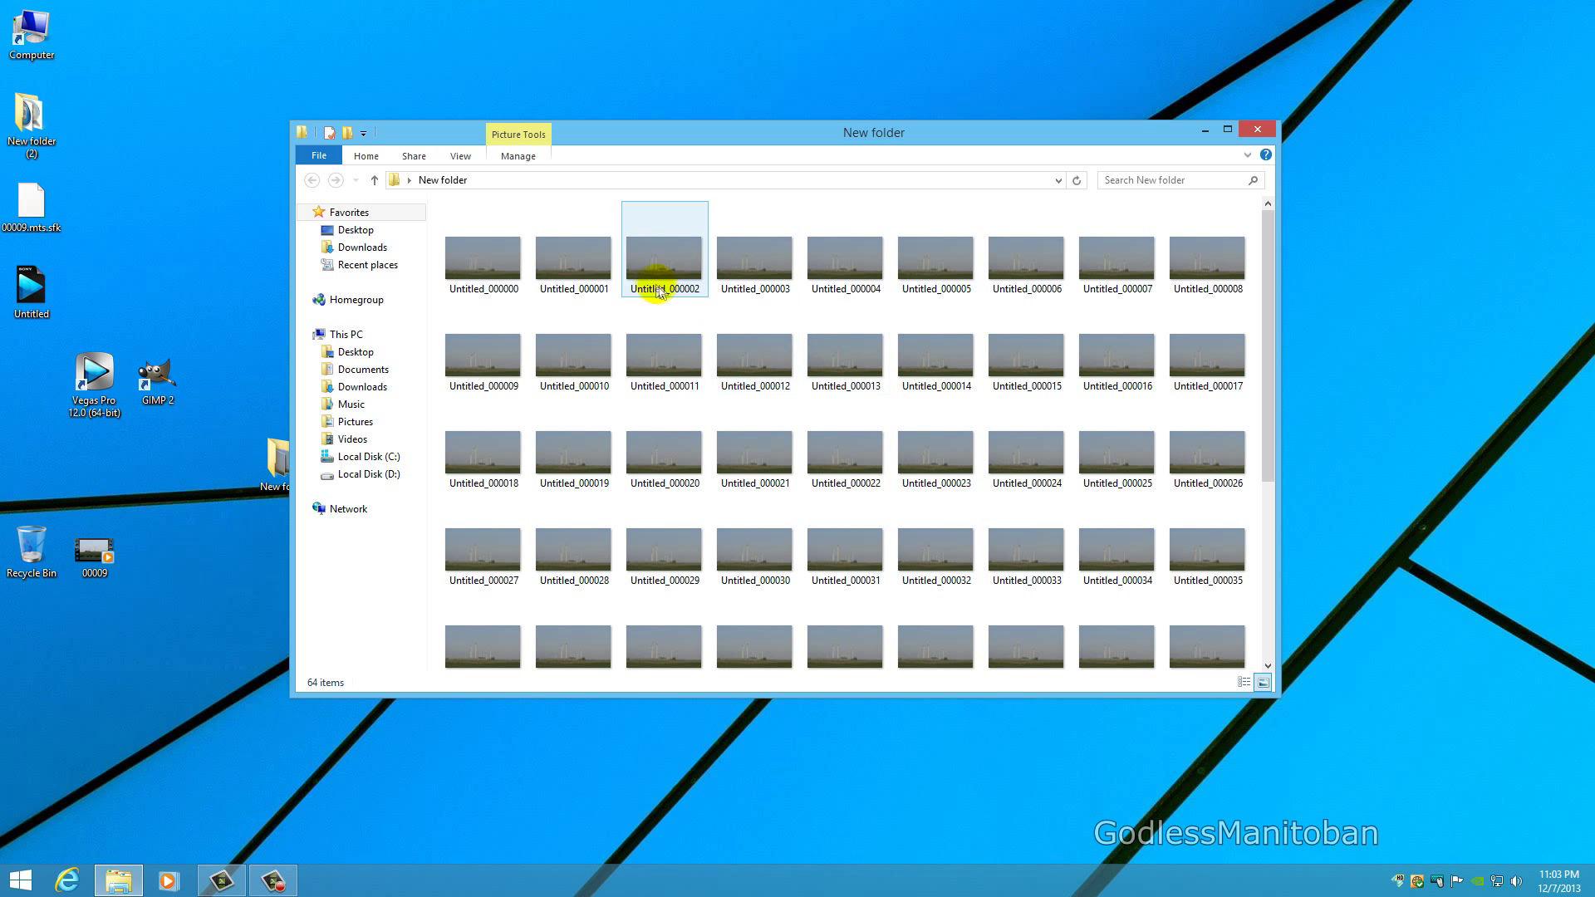
scroll(1045, 392, "down", 2)
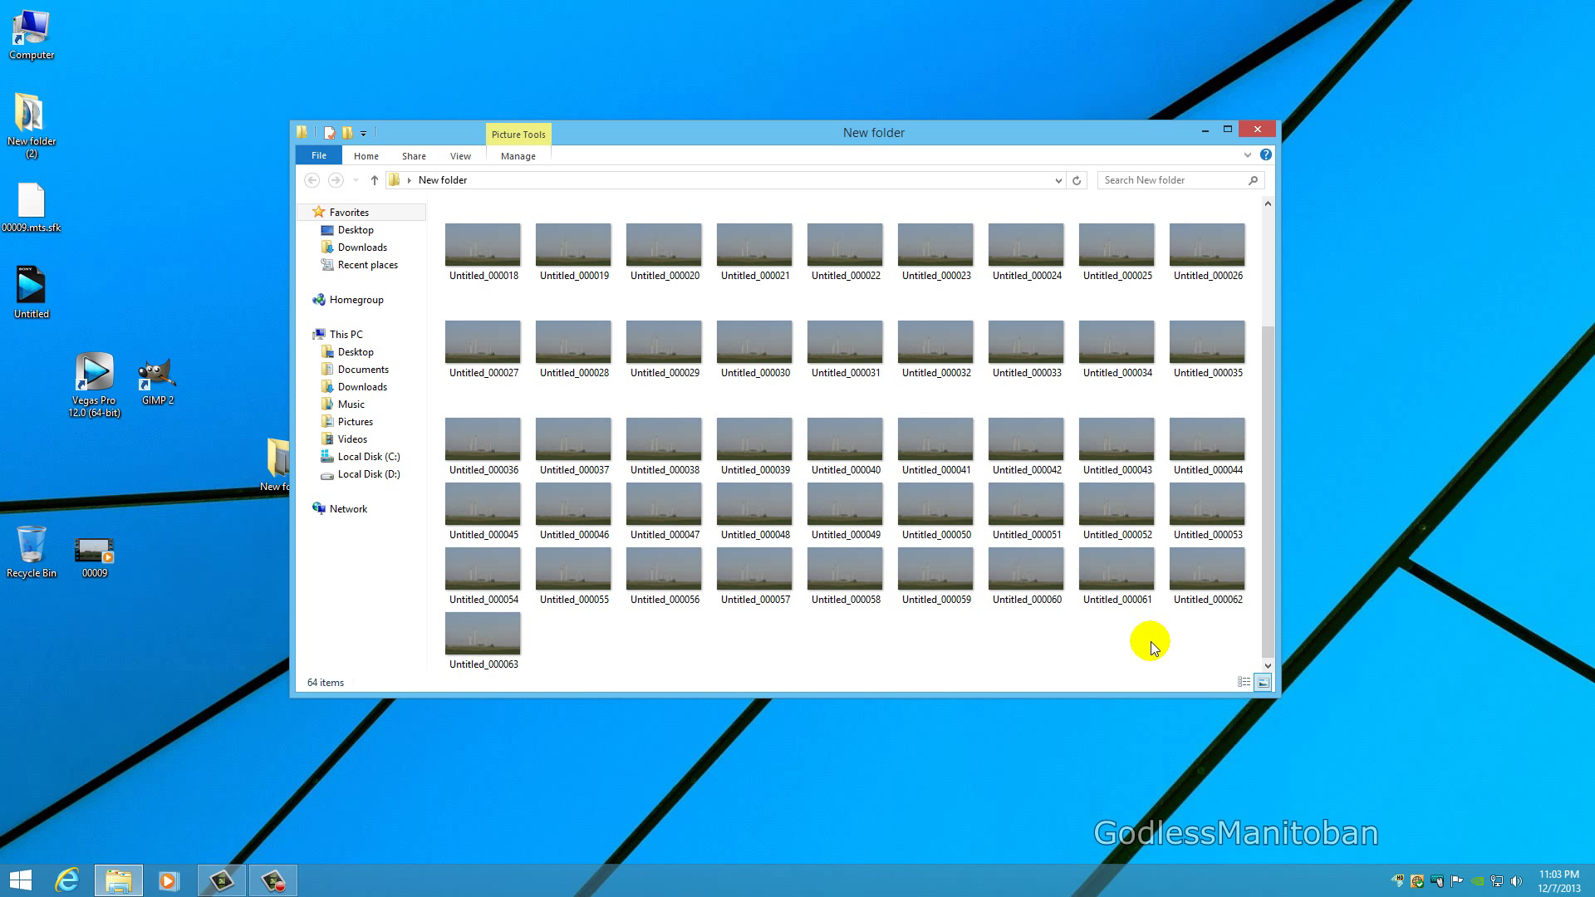
left_click_drag(1151, 643, 562, 186)
right_click(592, 232)
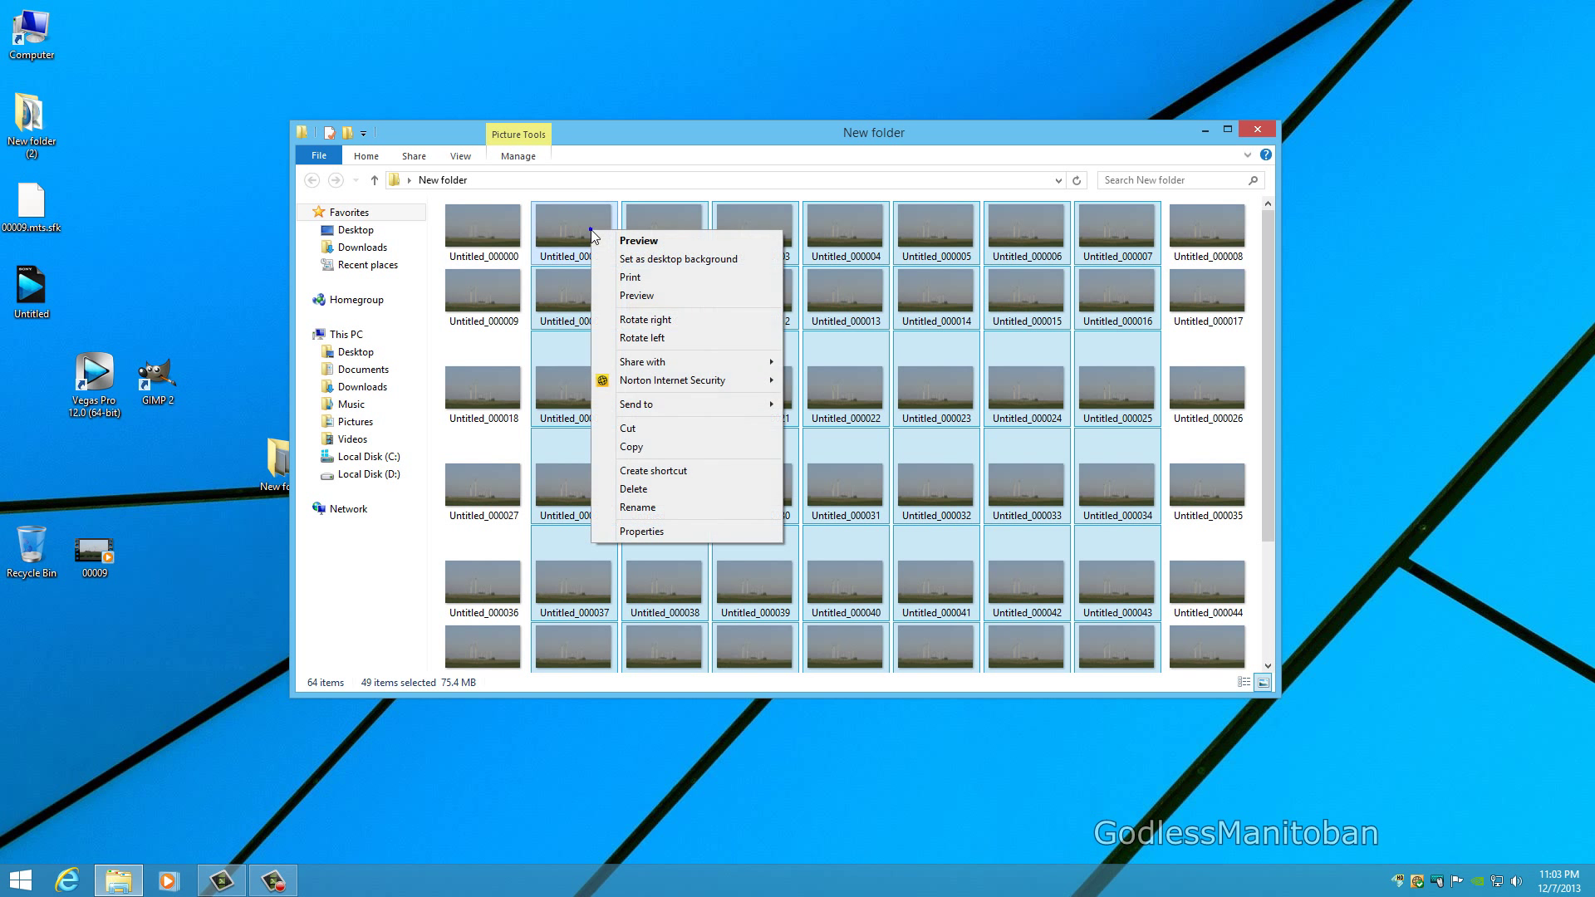
left_click(659, 490)
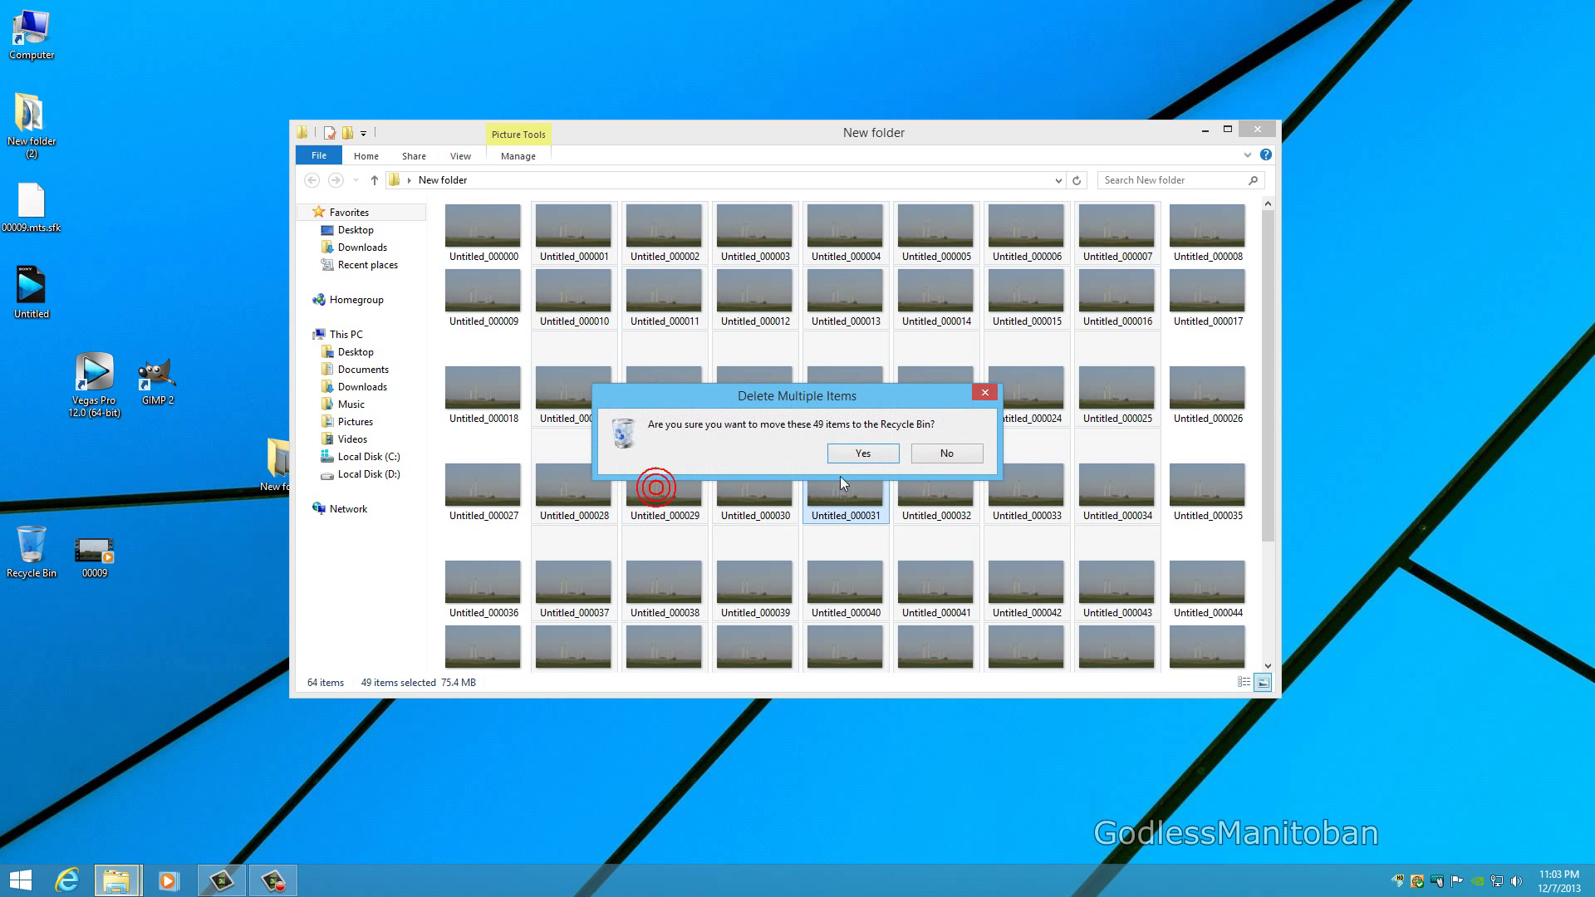
left_click(855, 453)
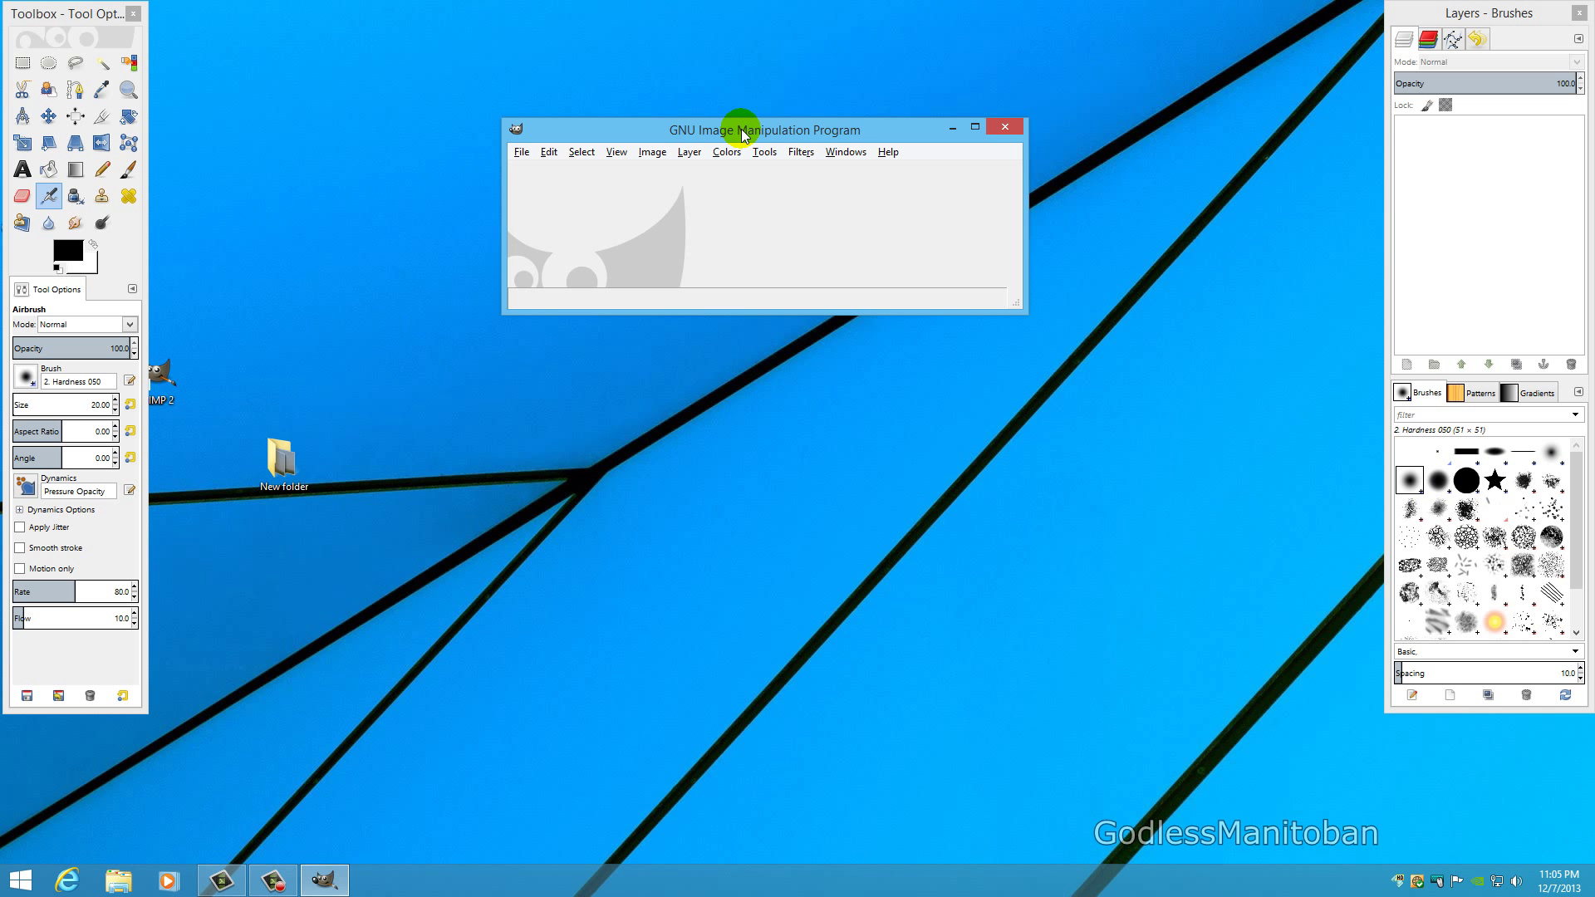
Load all 15 PNG frames from New folder as layers, with Untitled_000063 as the active layer.
left_click(520, 152)
left_click(542, 206)
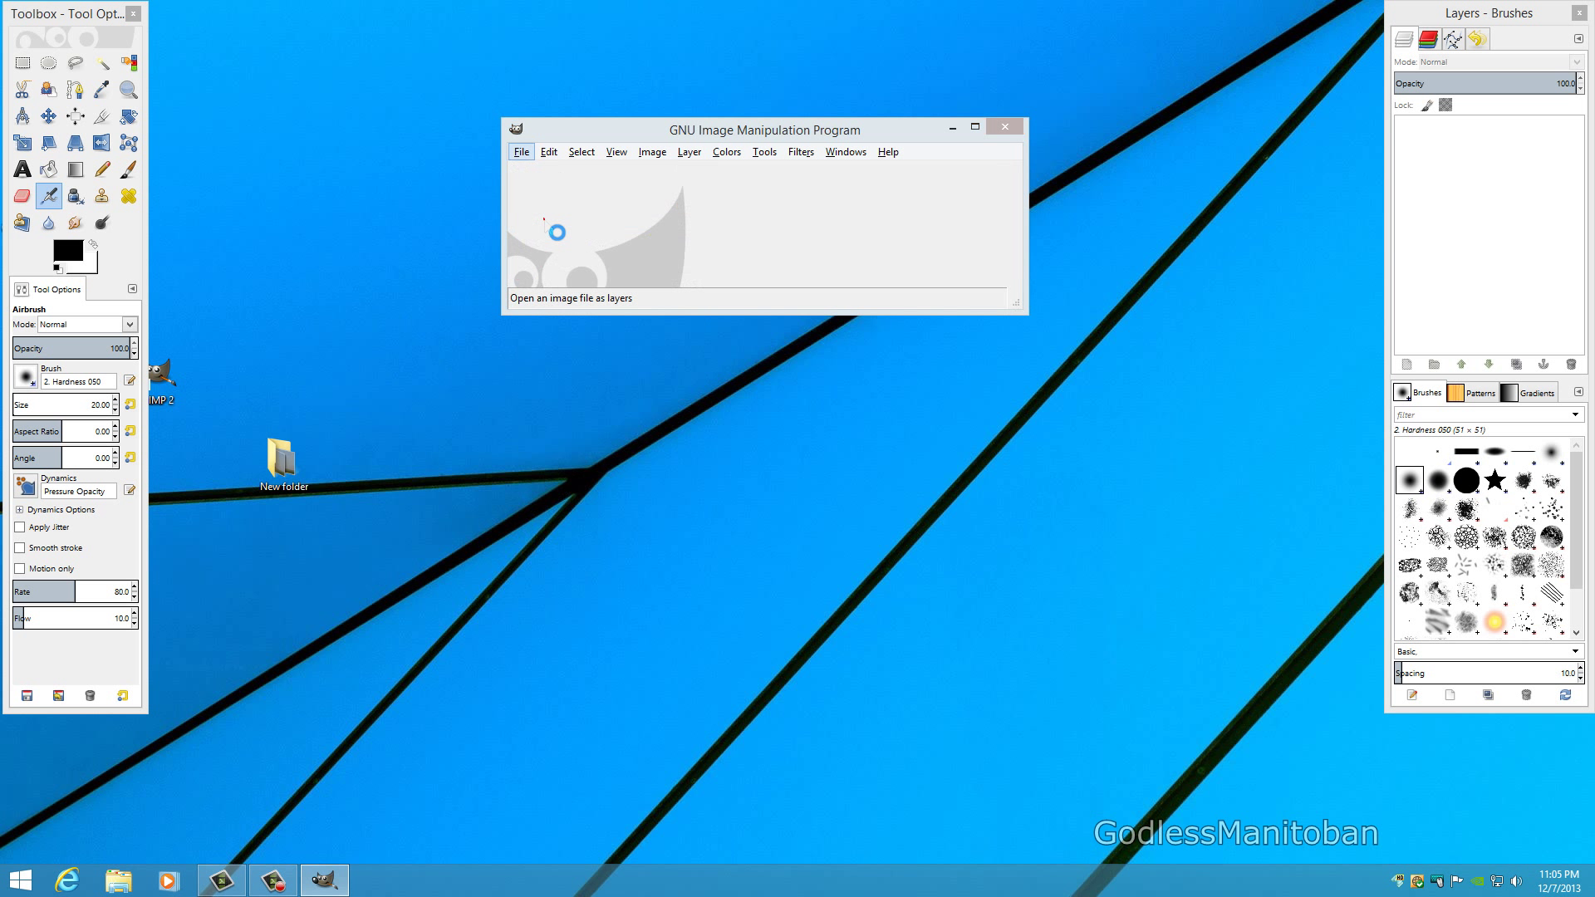
key("ctrl+a")
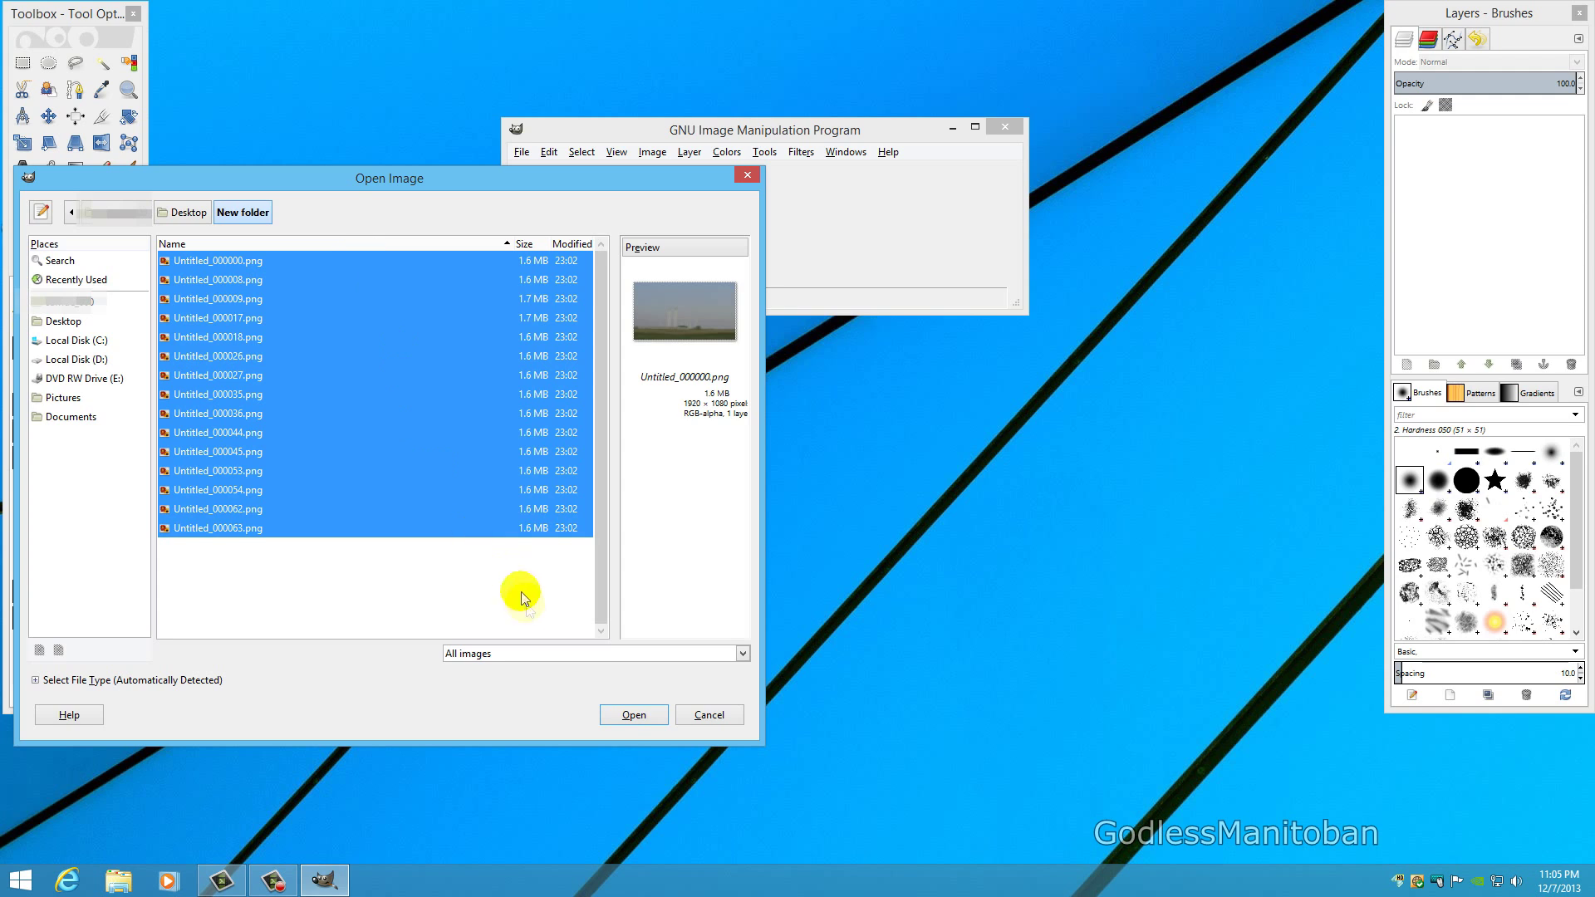
left_click(630, 716)
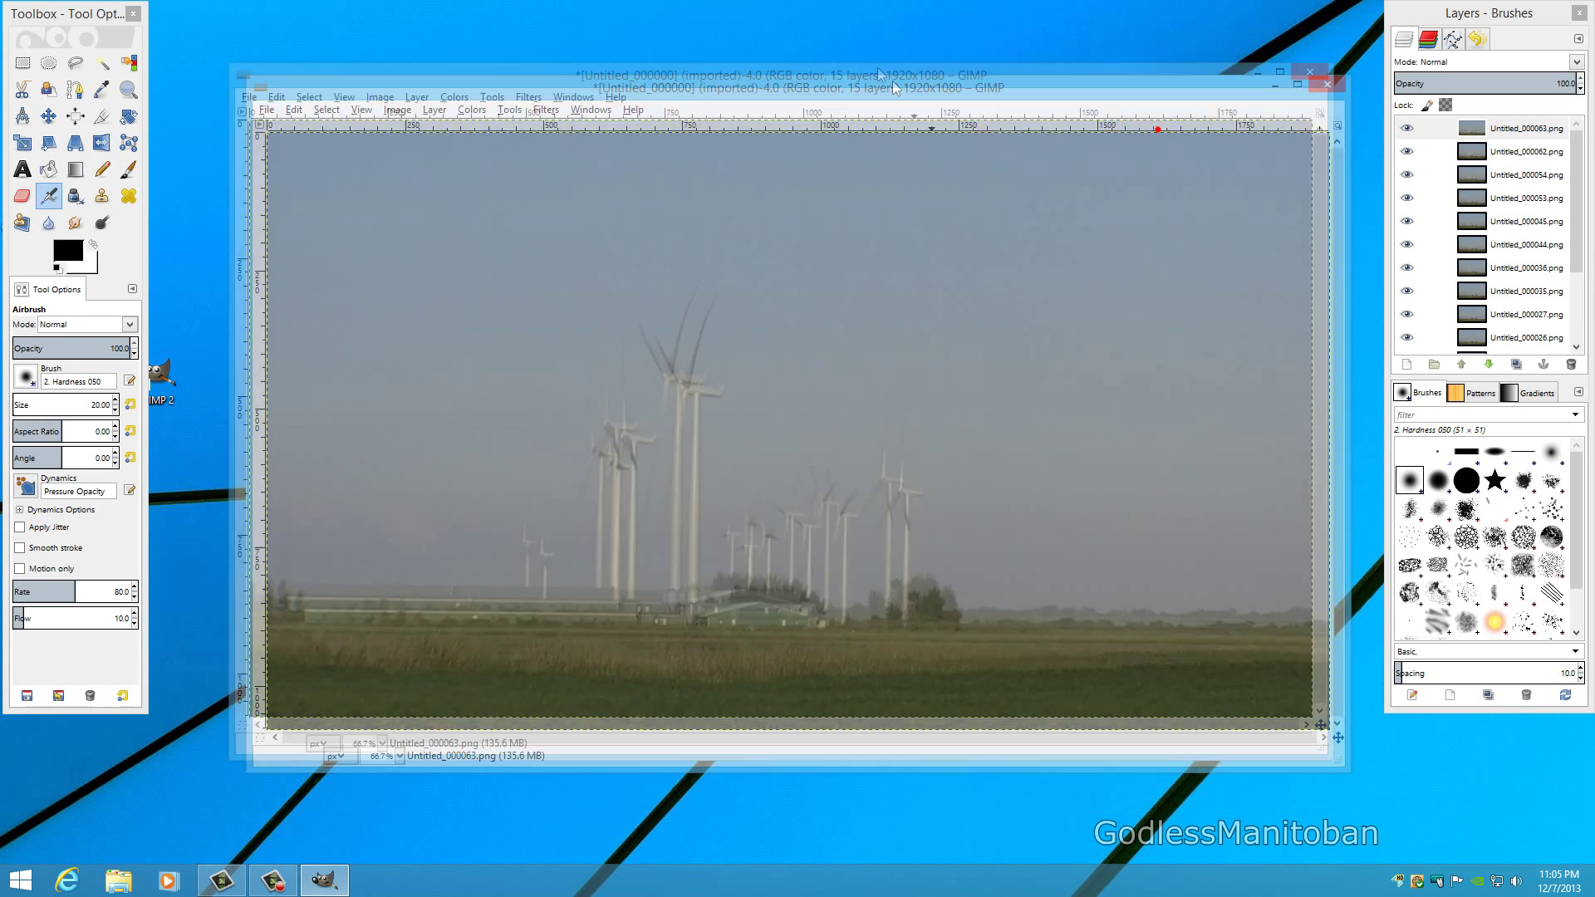
left_click_drag(902, 78, 901, 42)
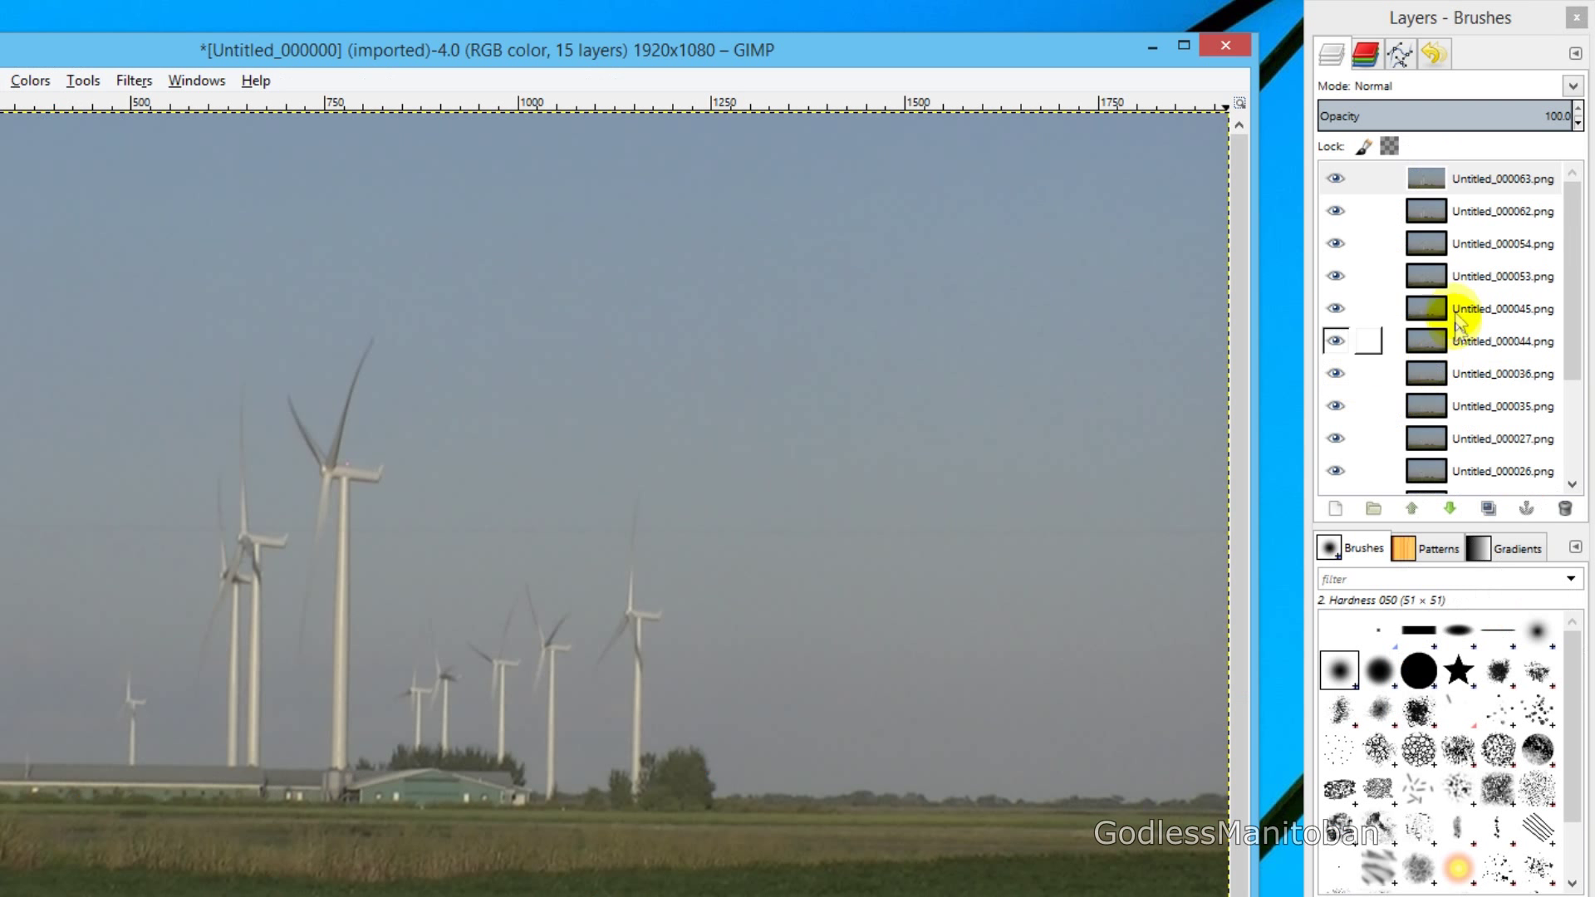
left_click(1440, 189)
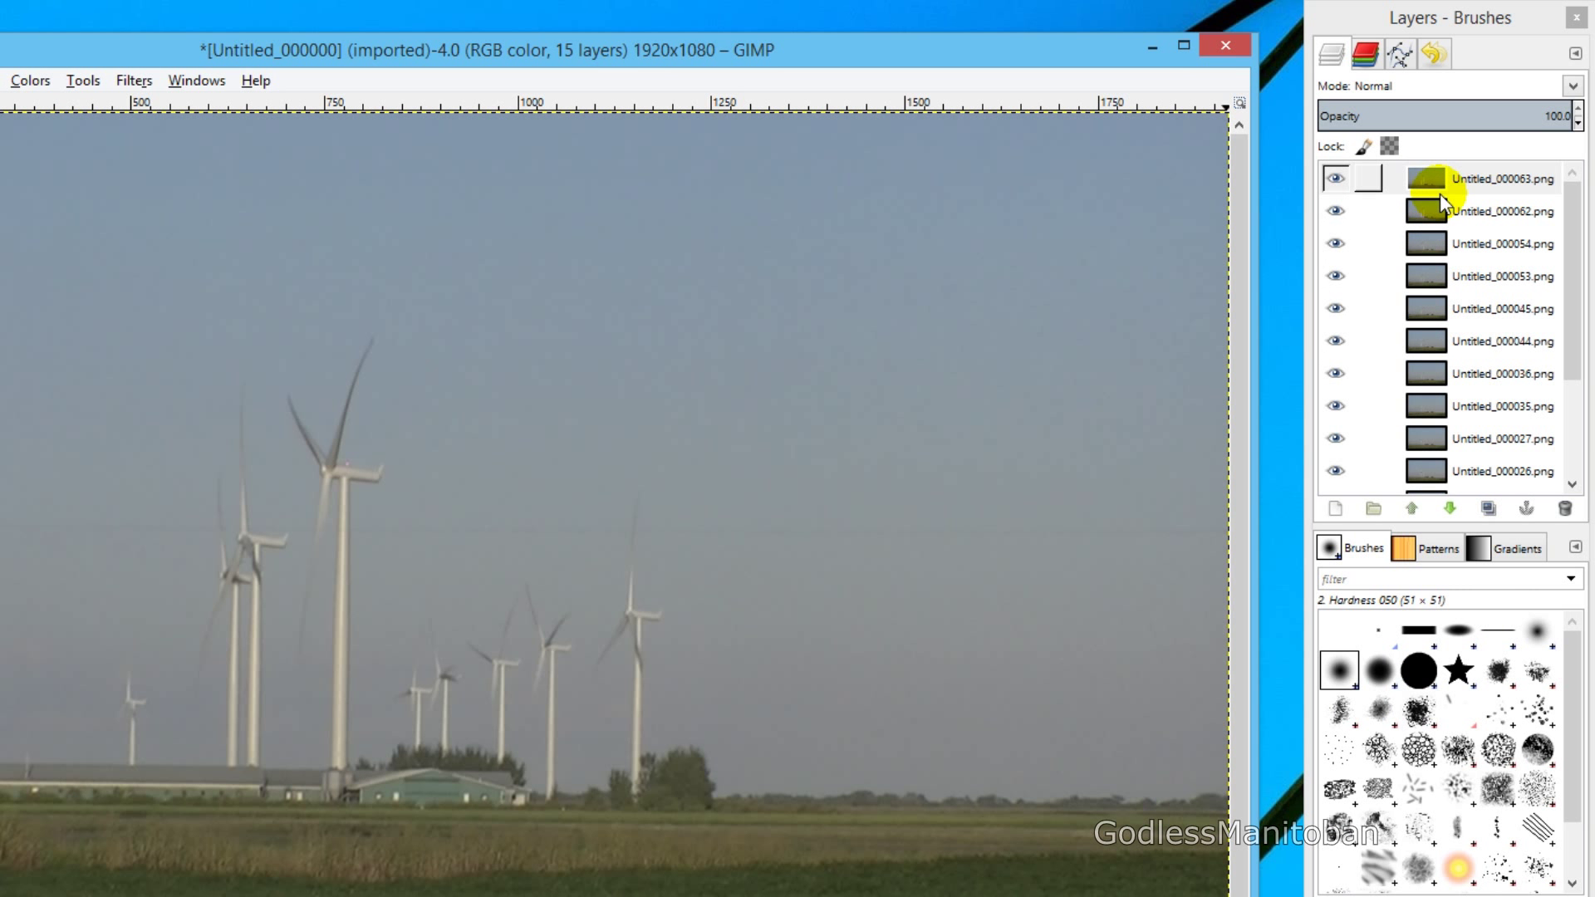
mouse_move(1440, 199)
left_mouse_down()
mouse_move(1445, 370)
mouse_move(1576, 309)
mouse_move(1579, 419)
mouse_move(1573, 257)
left_mouse_up()
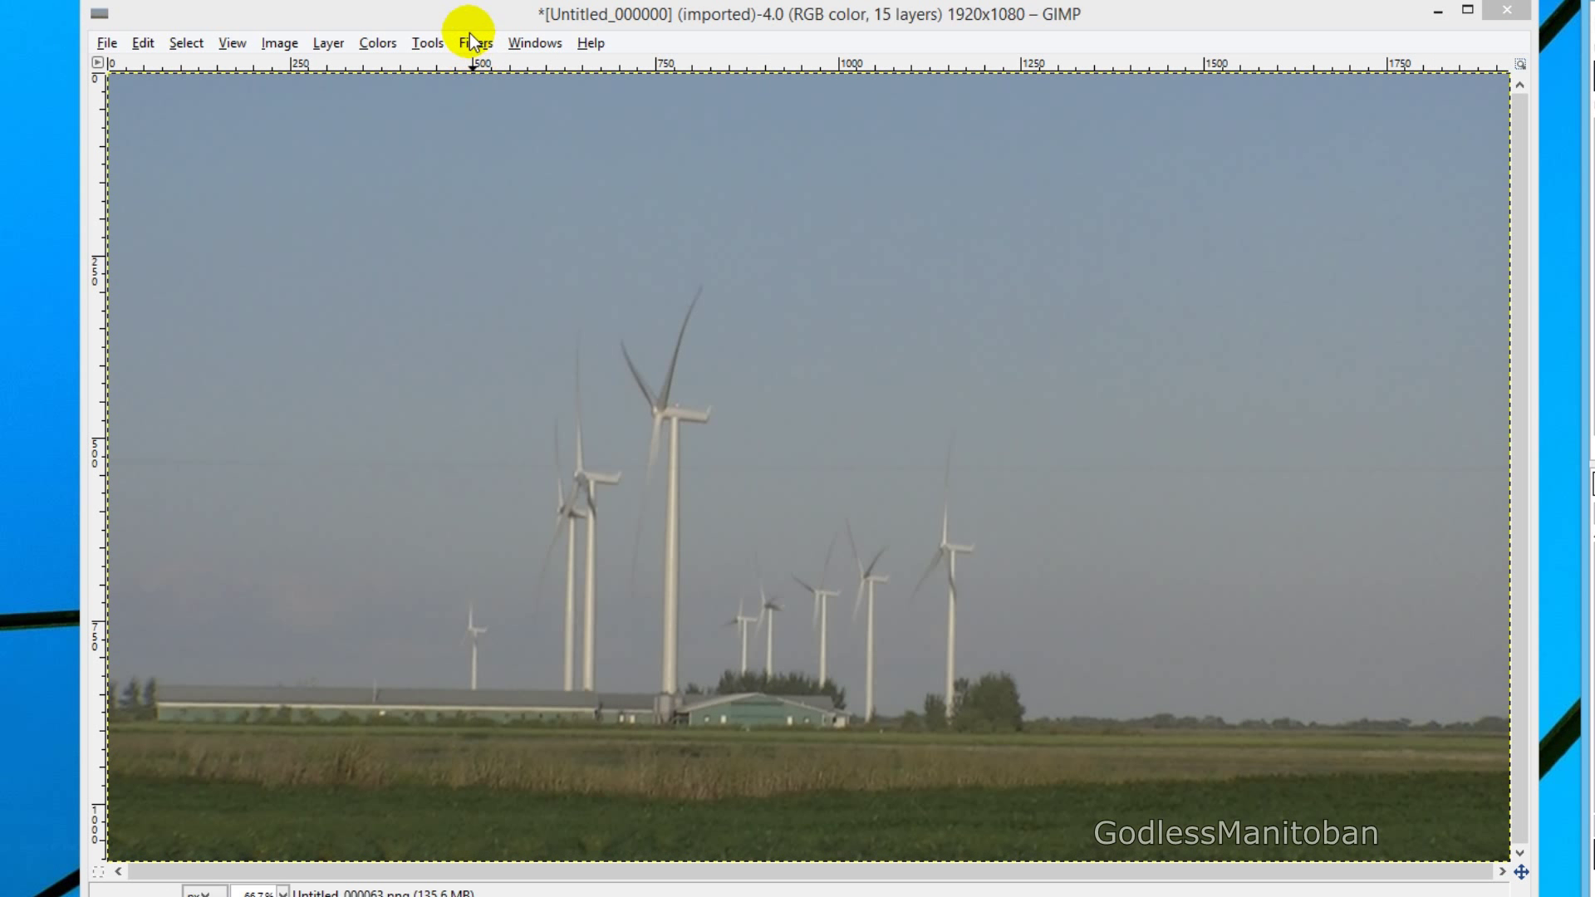
Apply Animation > Optimize (for GIF) to get a 15-layer copy with 100ms (combine) frames.
left_click(134, 80)
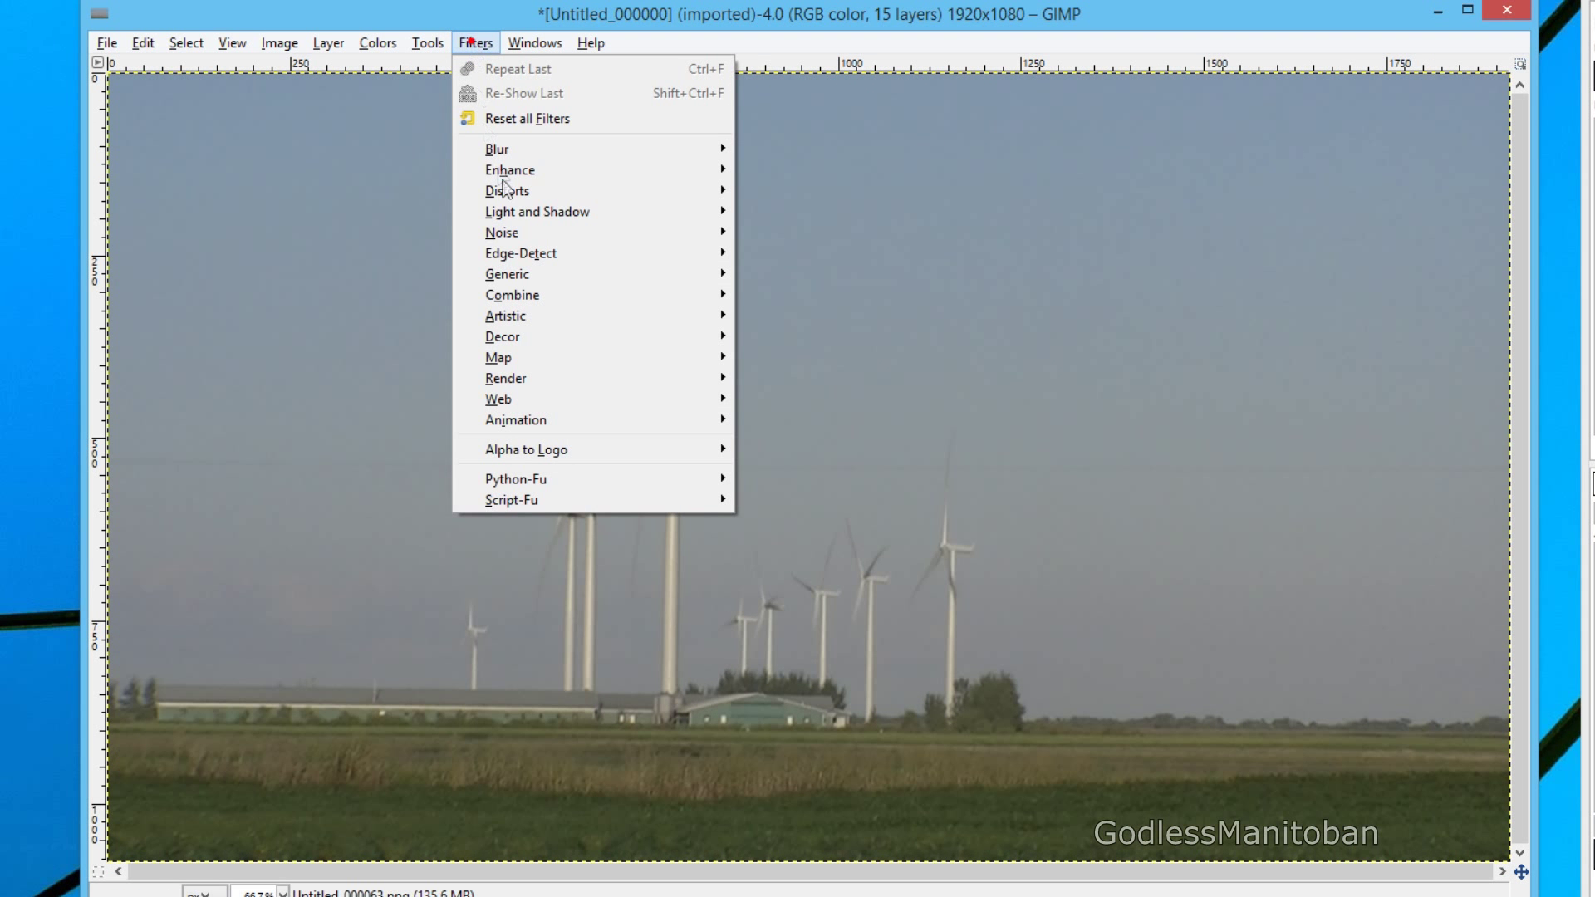
mouse_move(573, 417)
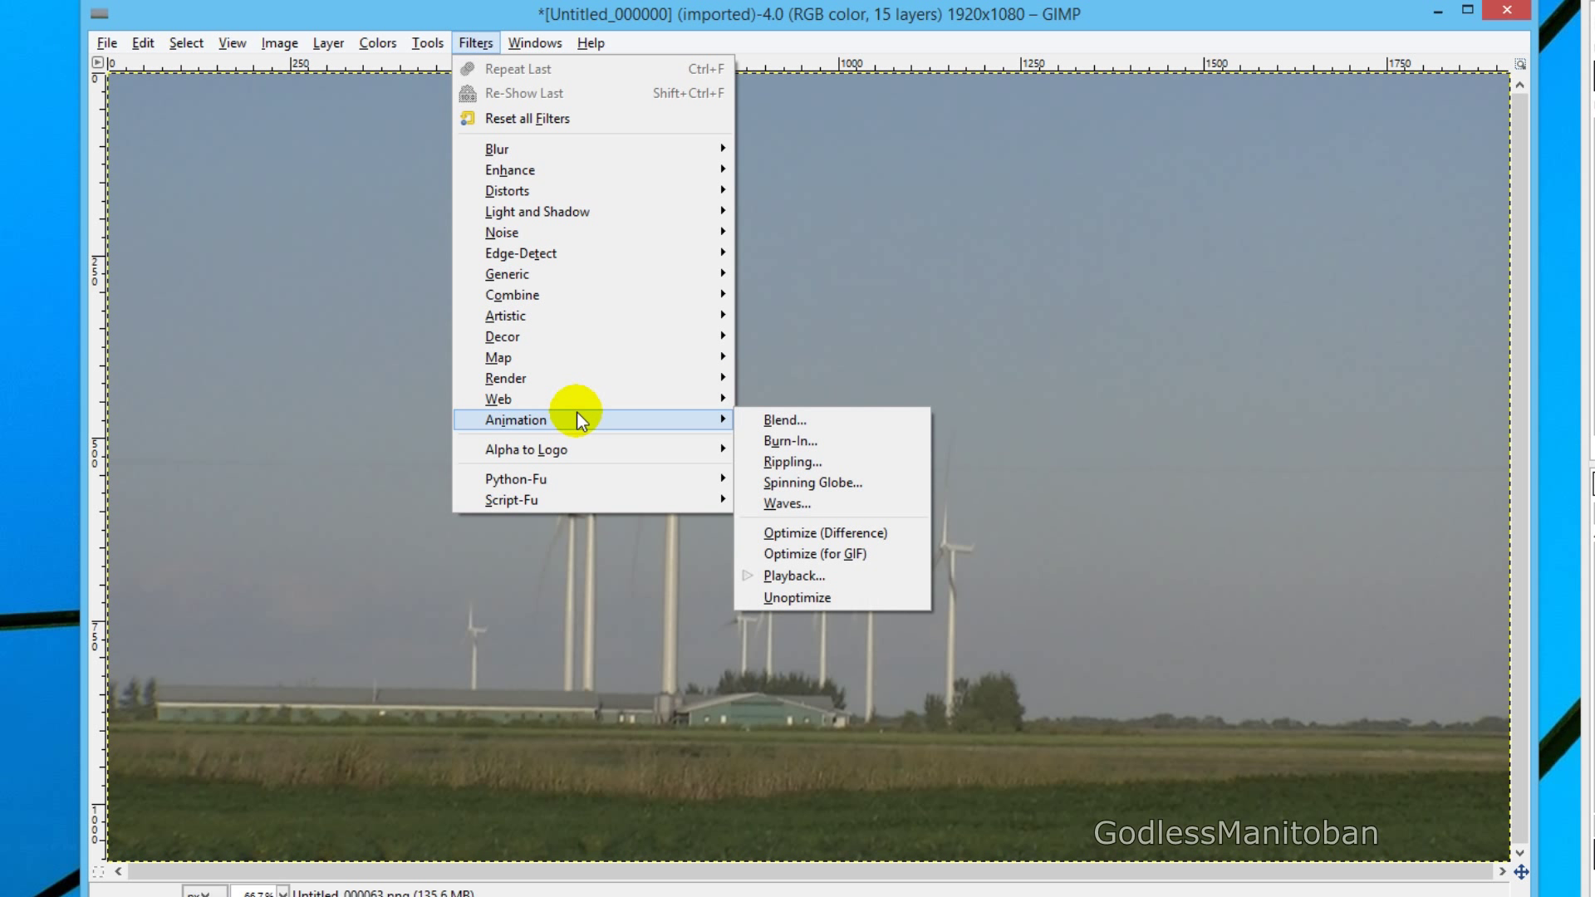
left_click(825, 555)
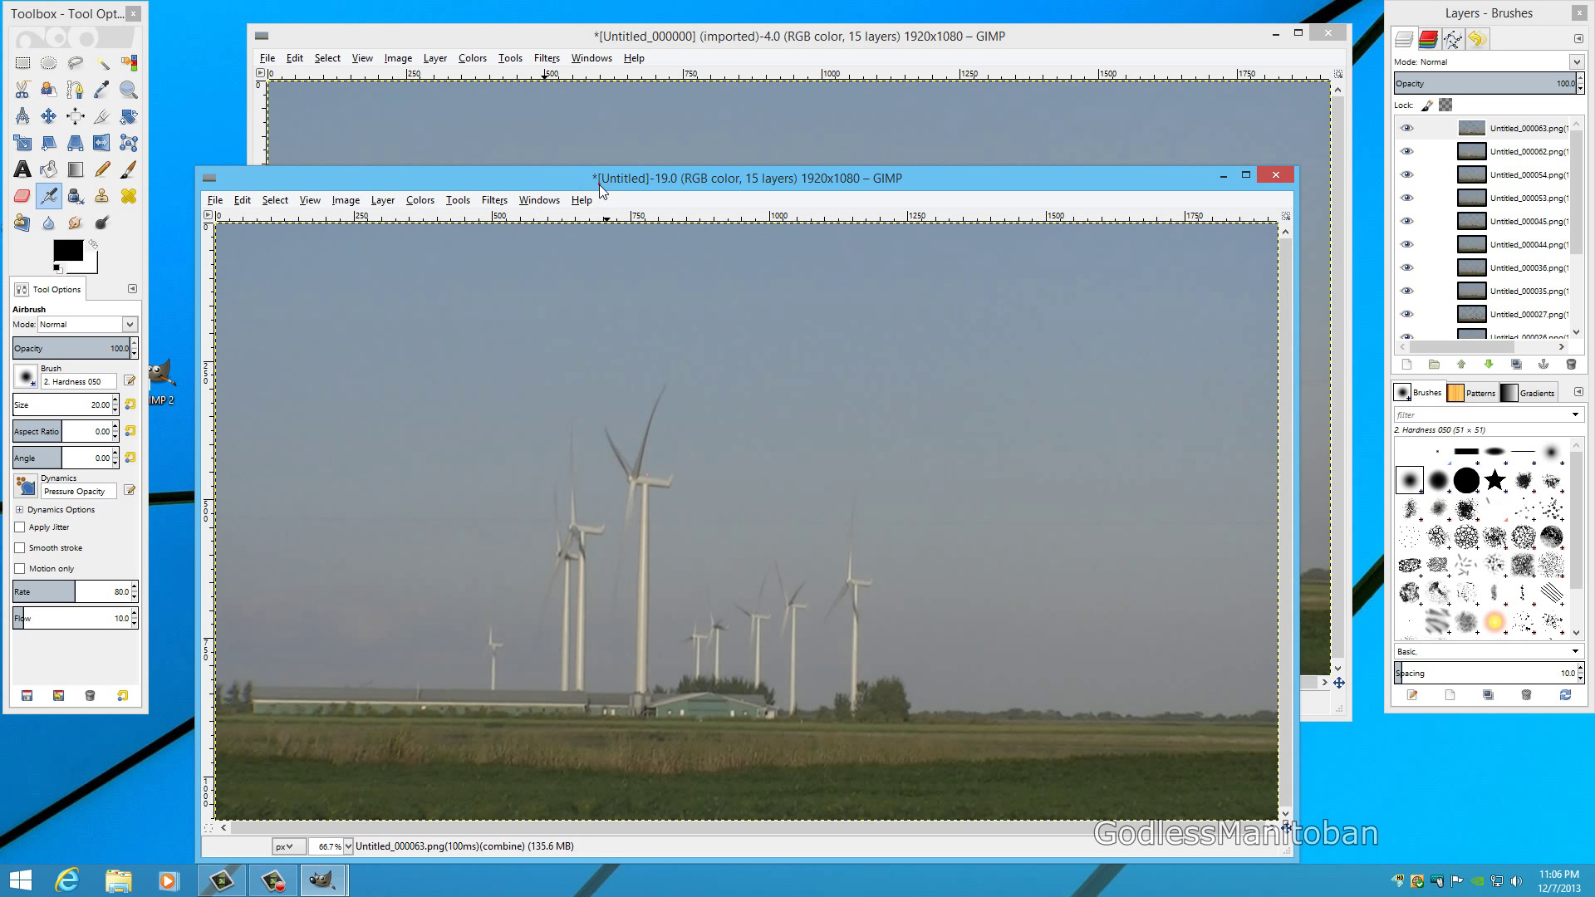
left_click_drag(600, 184, 608, 102)
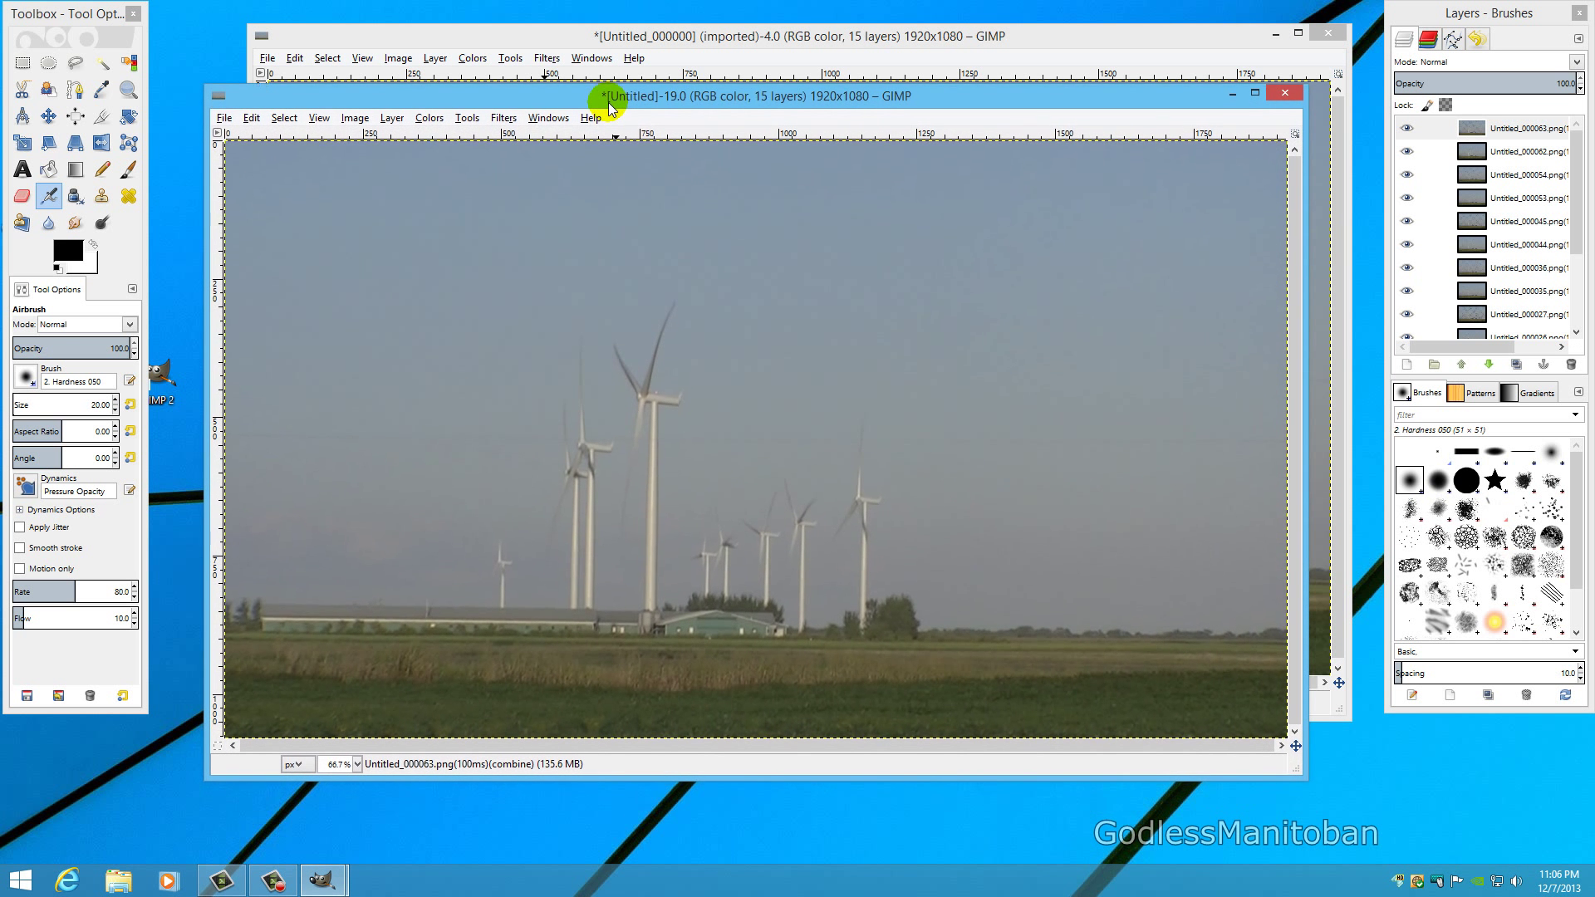
Export the optimized image as Untitled.gif in GIF format to the Desktop.
left_click(226, 118)
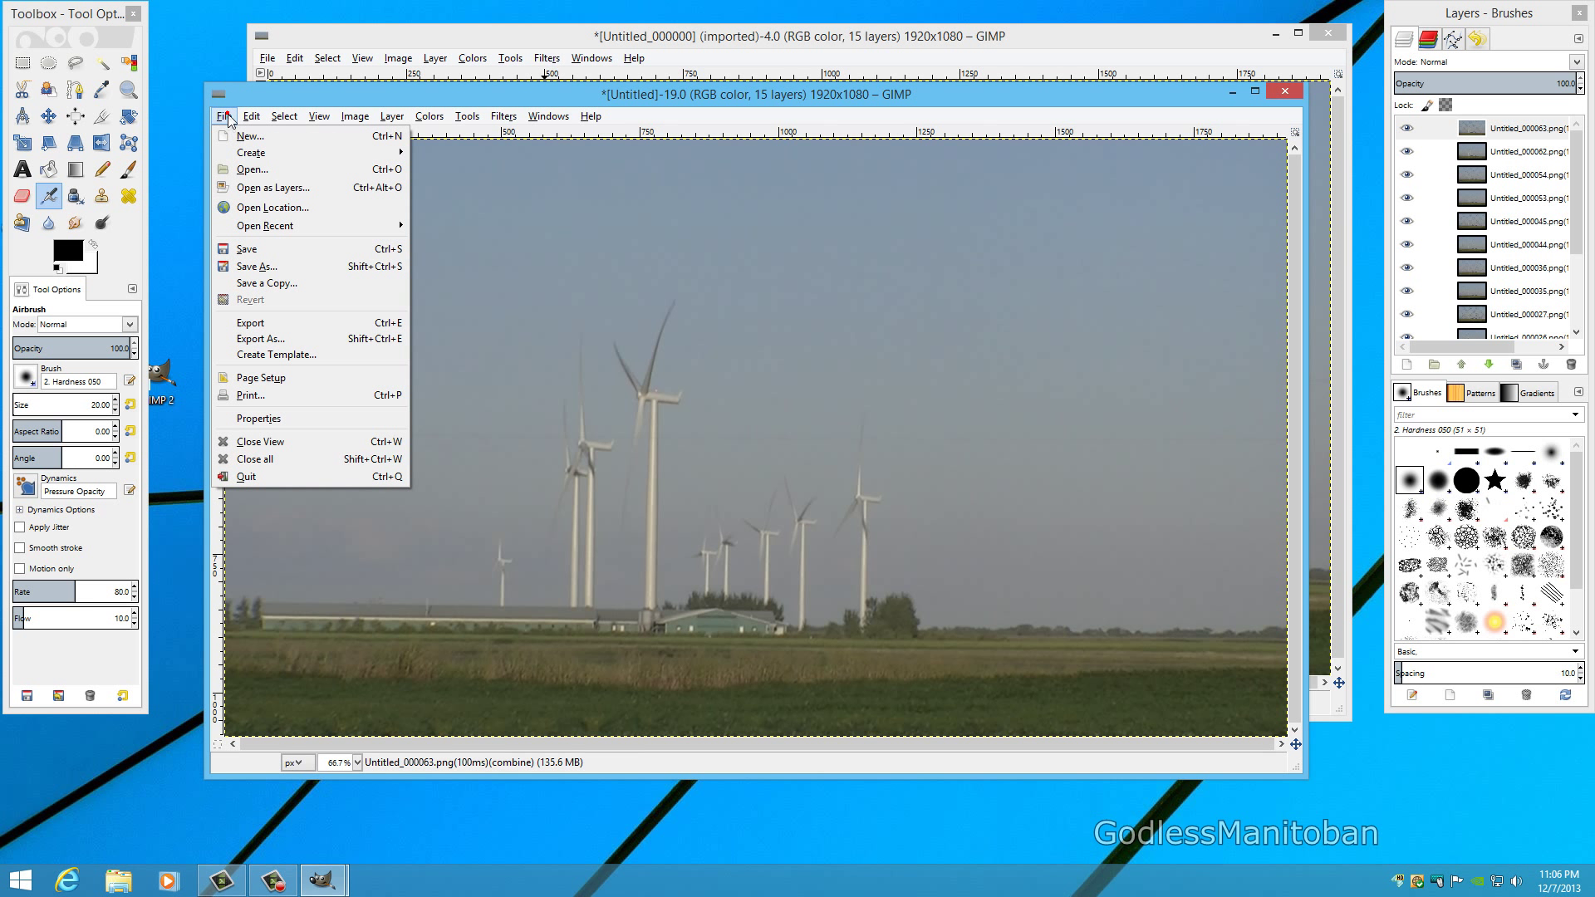
left_click(303, 324)
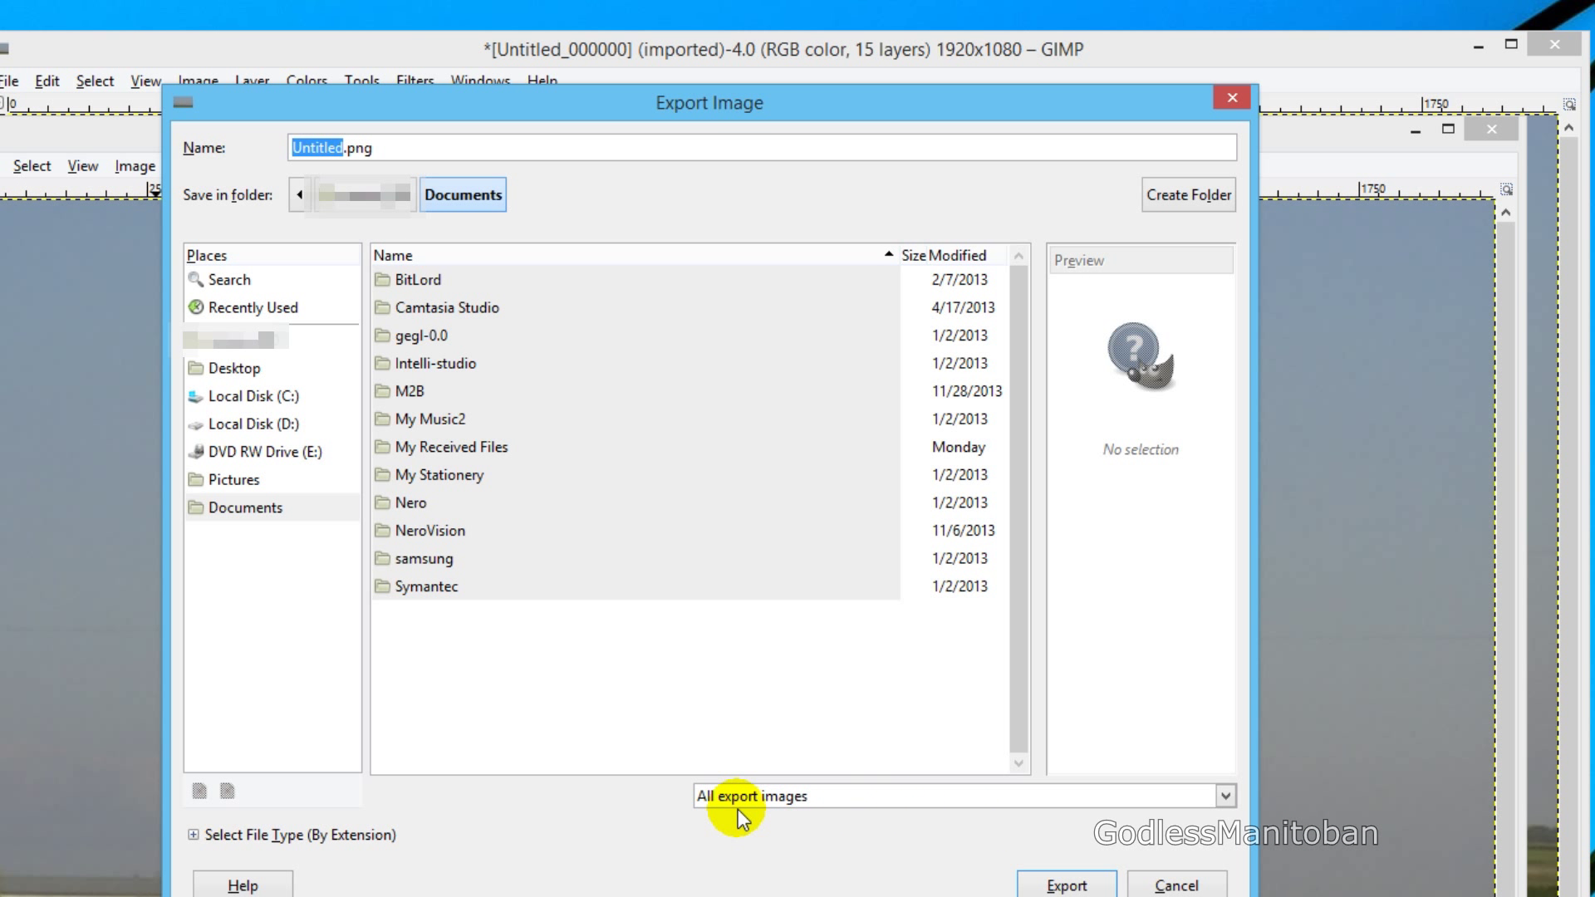
left_click(850, 795)
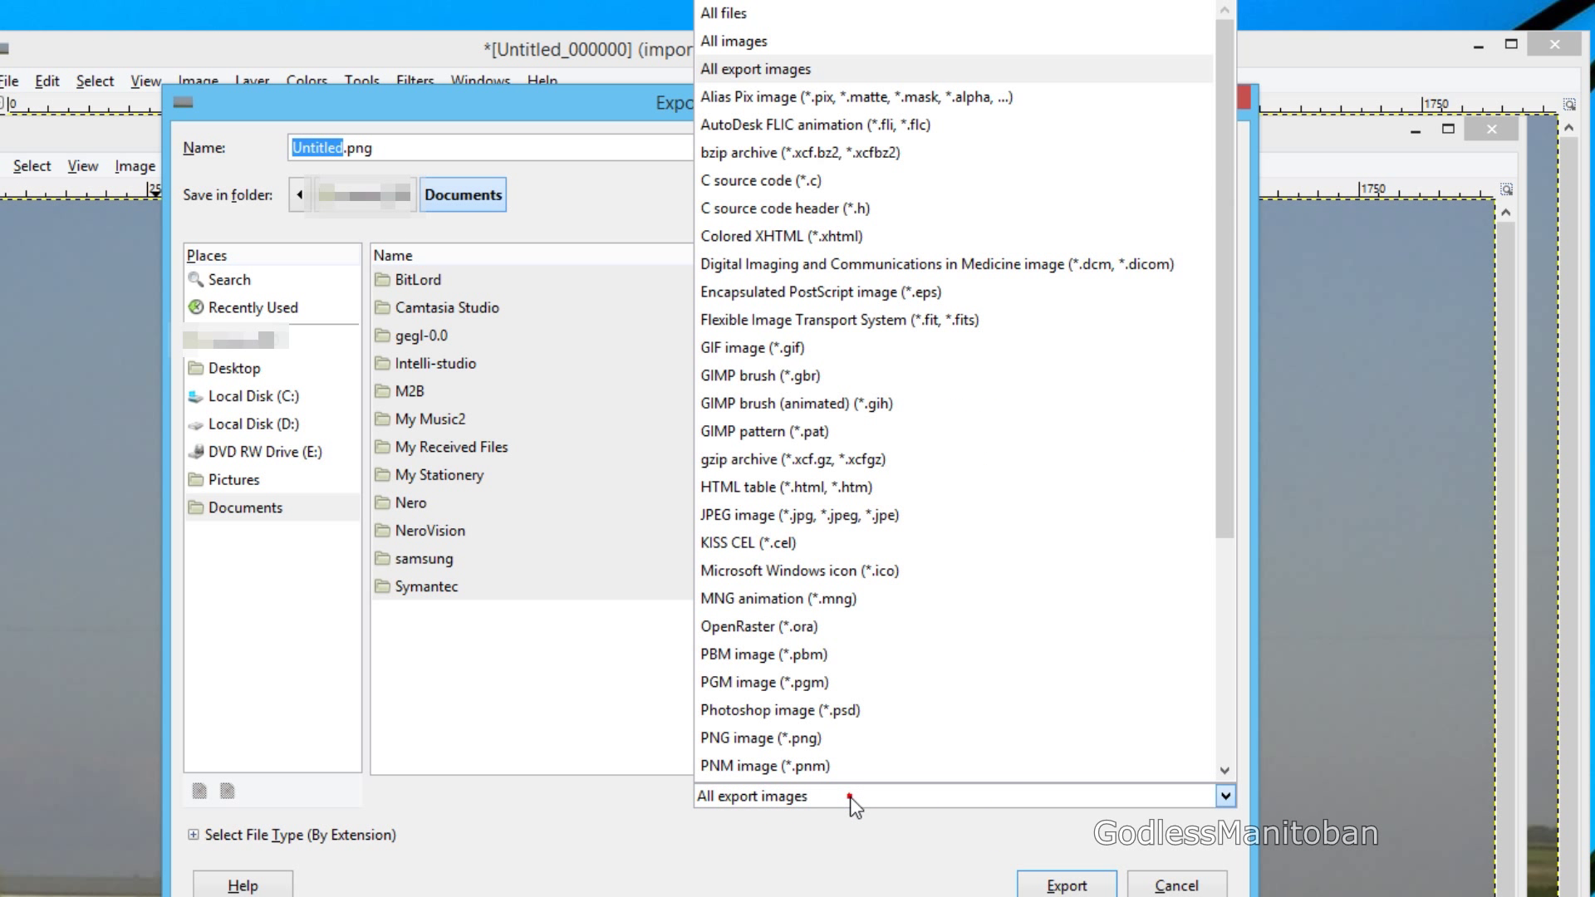
left_click(781, 347)
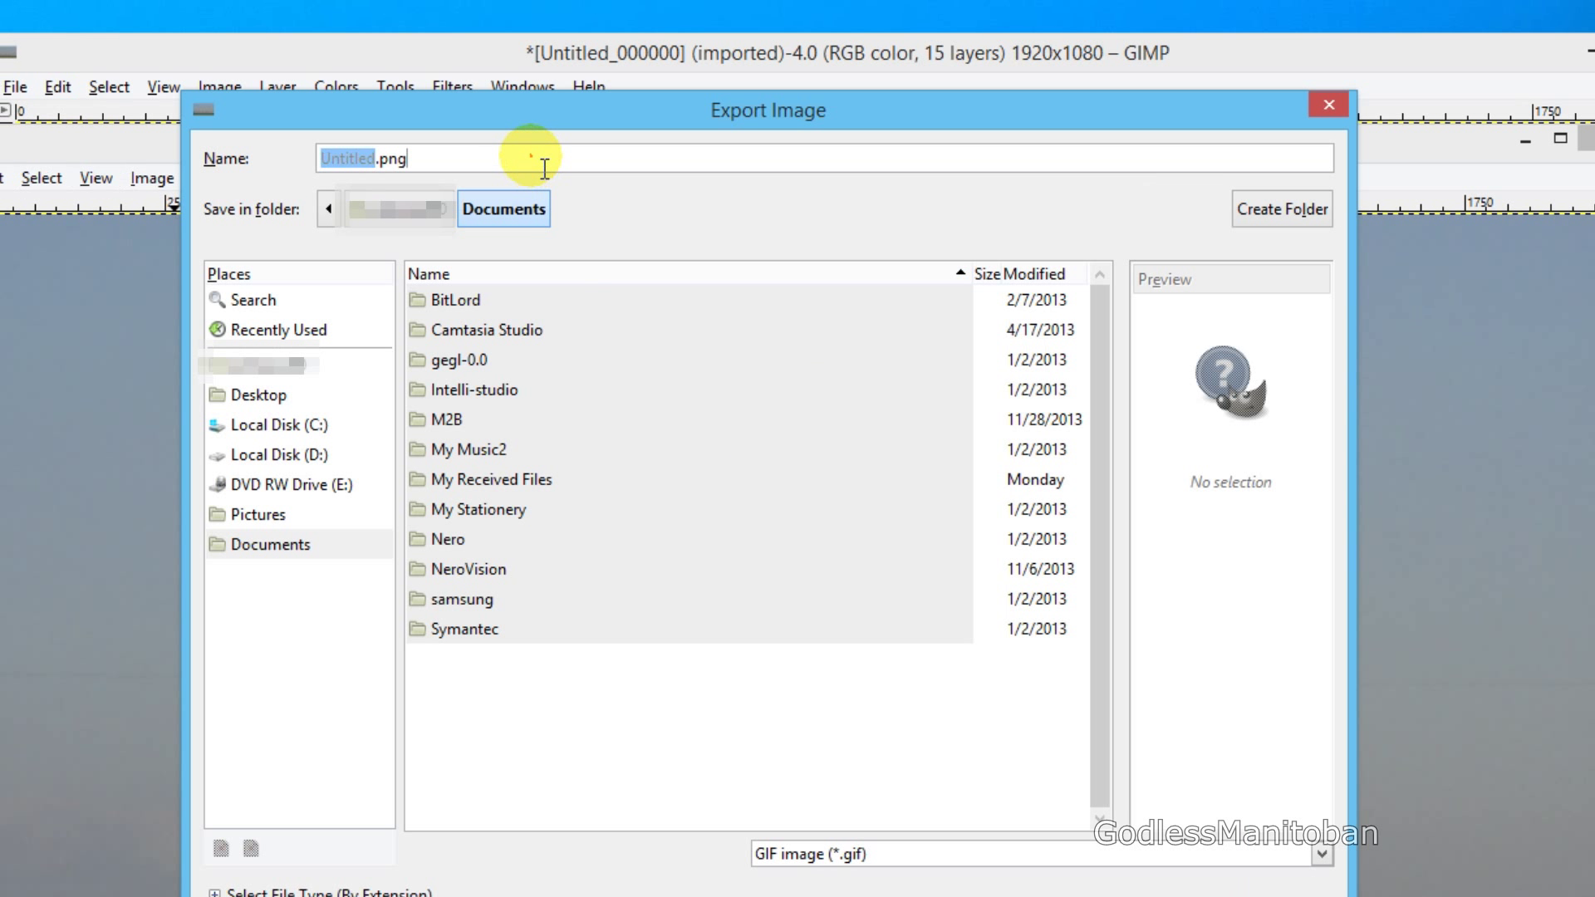
left_click(544, 169)
key("BackSpace")
key("BackSpace")
key("BackSpace")
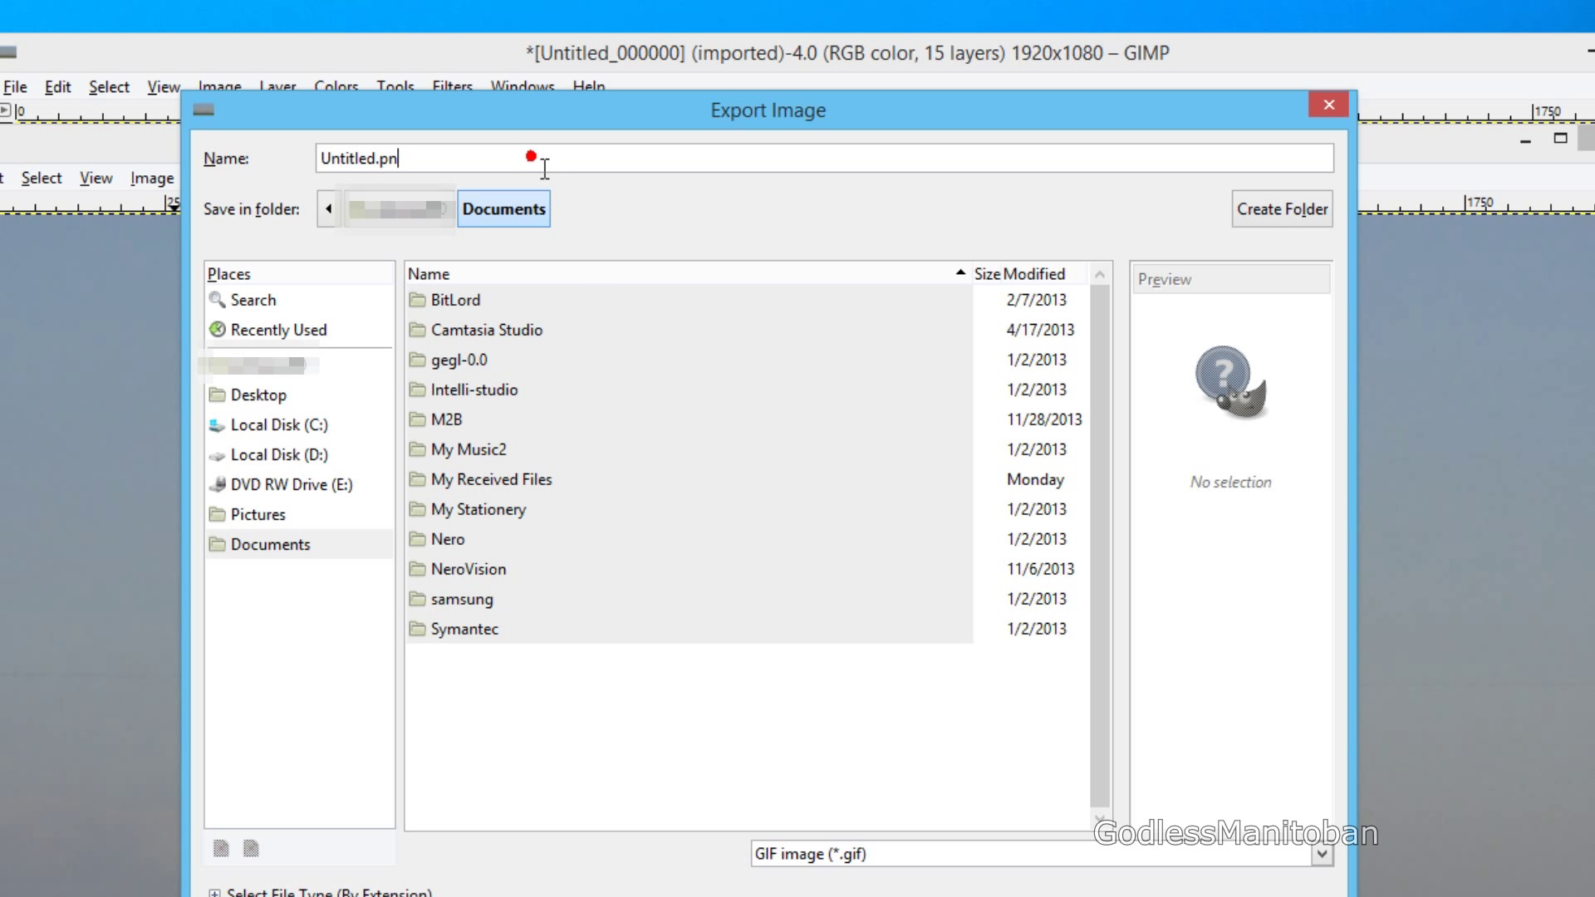
left_click(534, 154)
type("gif")
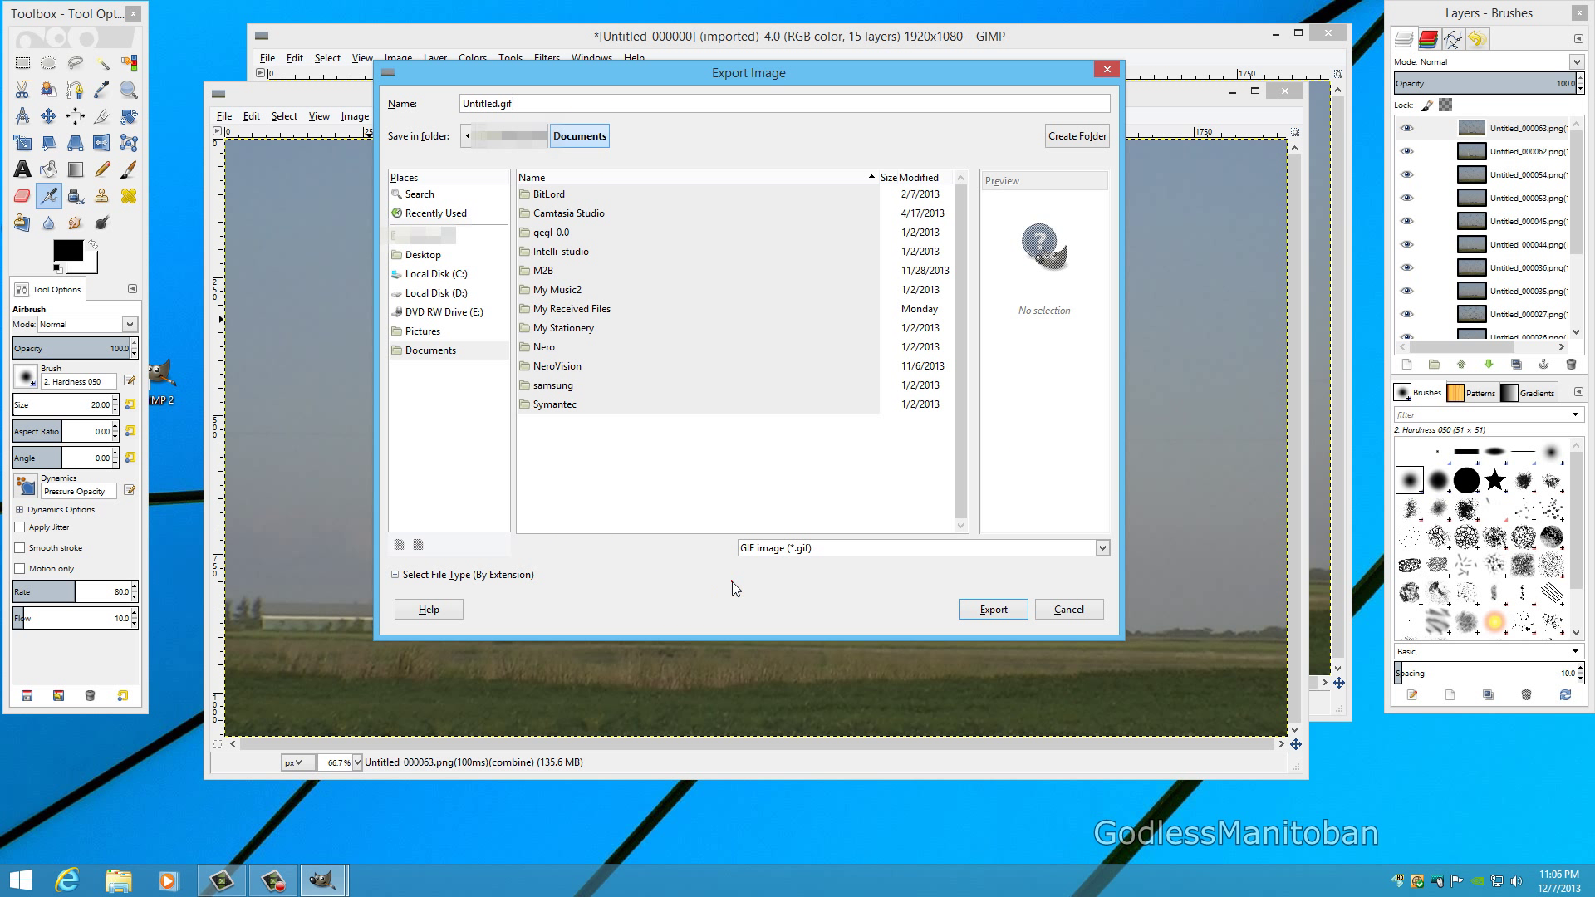
left_click(428, 255)
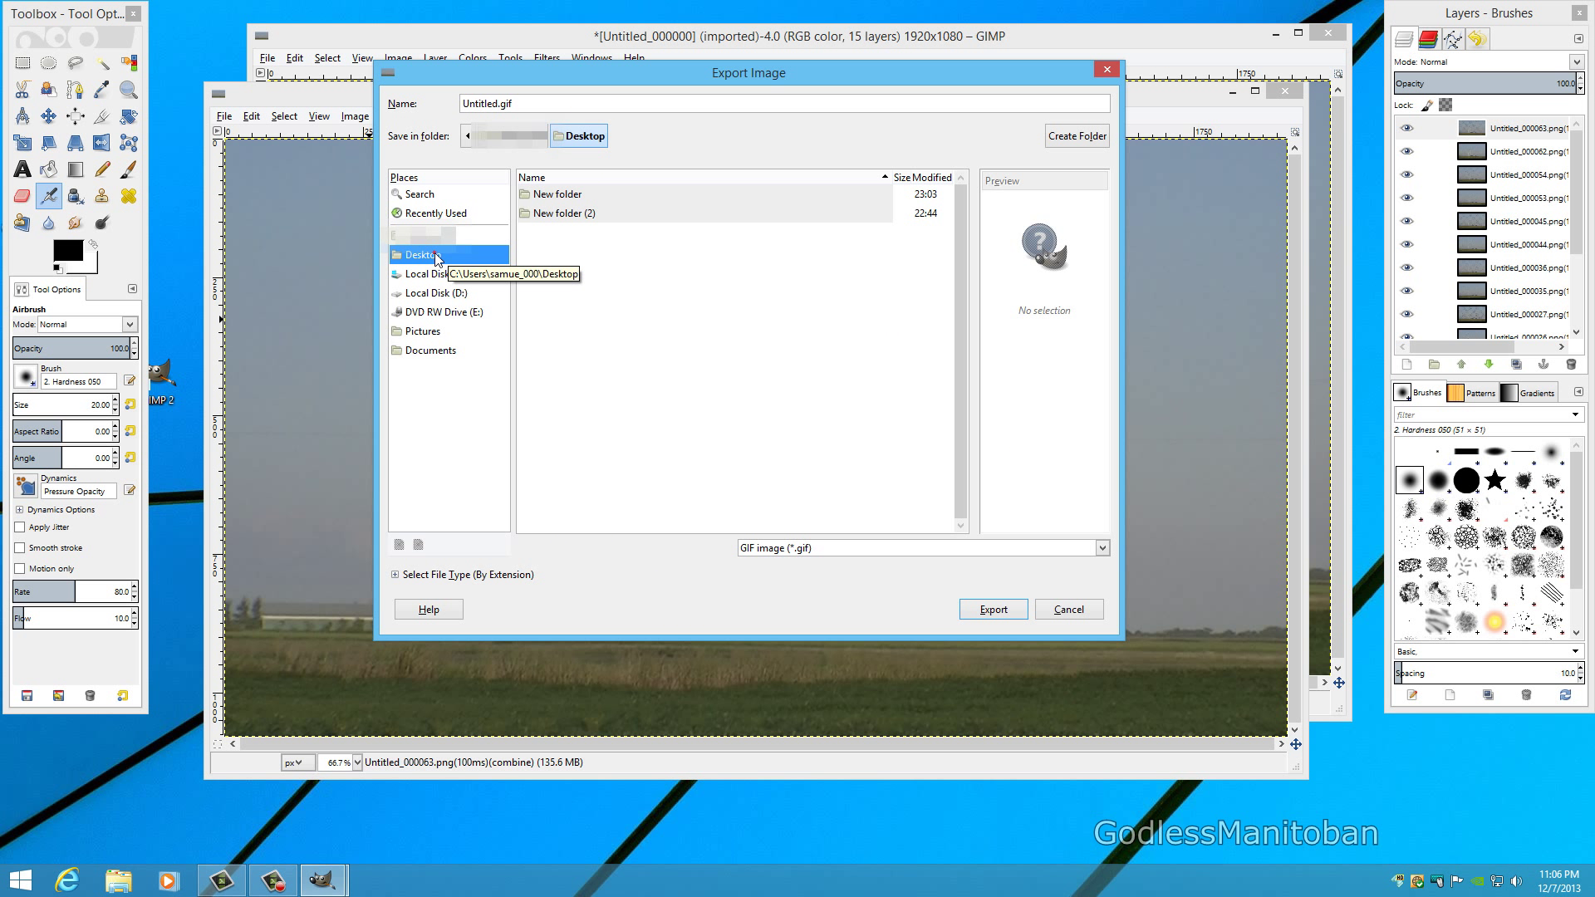
left_click(989, 612)
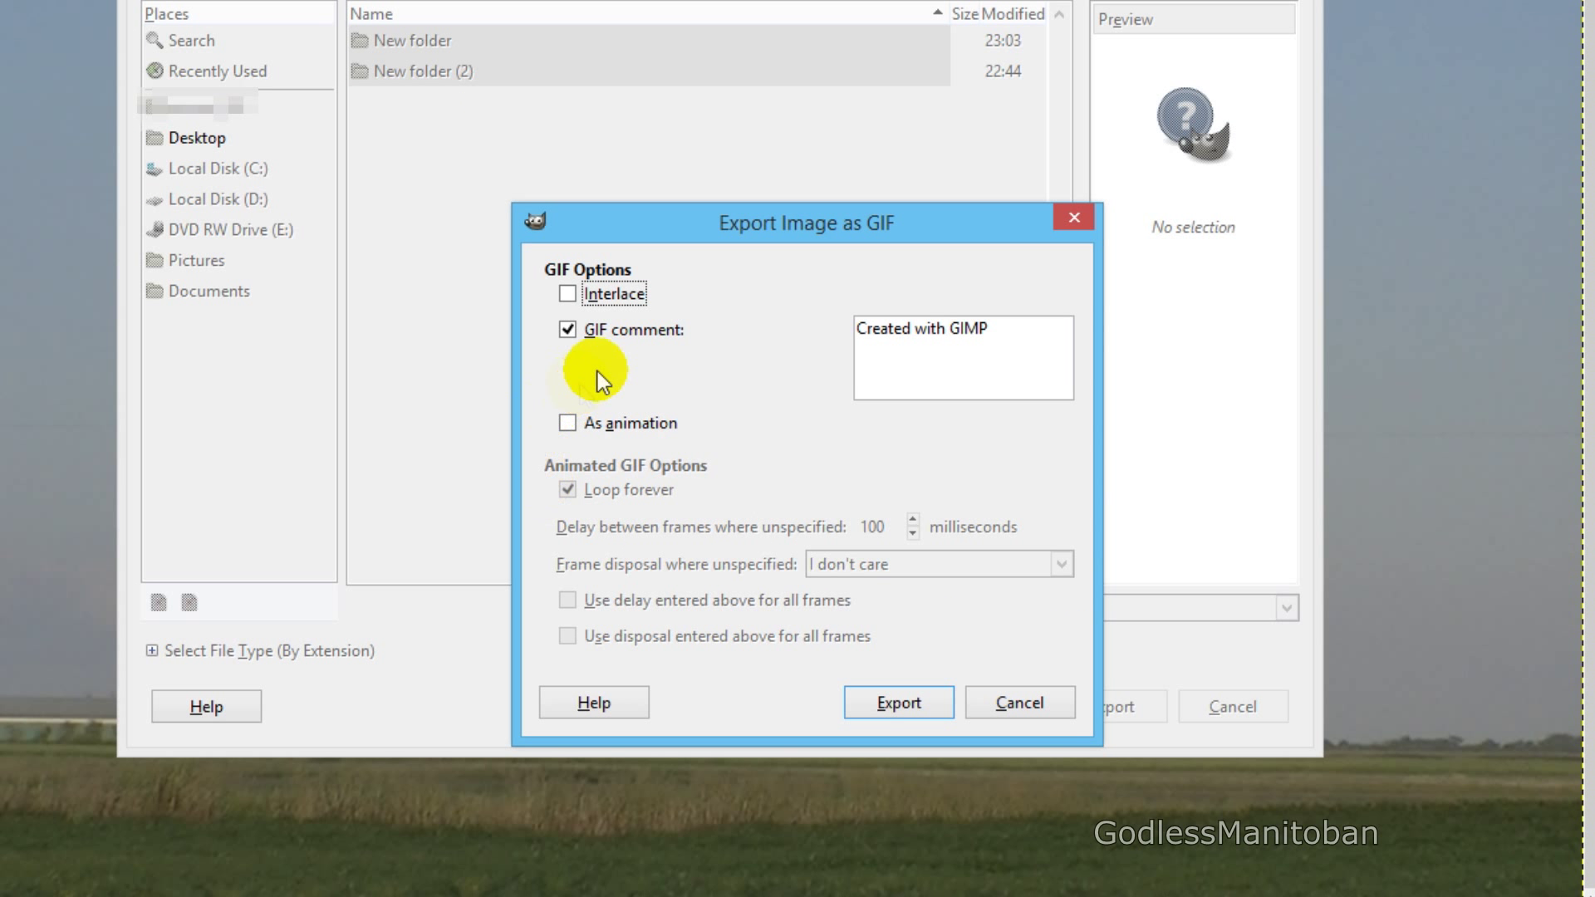
Save as an animation without a GIF comment, using the 100 ms delay for all frames.
left_click(627, 334)
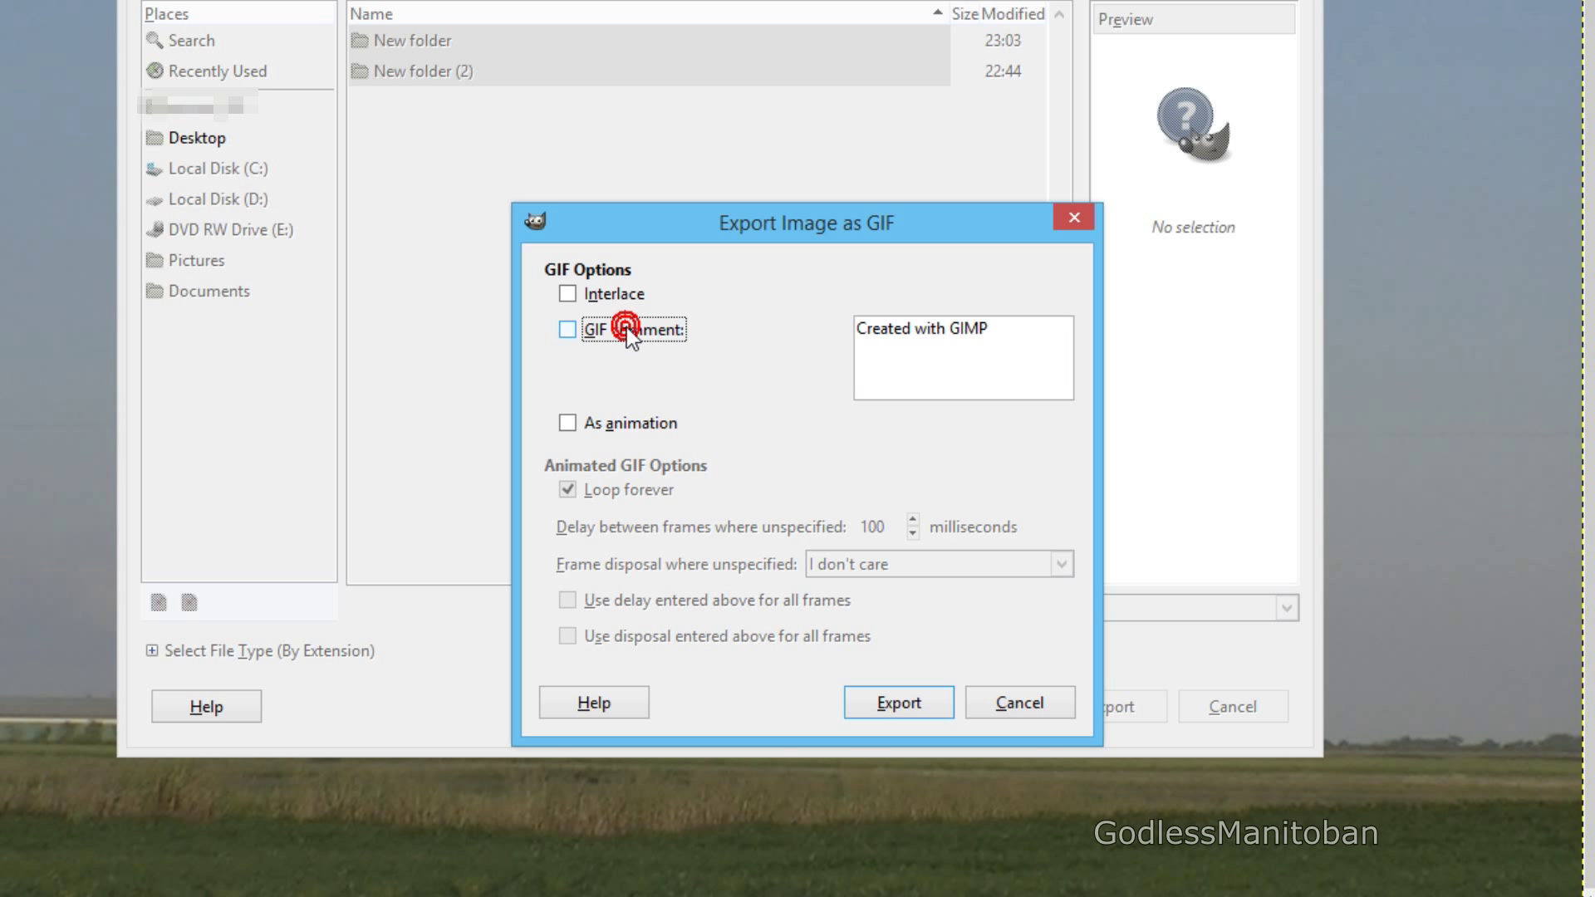
left_click(654, 424)
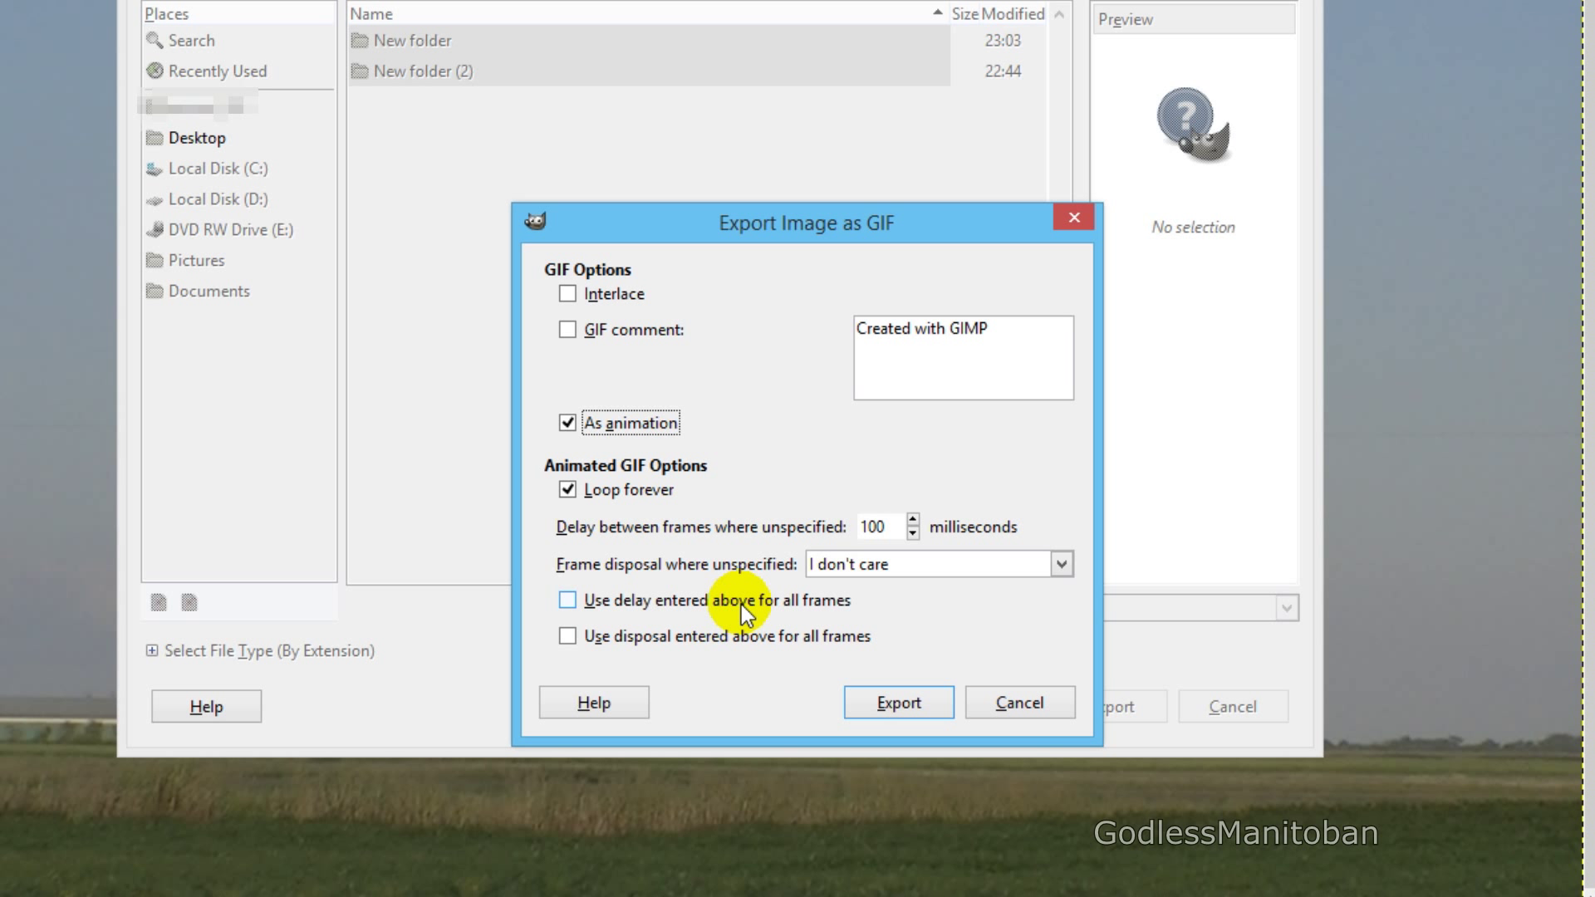
left_click(741, 604)
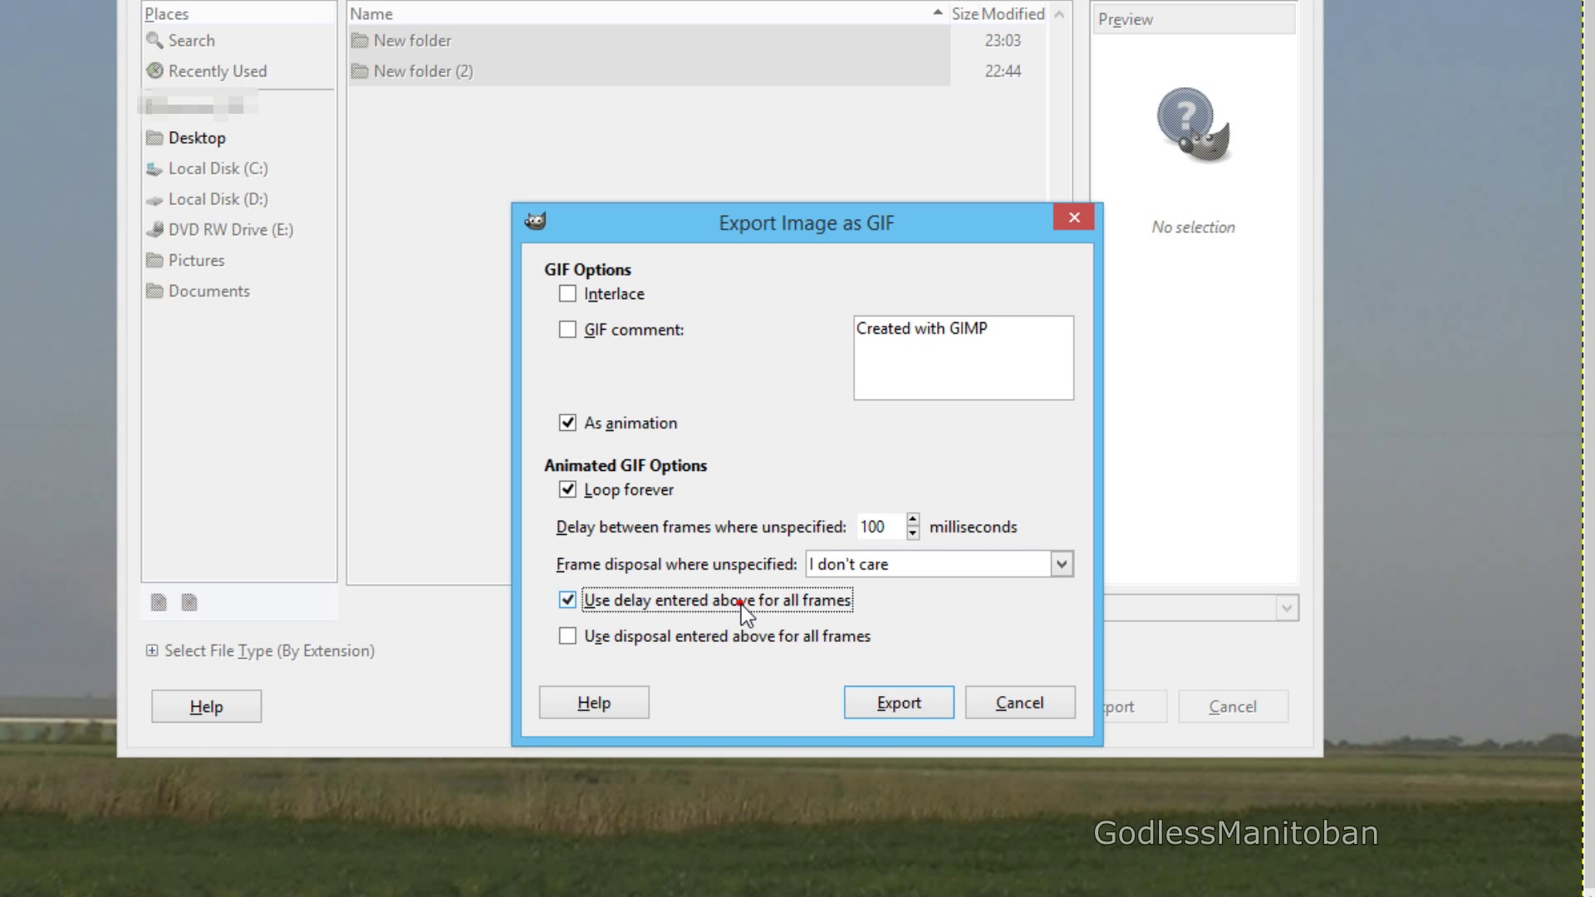
left_click(887, 706)
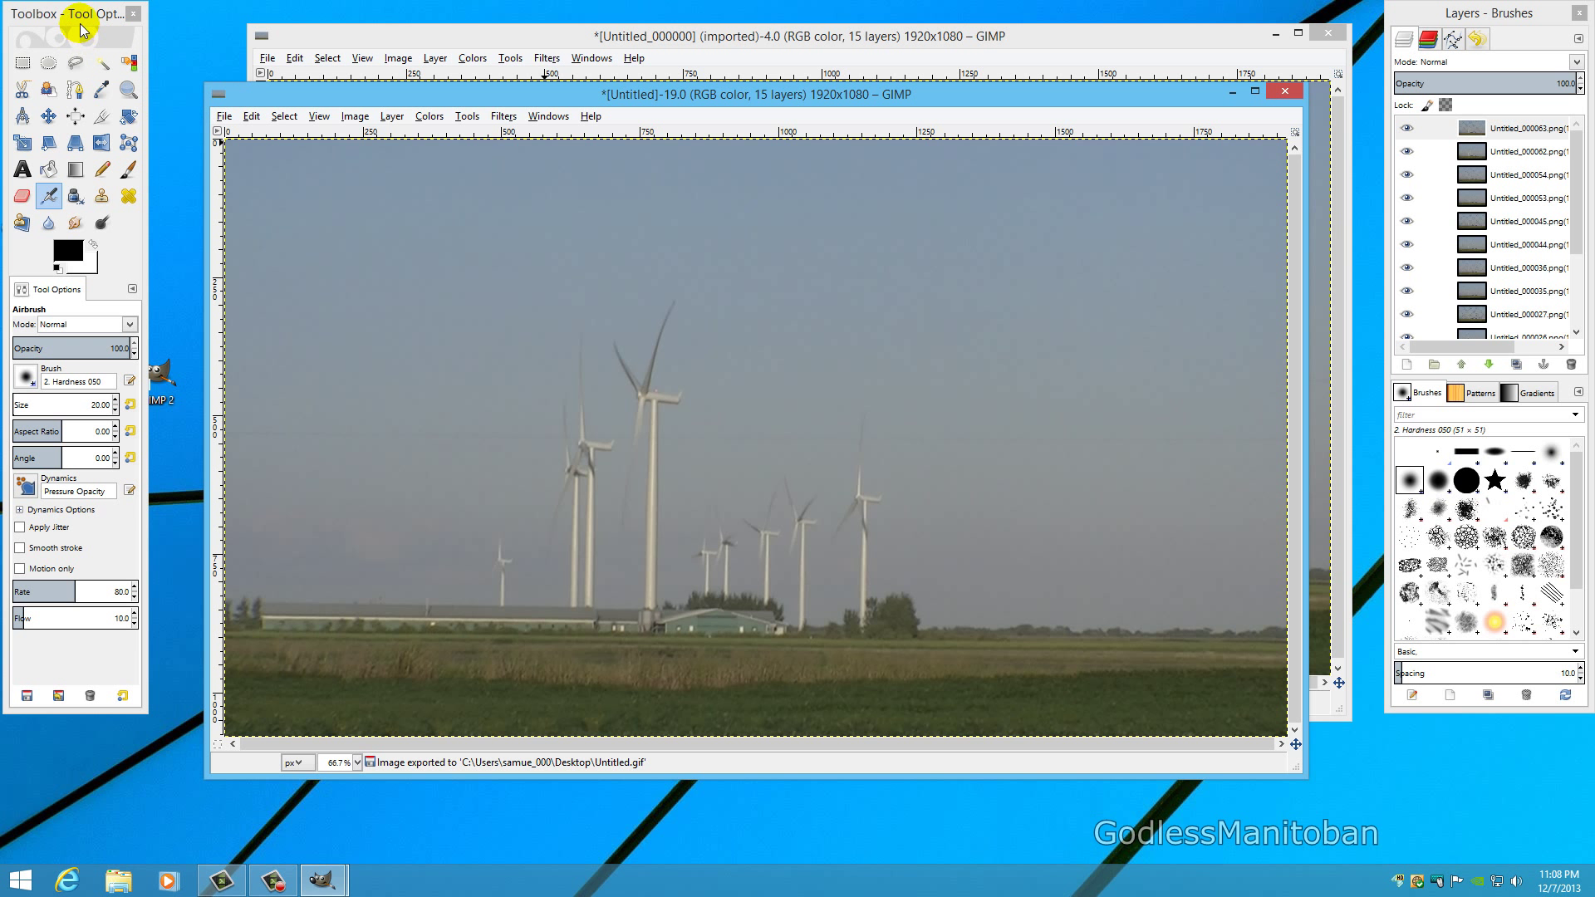
Move the Untitled GIF icon lower on the desktop and bring up its Open with list.
left_click_drag(77, 21, 212, 26)
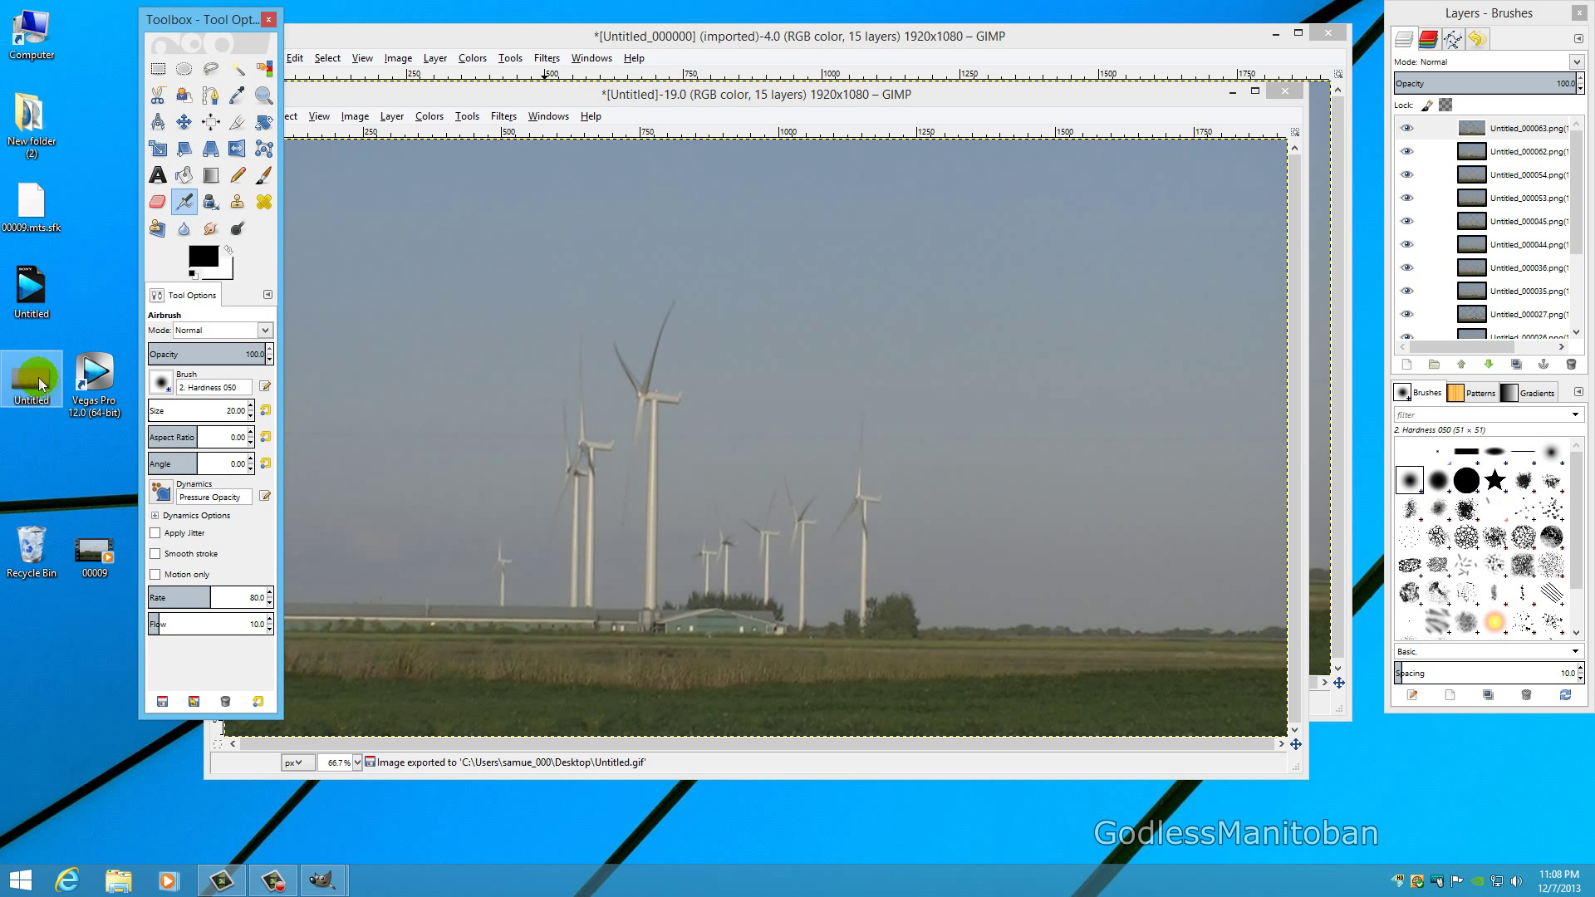
left_click_drag(31, 378, 108, 641)
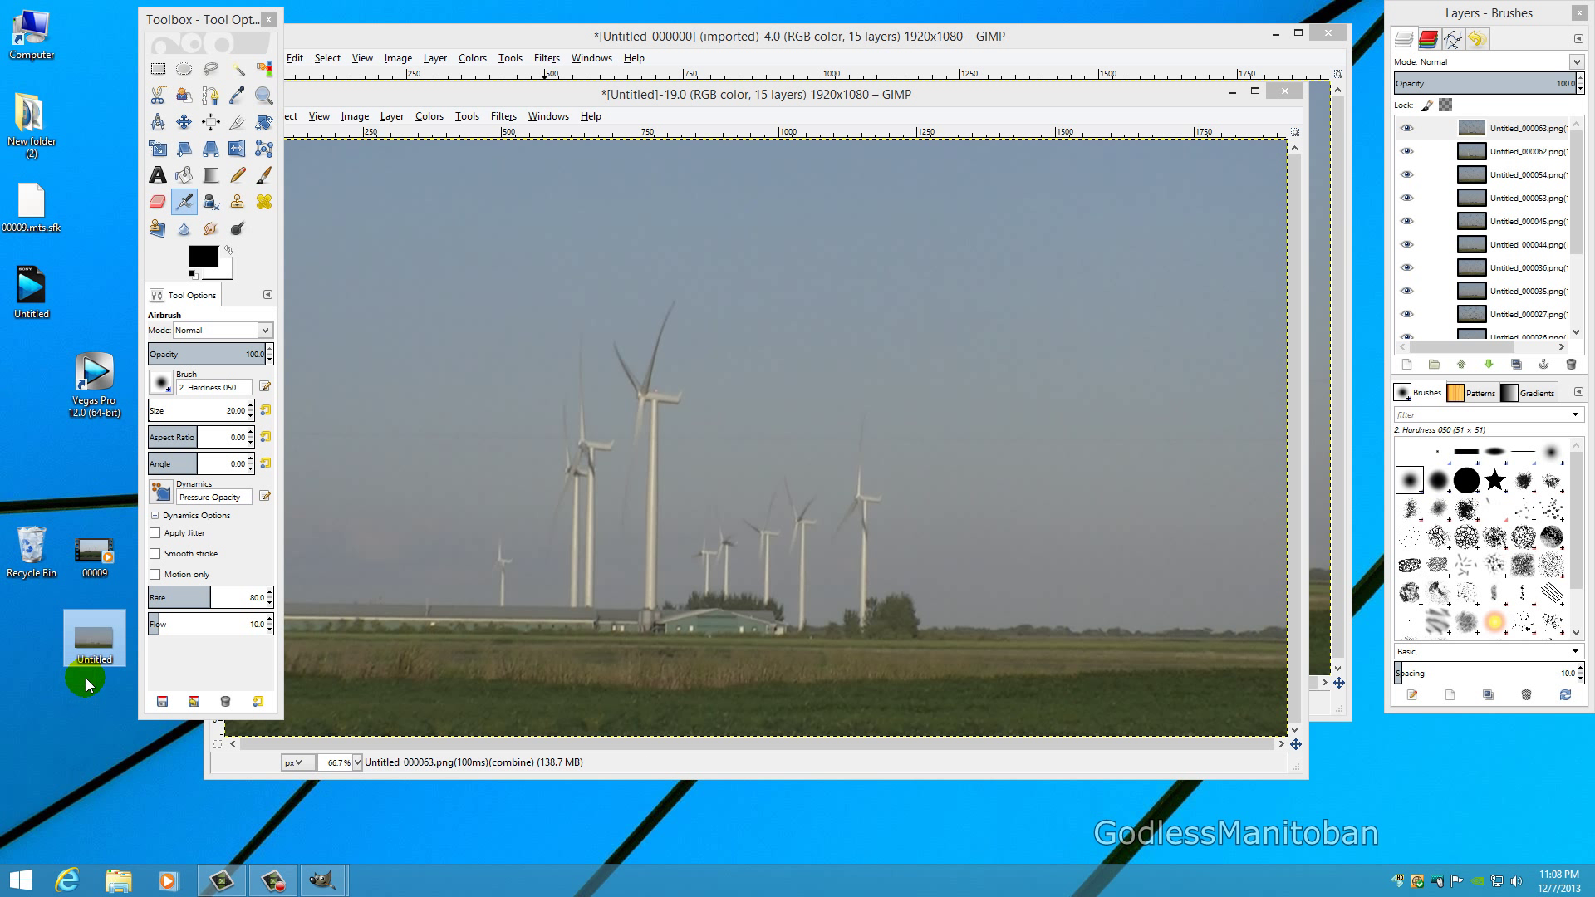
right_click(109, 643)
mouse_move(245, 433)
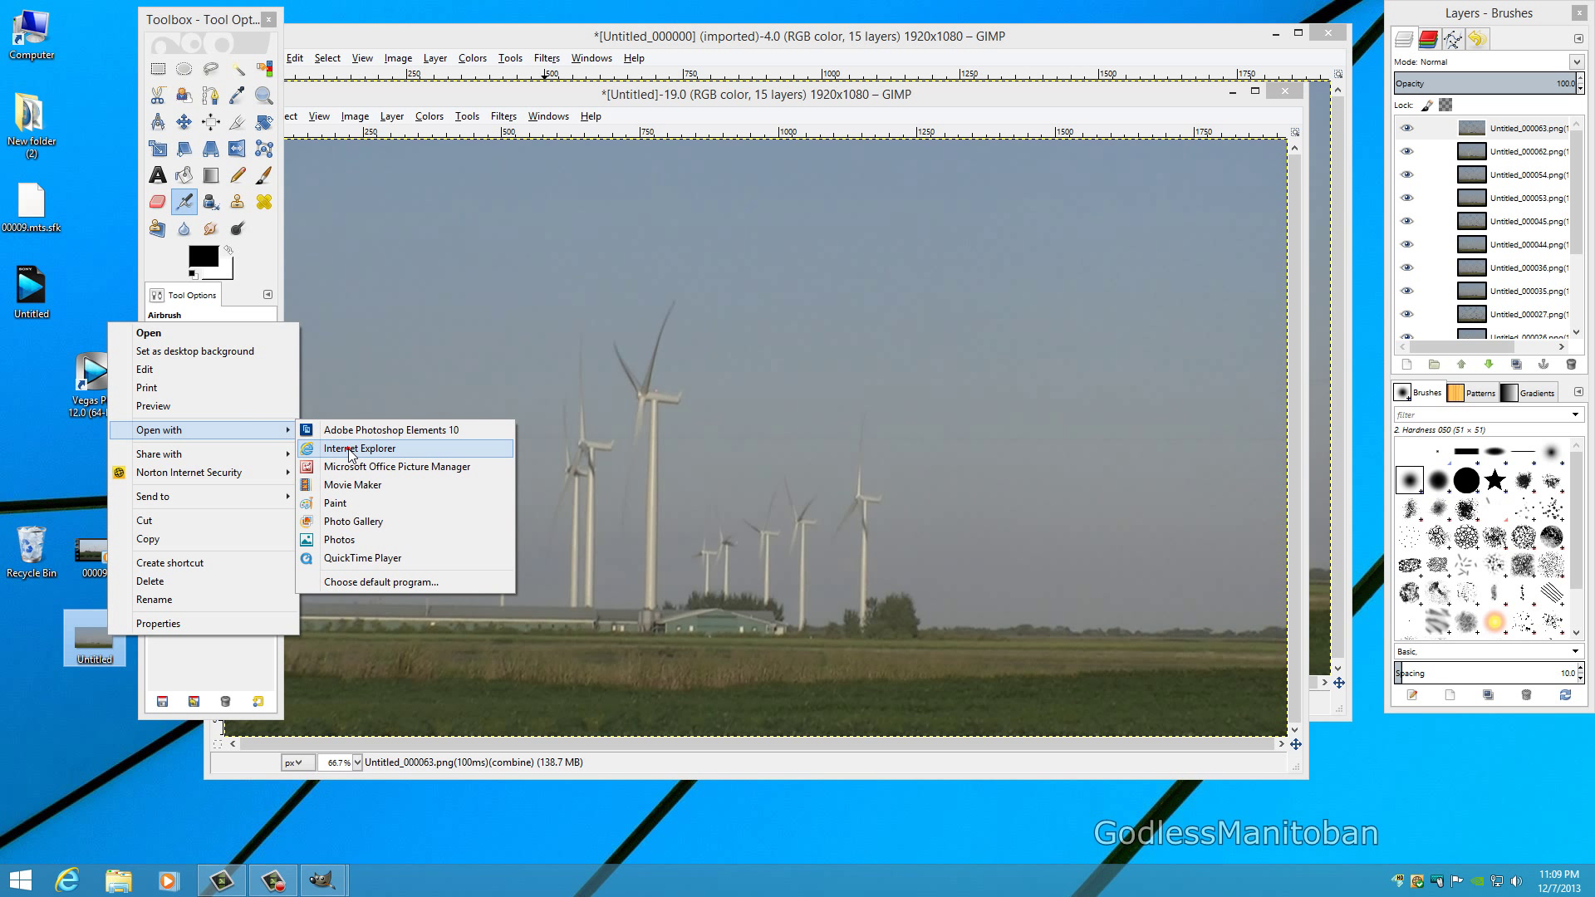
Open Untitled.gif in Internet Explorer to watch the turbine animation play.
left_click(350, 451)
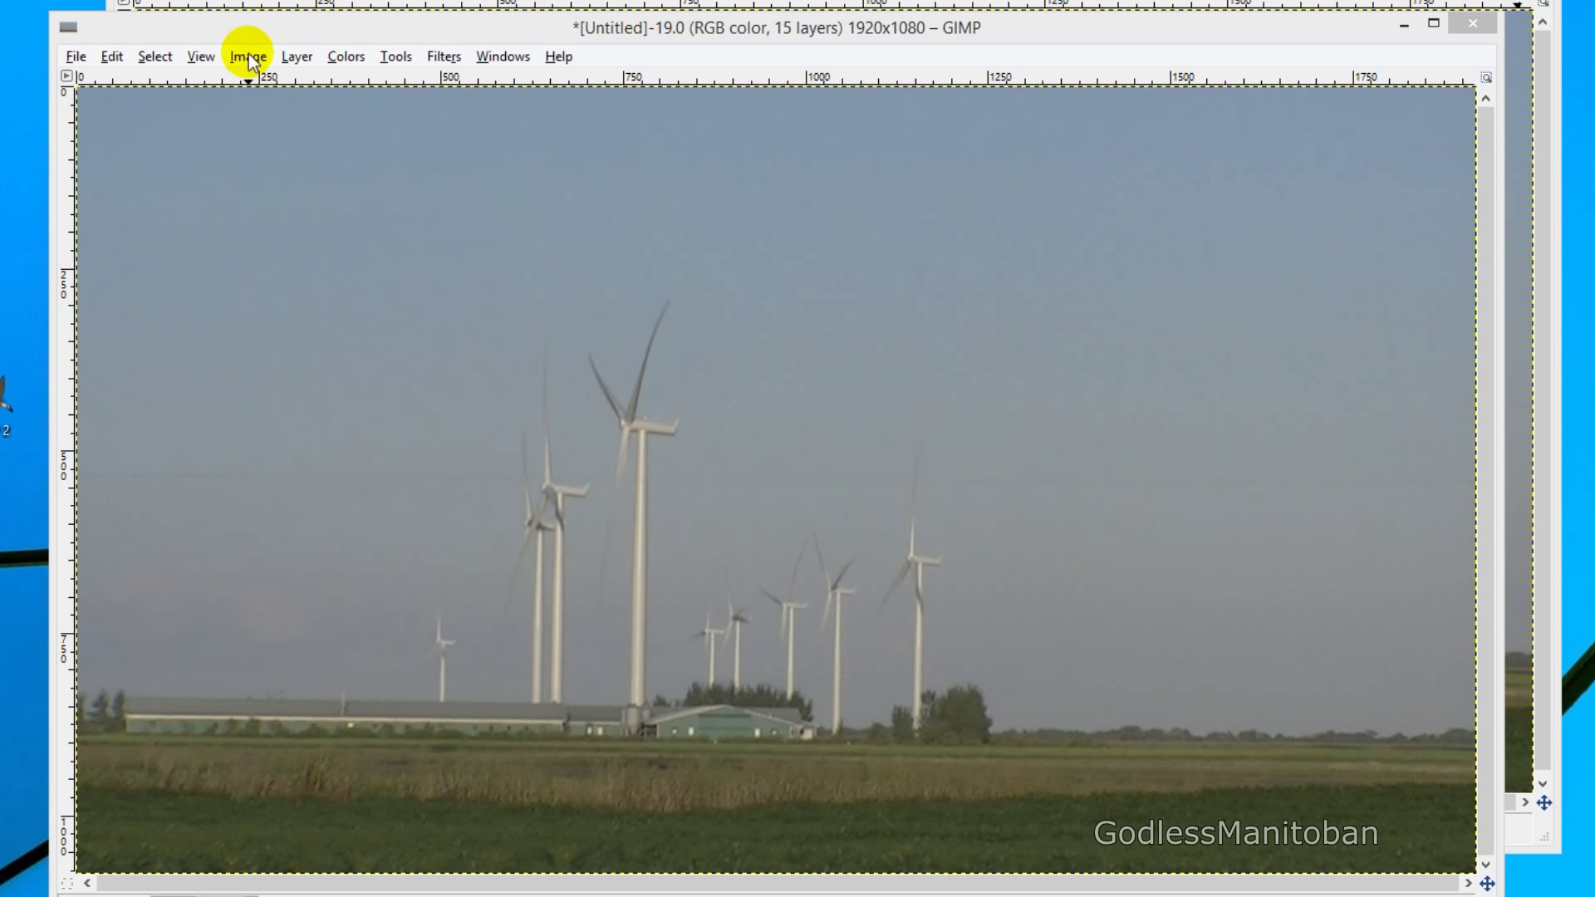
Scale the image to width 720 and height 405 with Image > Scale Image.
left_click(248, 58)
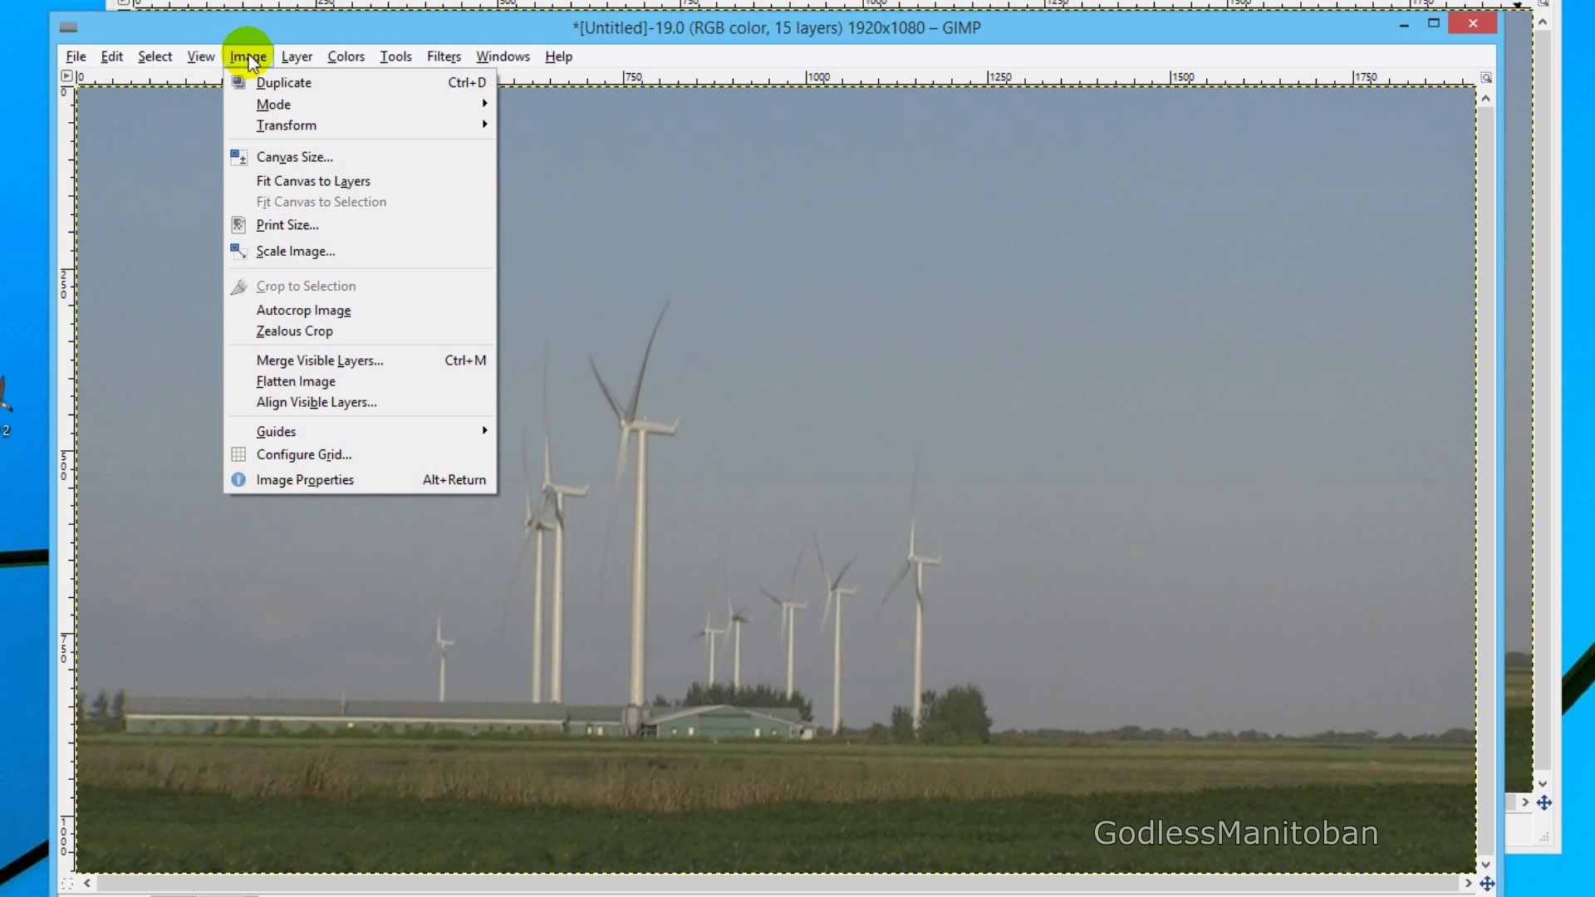
left_click(315, 251)
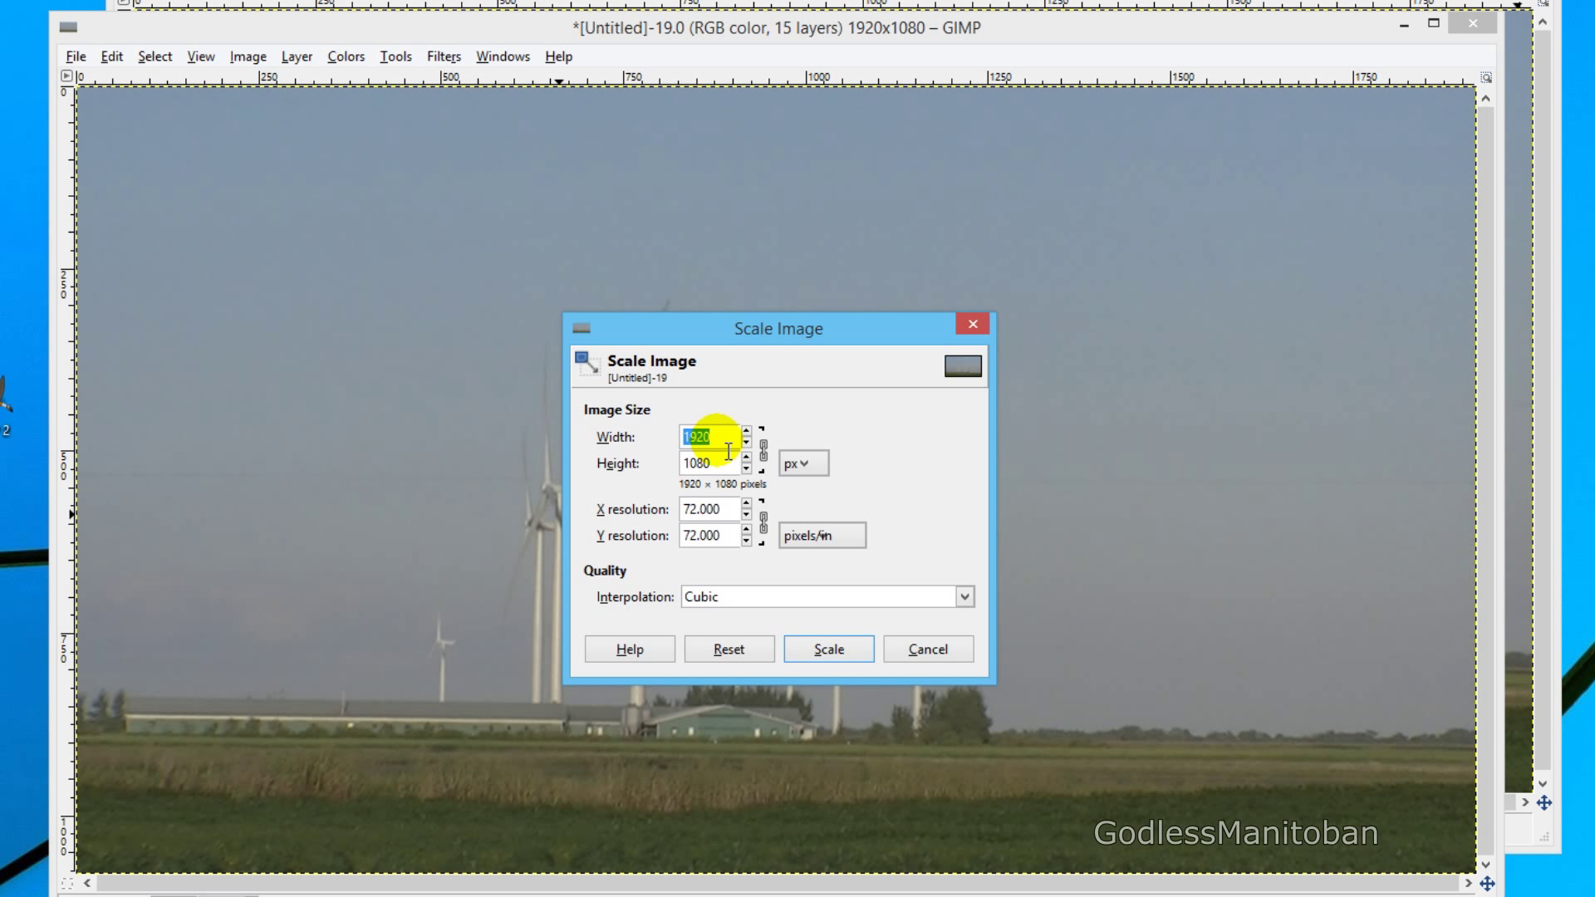
key("BackSpace")
type("720")
left_click(712, 461)
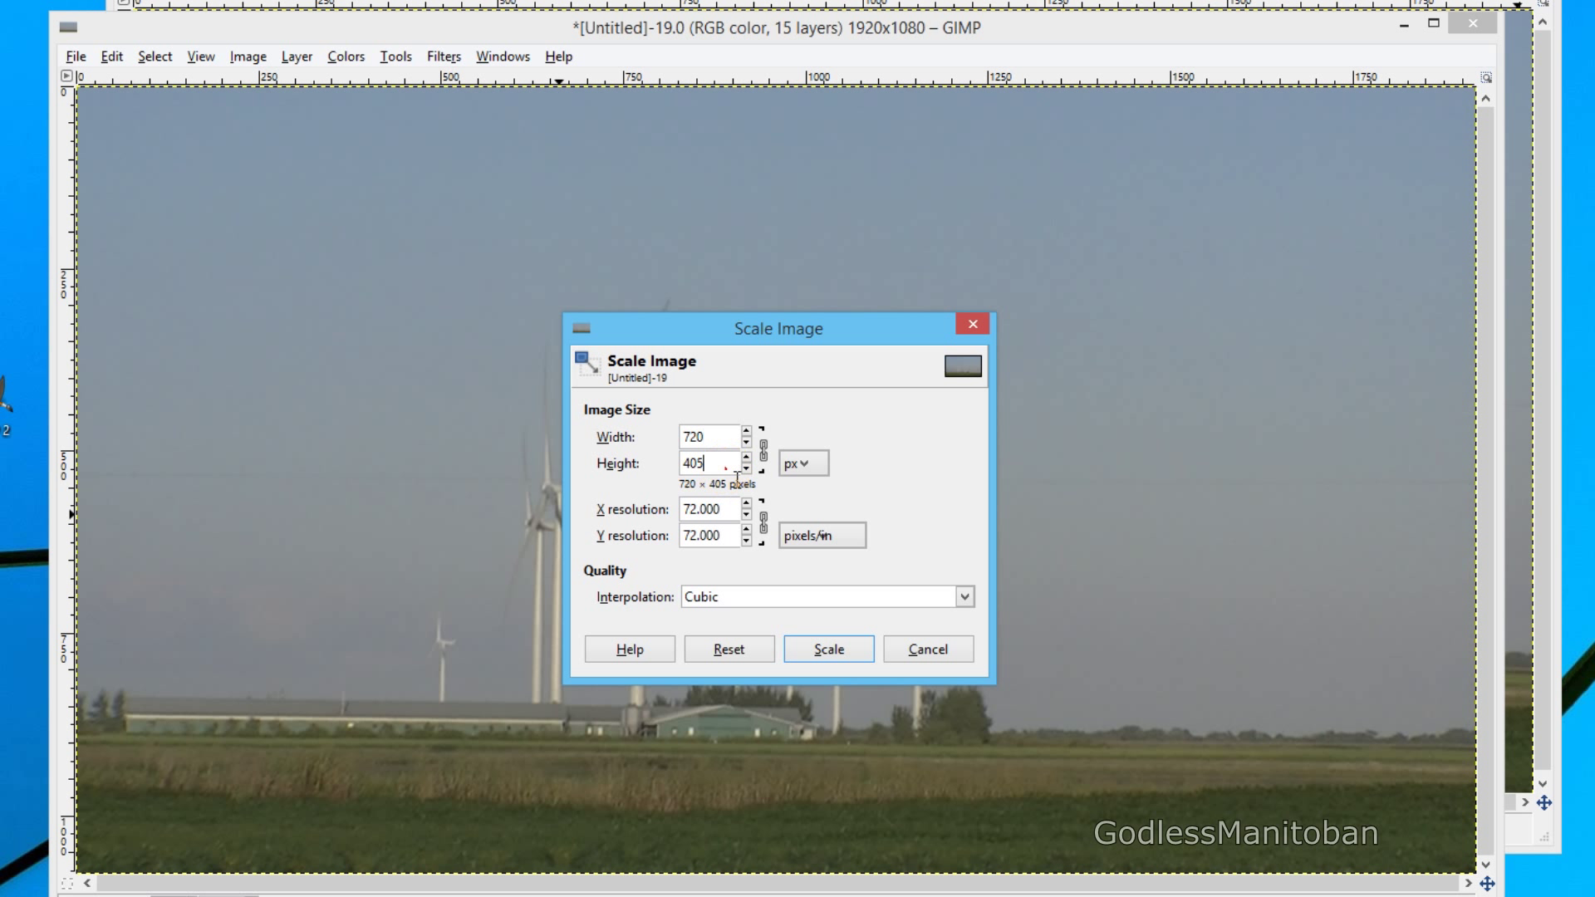
left_click(725, 469)
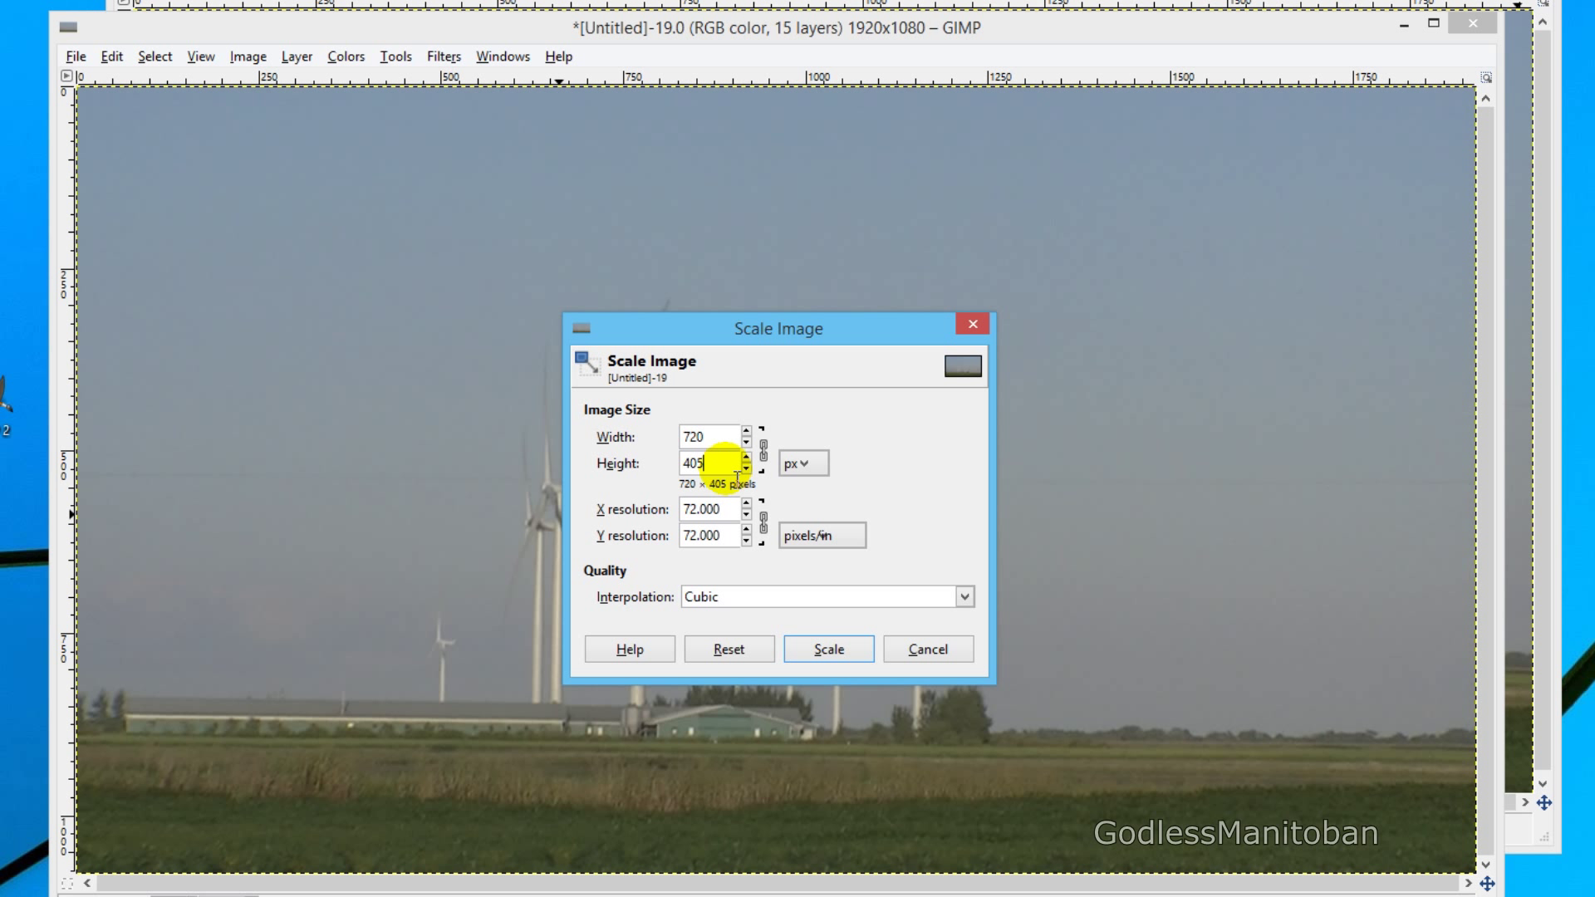
left_click(839, 651)
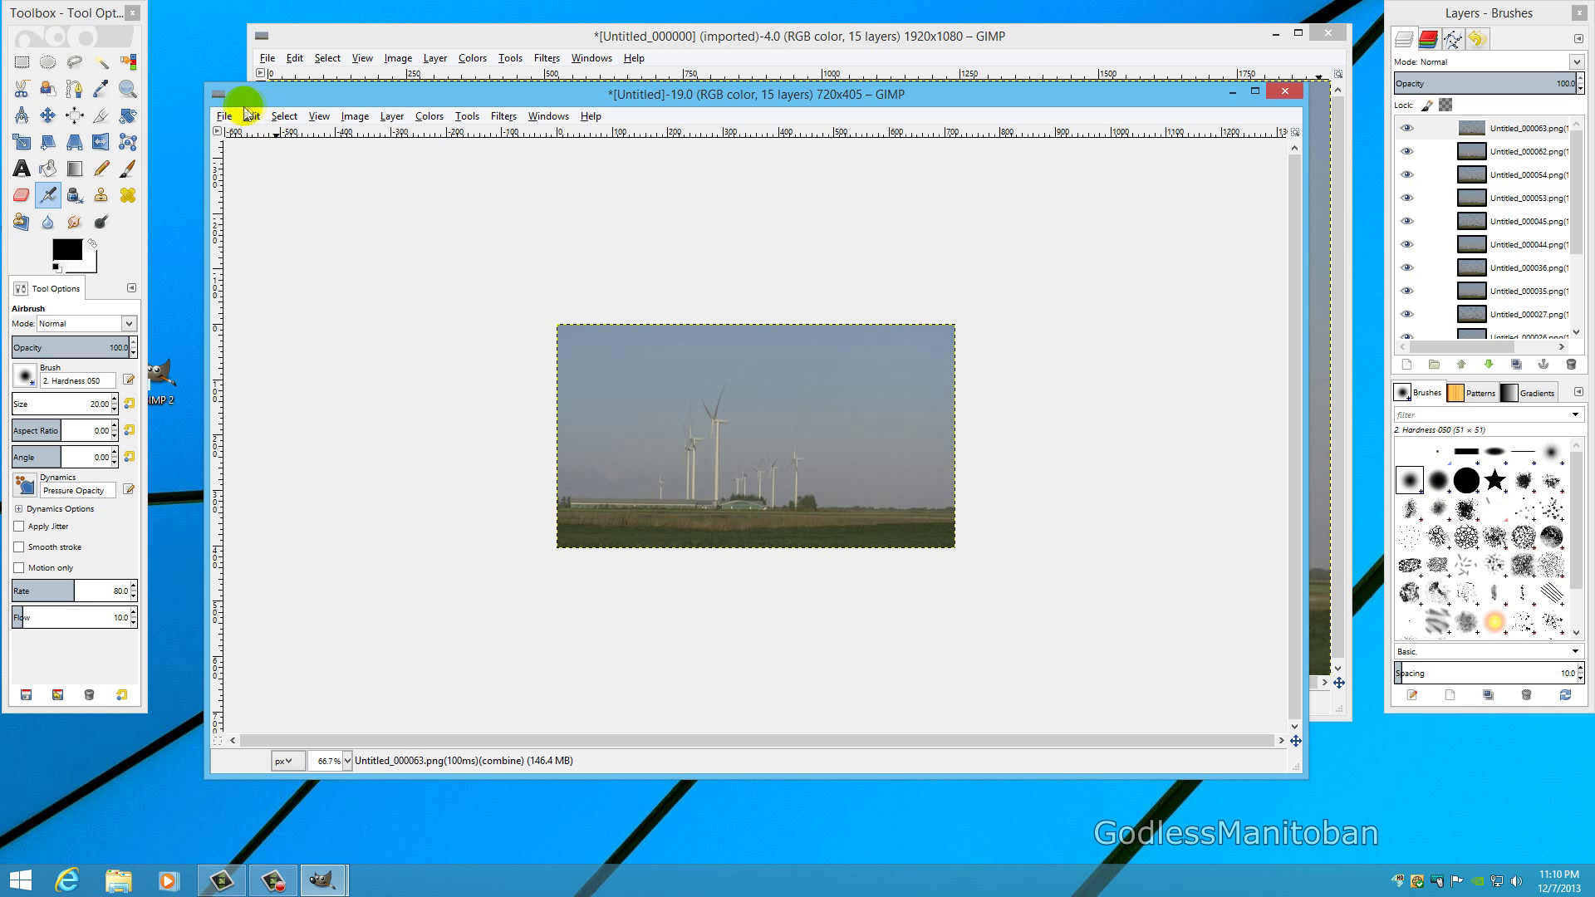
Export the 720x405 animation to the Desktop as Untitled.gif, looping forever with one delay for all frames.
left_click(225, 116)
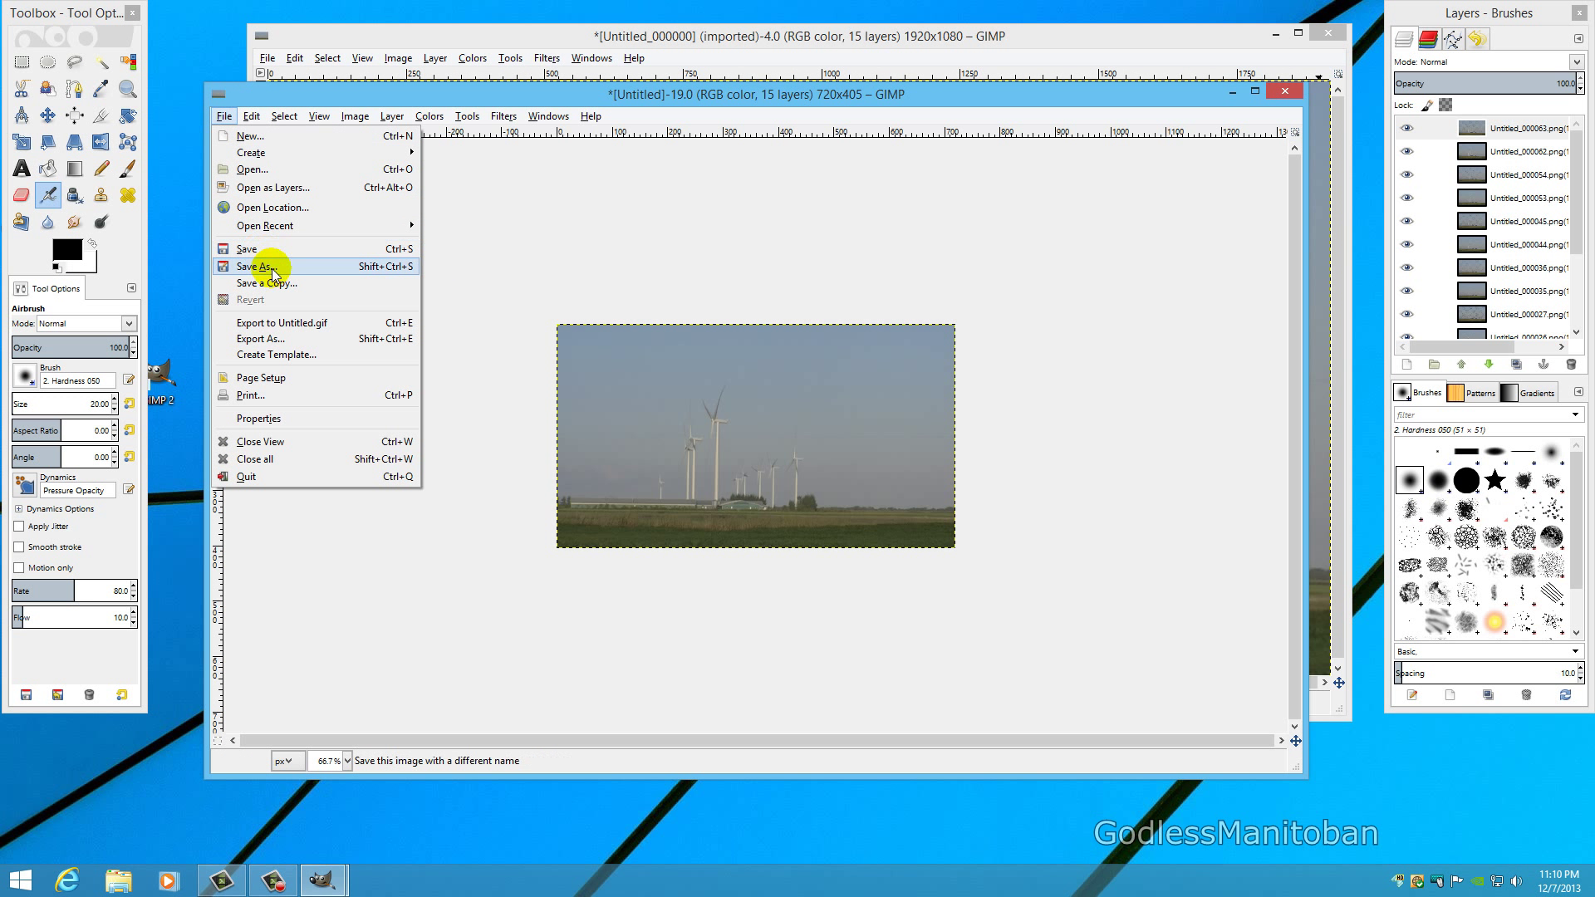
left_click(304, 339)
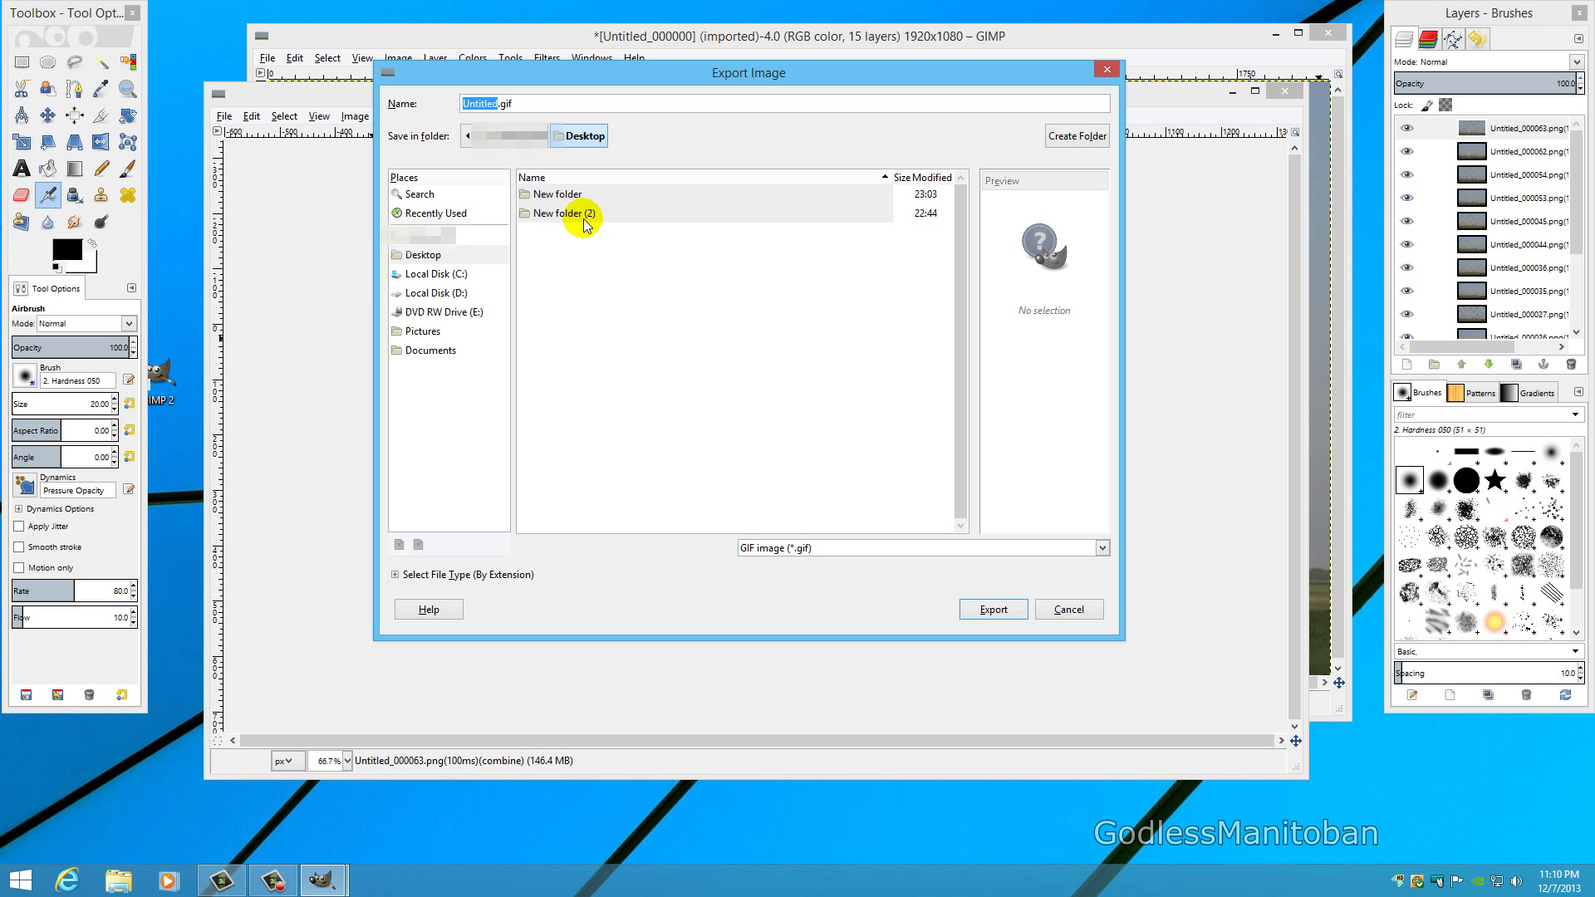
left_click(420, 255)
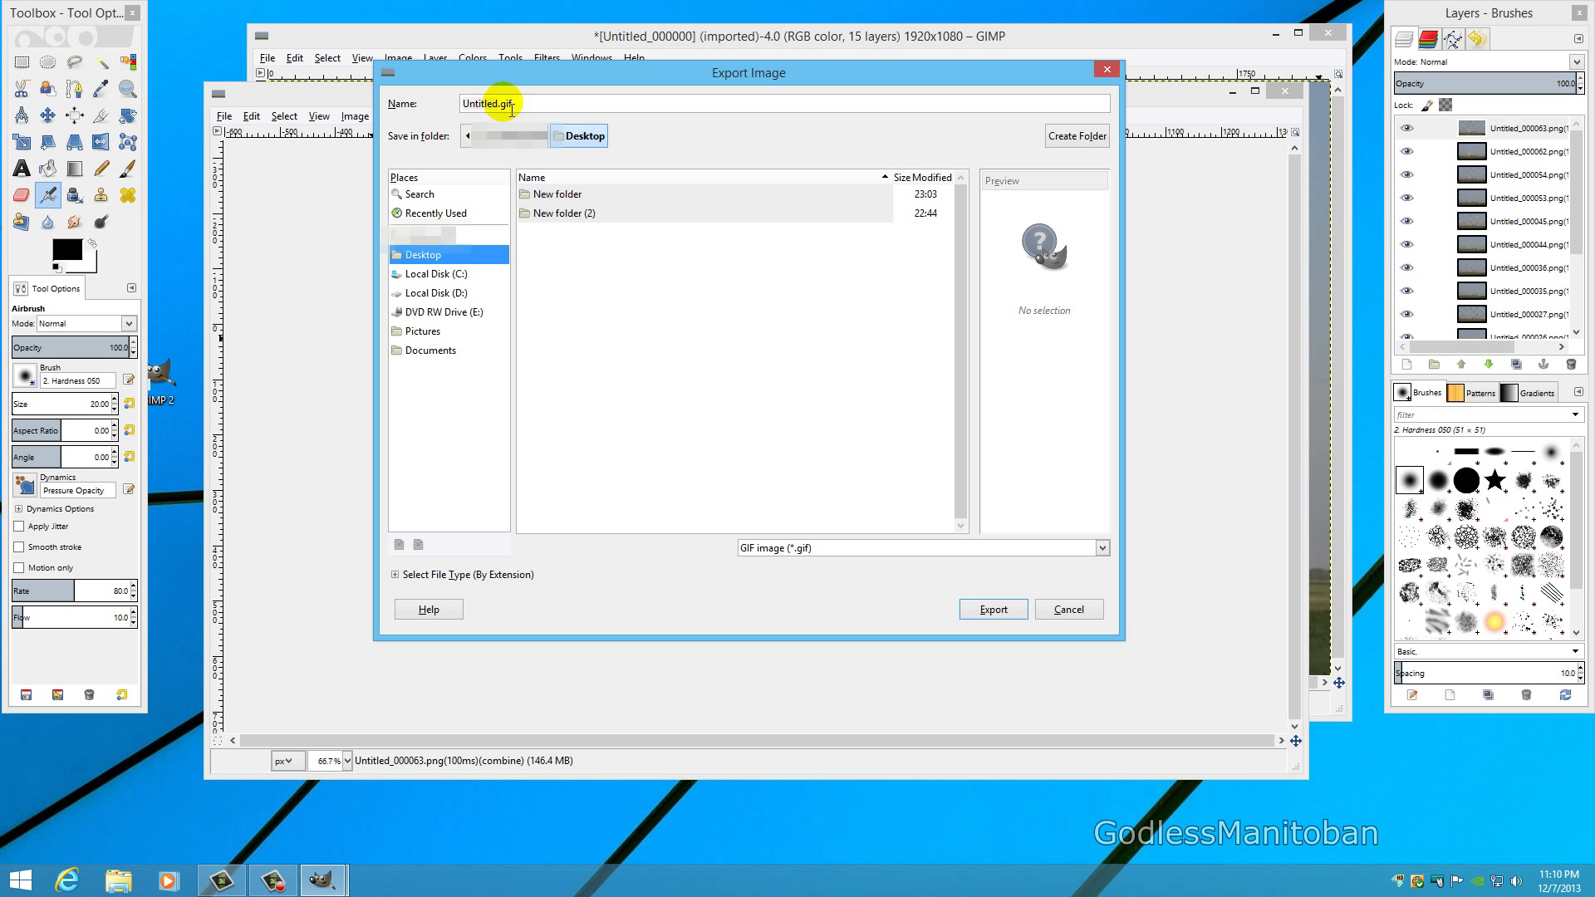
left_click(983, 612)
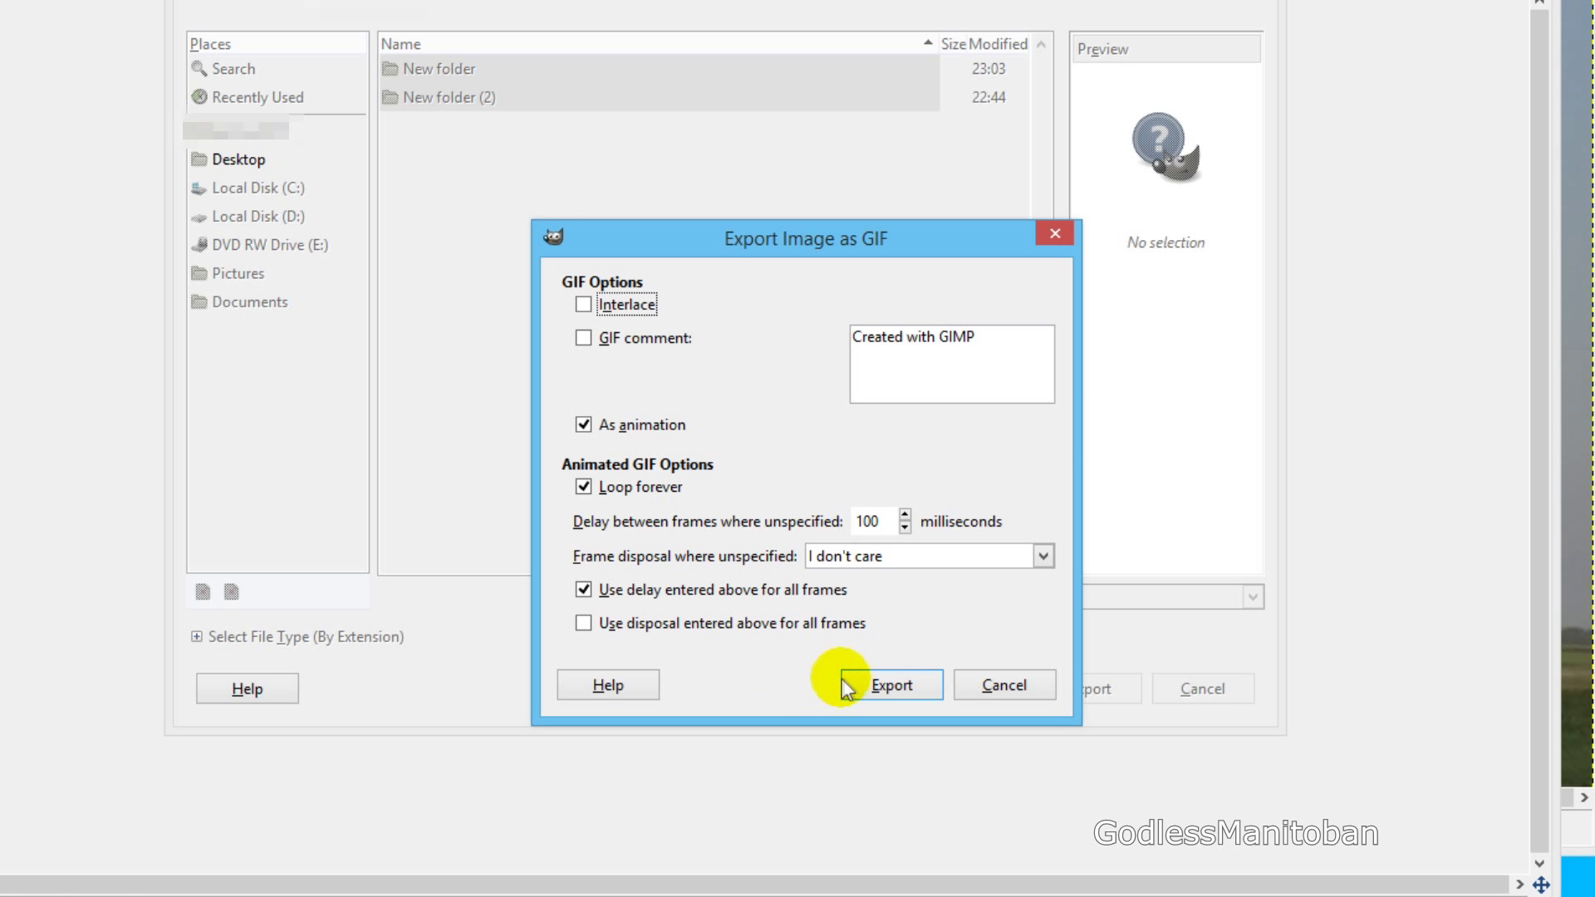
left_click(892, 686)
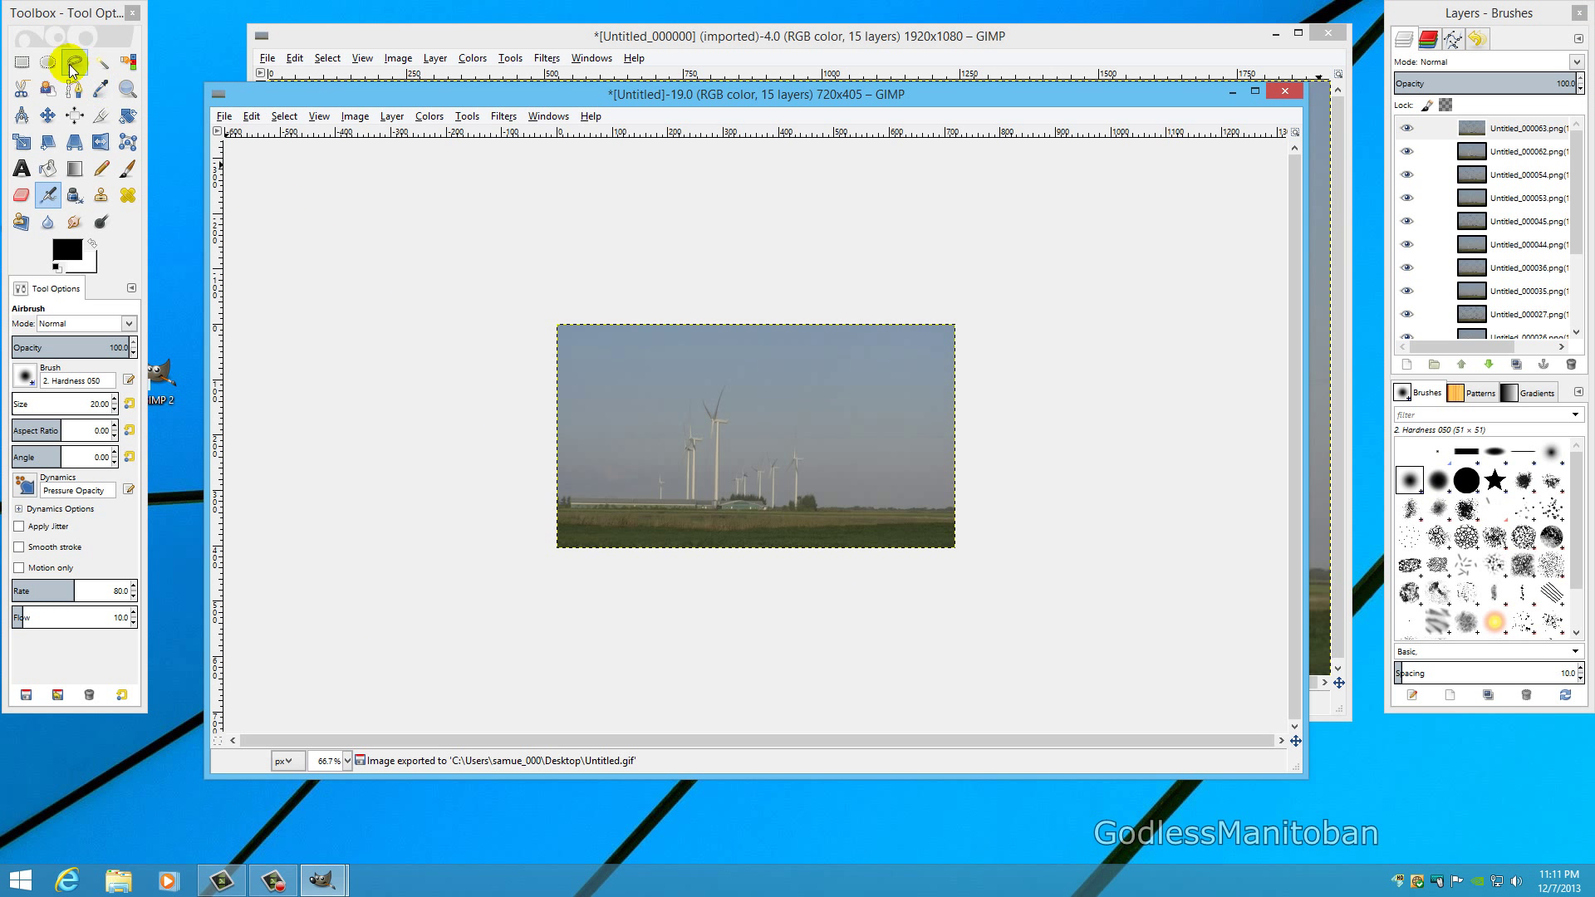
Move the Untitled GIF icon lower on the desktop and open it in Internet Explorer.
left_click_drag(63, 12, 208, 17)
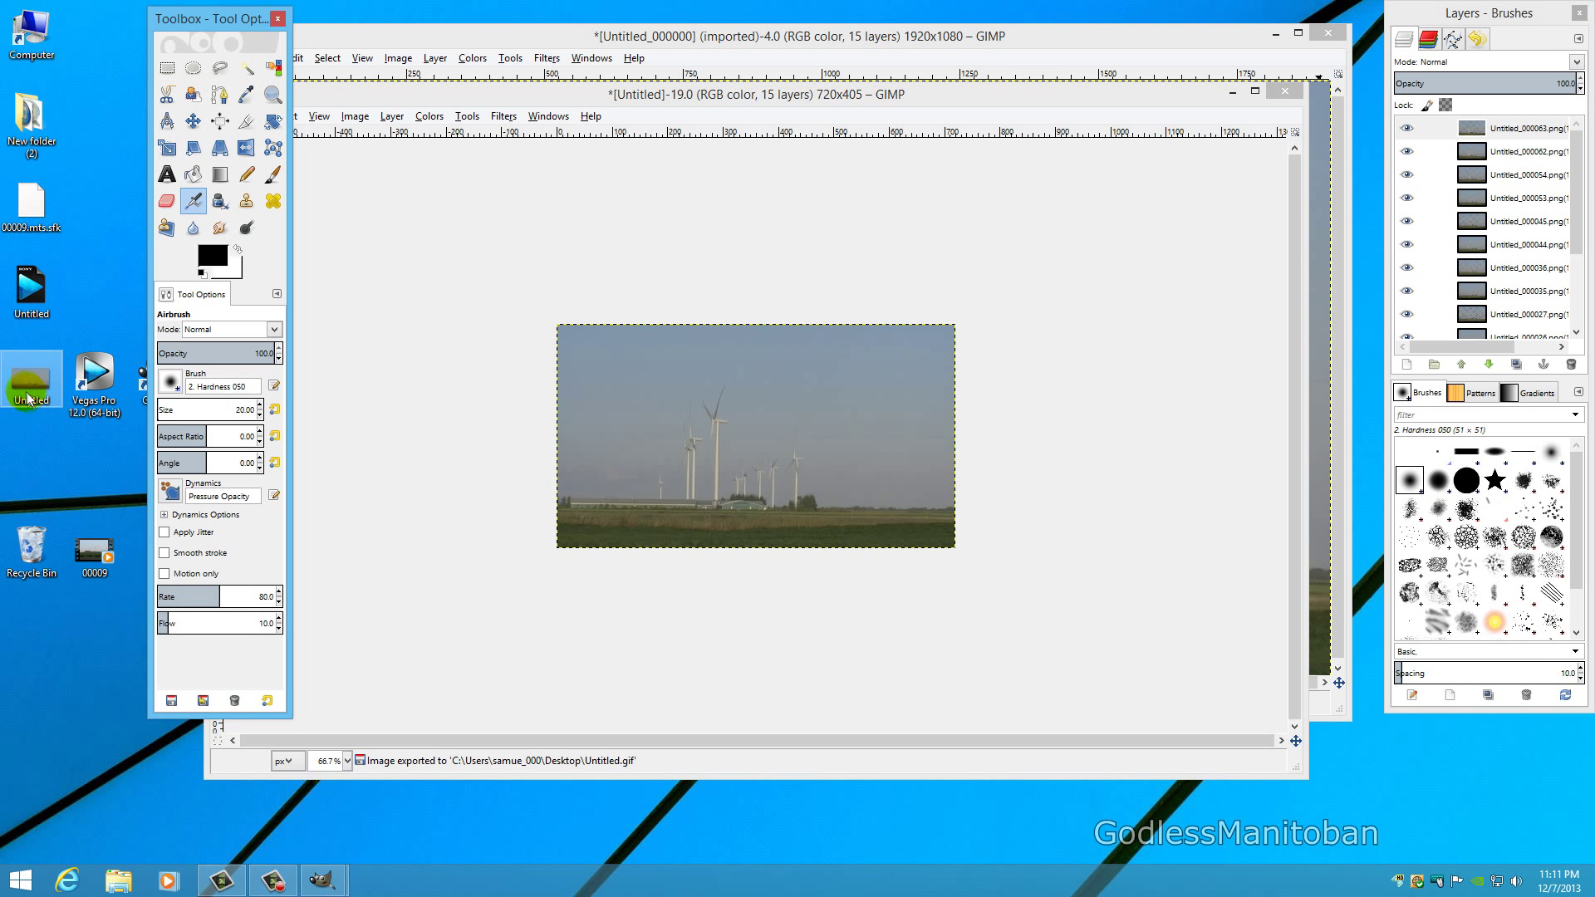
left_click_drag(32, 382, 78, 663)
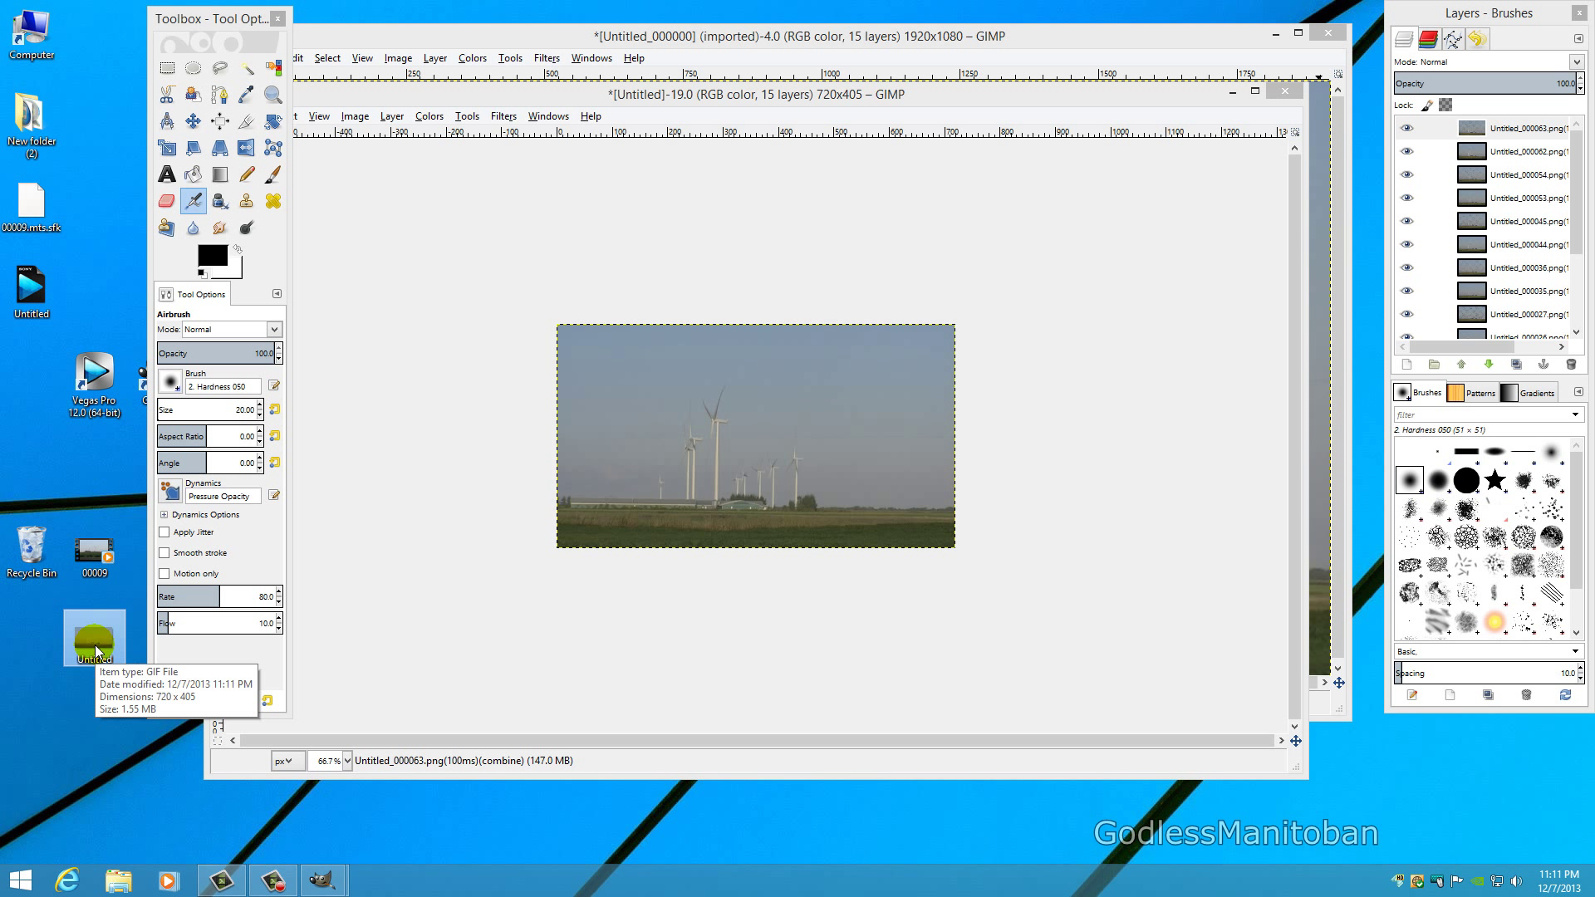
right_click(95, 645)
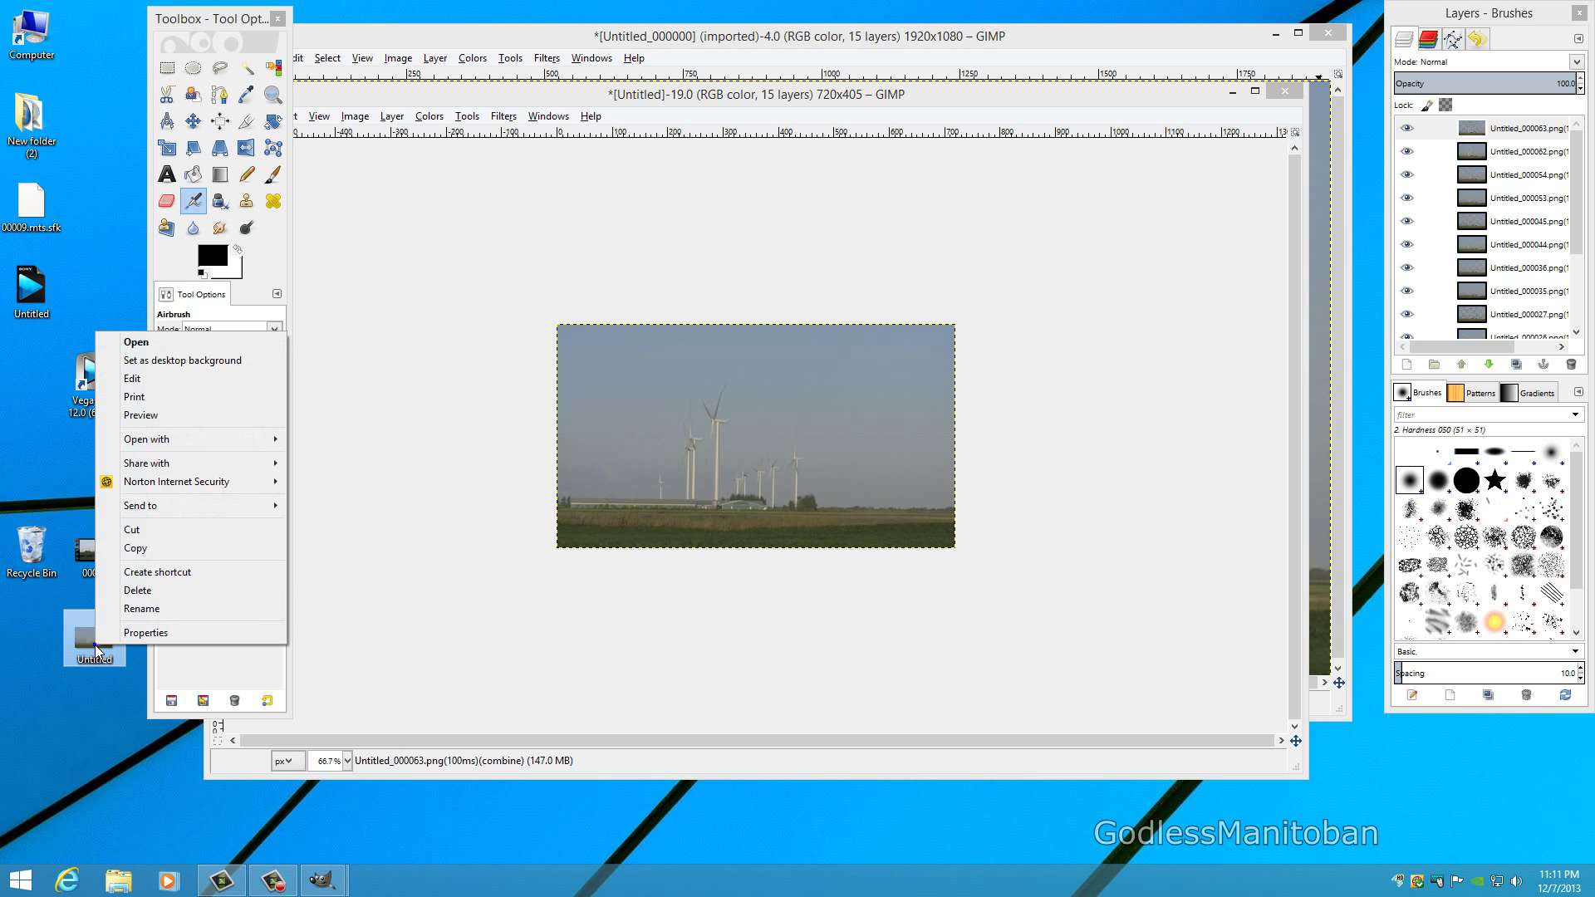
mouse_move(232, 447)
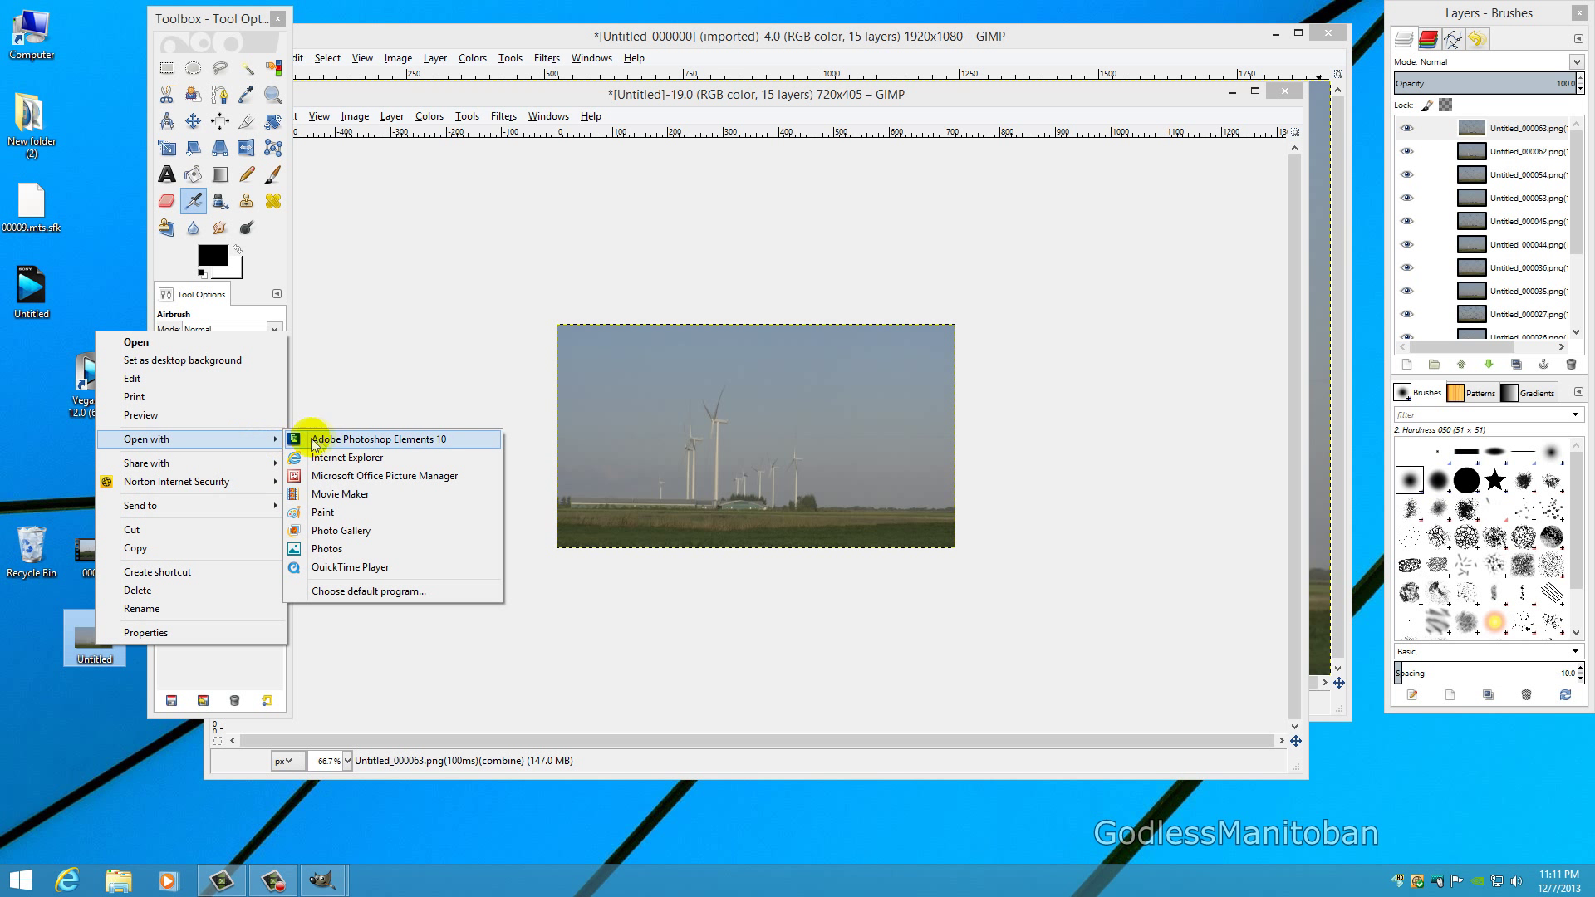
left_click(382, 450)
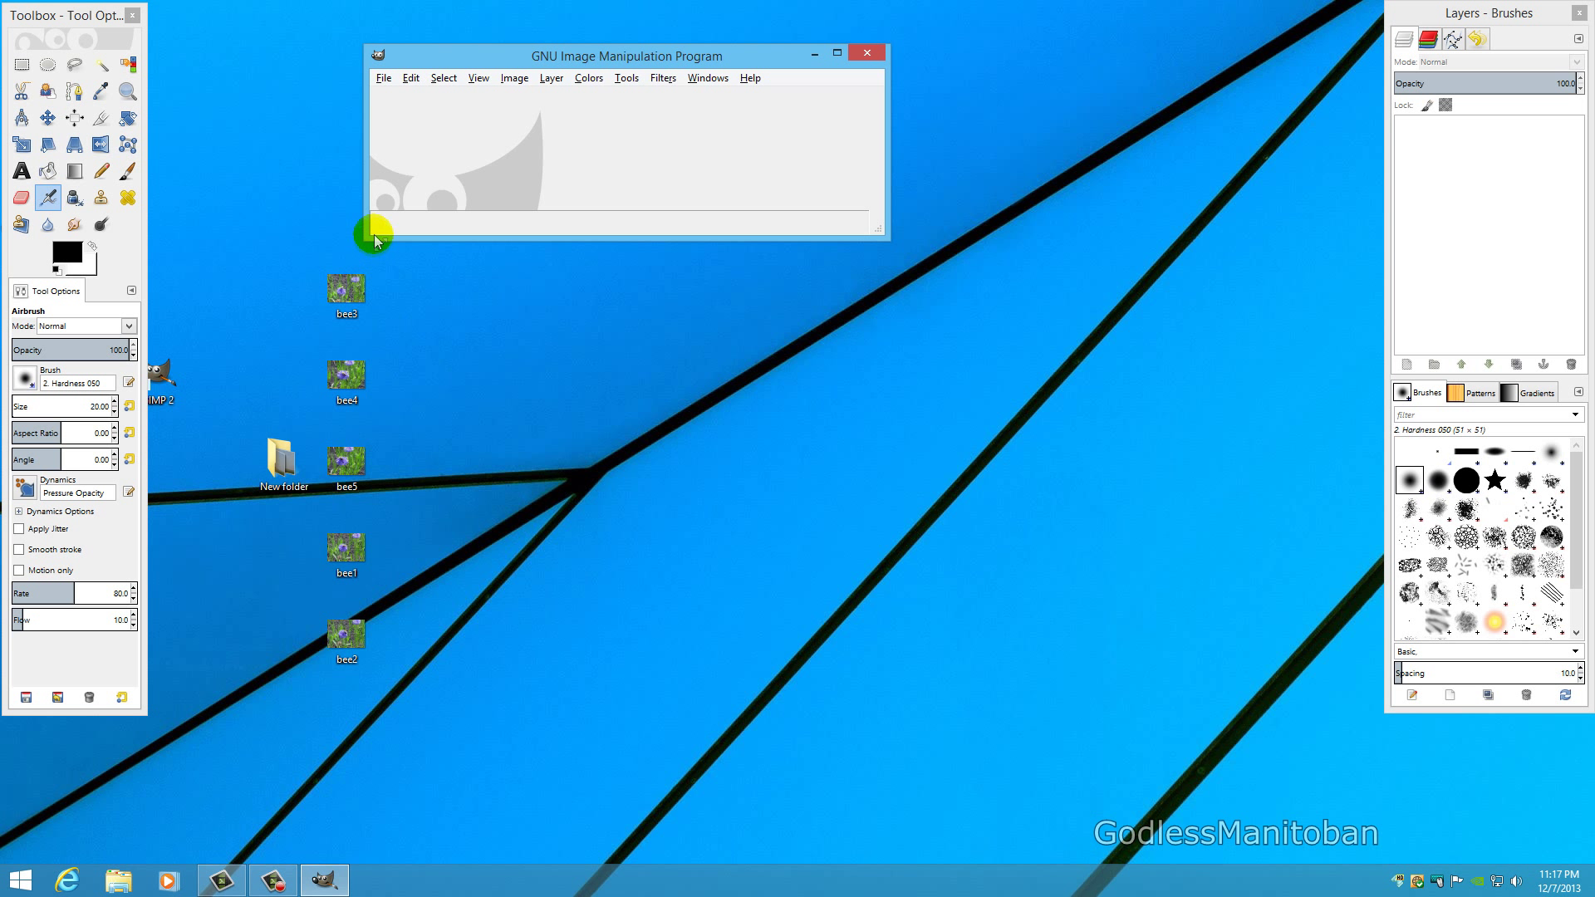
Open bee1.jpg through bee5.jpg as layers of one 3264x2448 image.
left_click(385, 78)
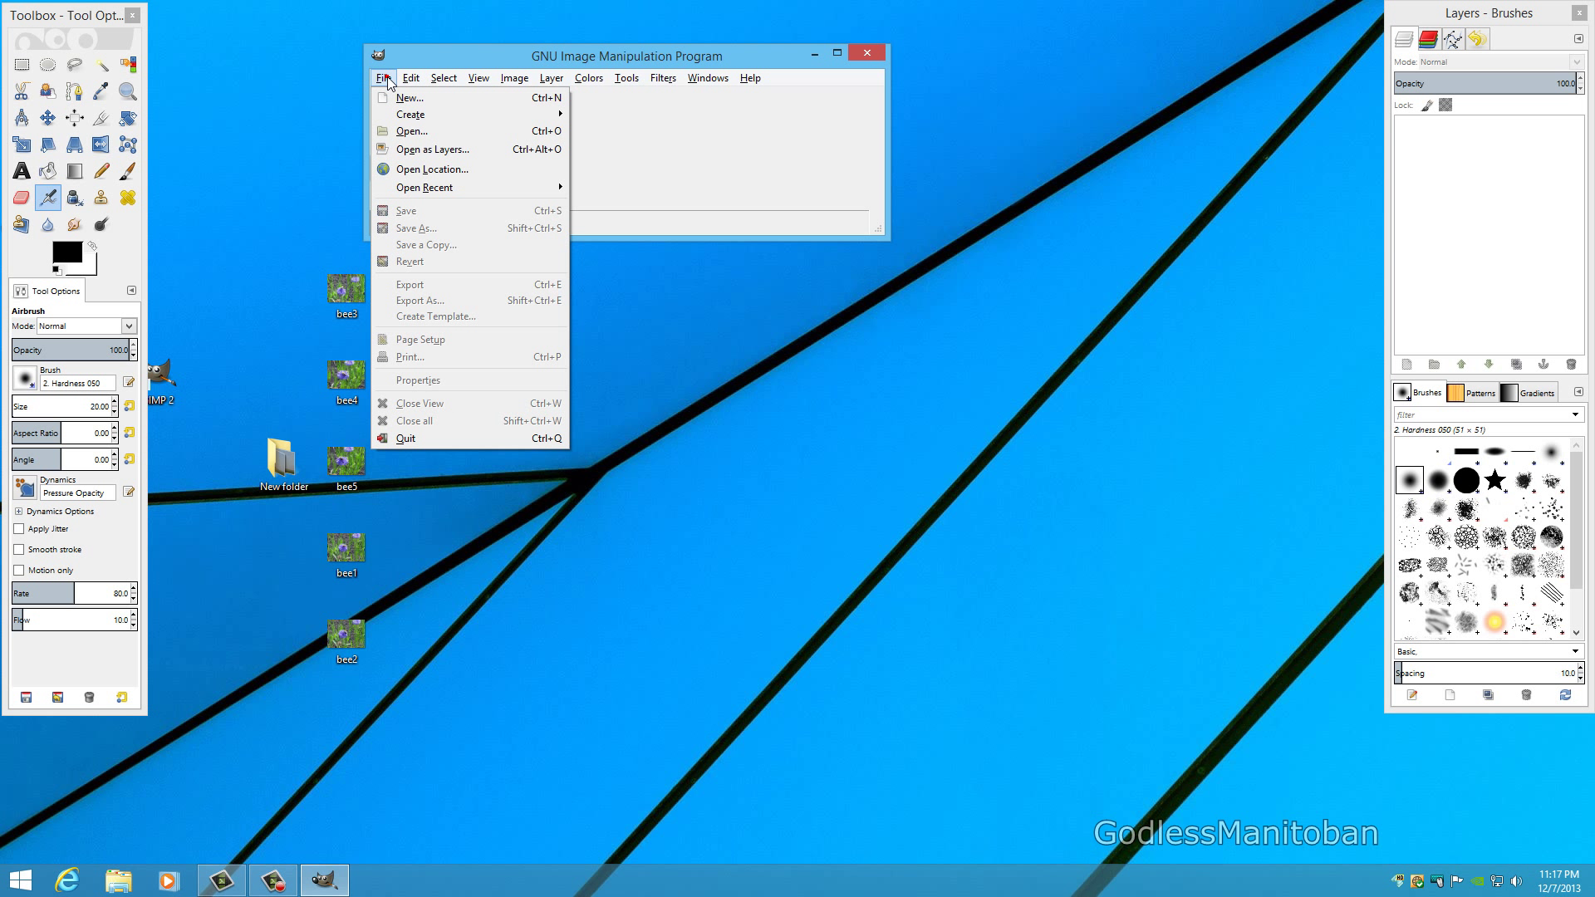
left_click(425, 155)
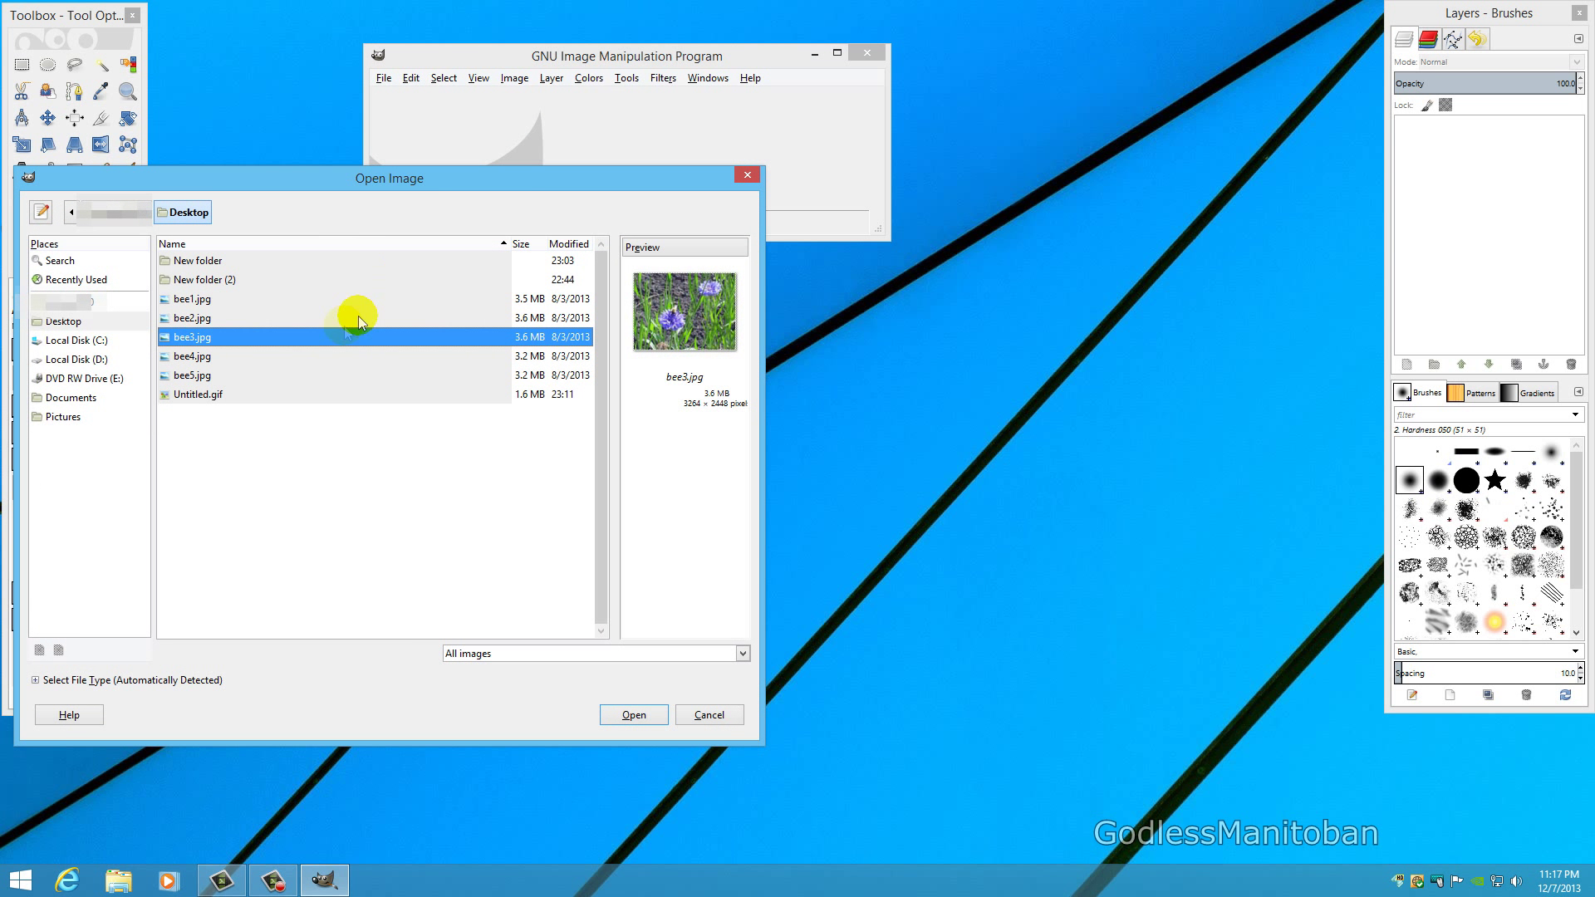
left_click(233, 300)
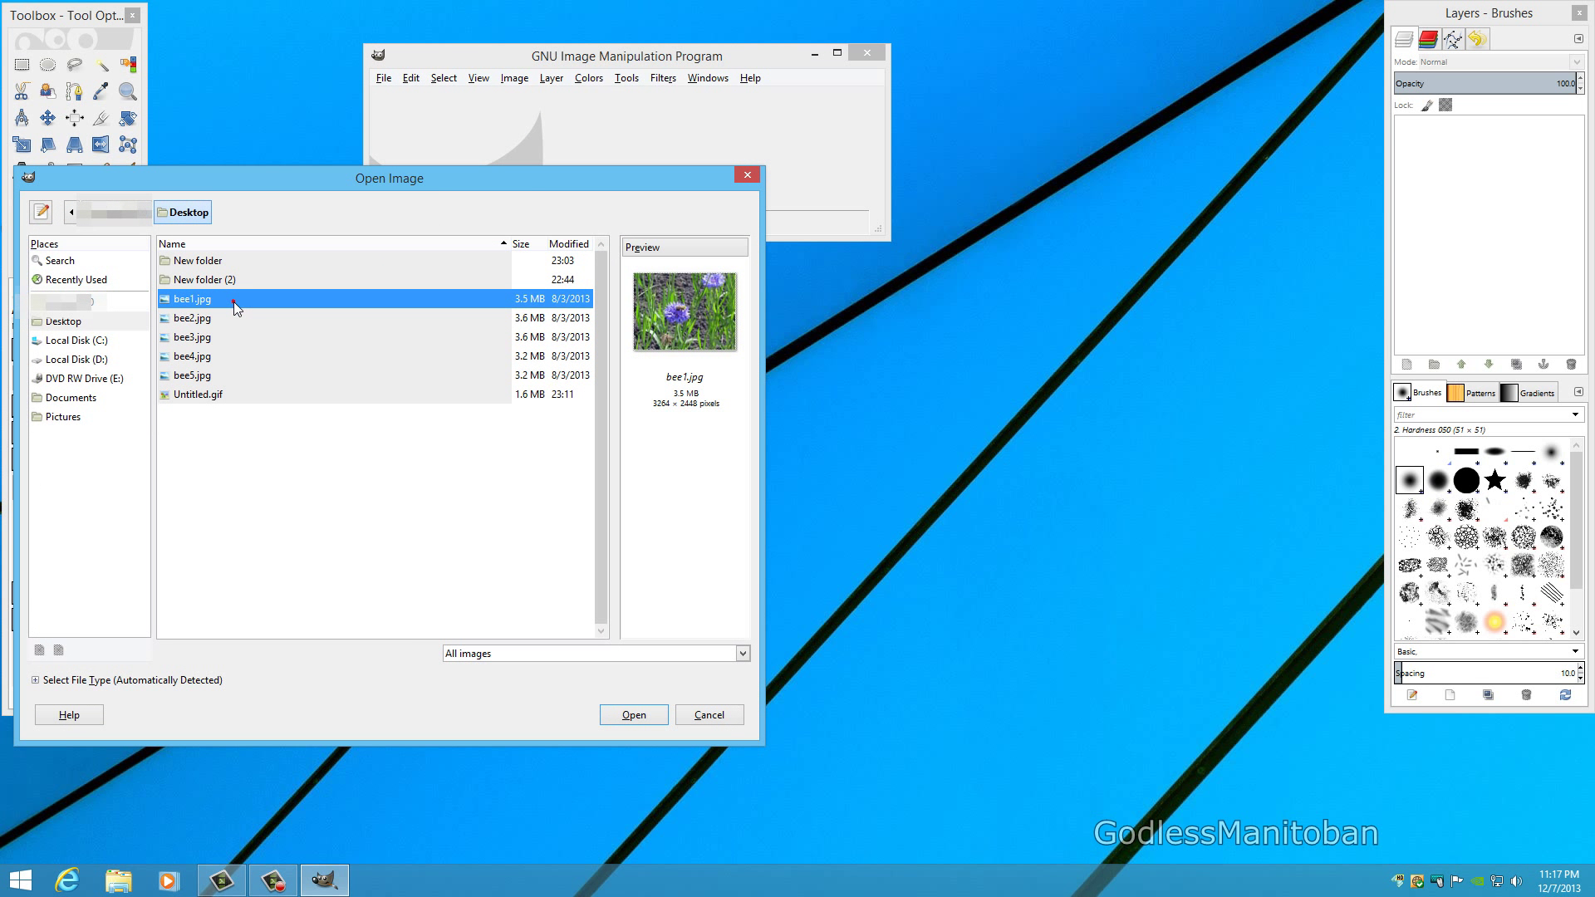
key("shift+Down")
key("shift+Down")
key("shift+Down")
key("shift+Down")
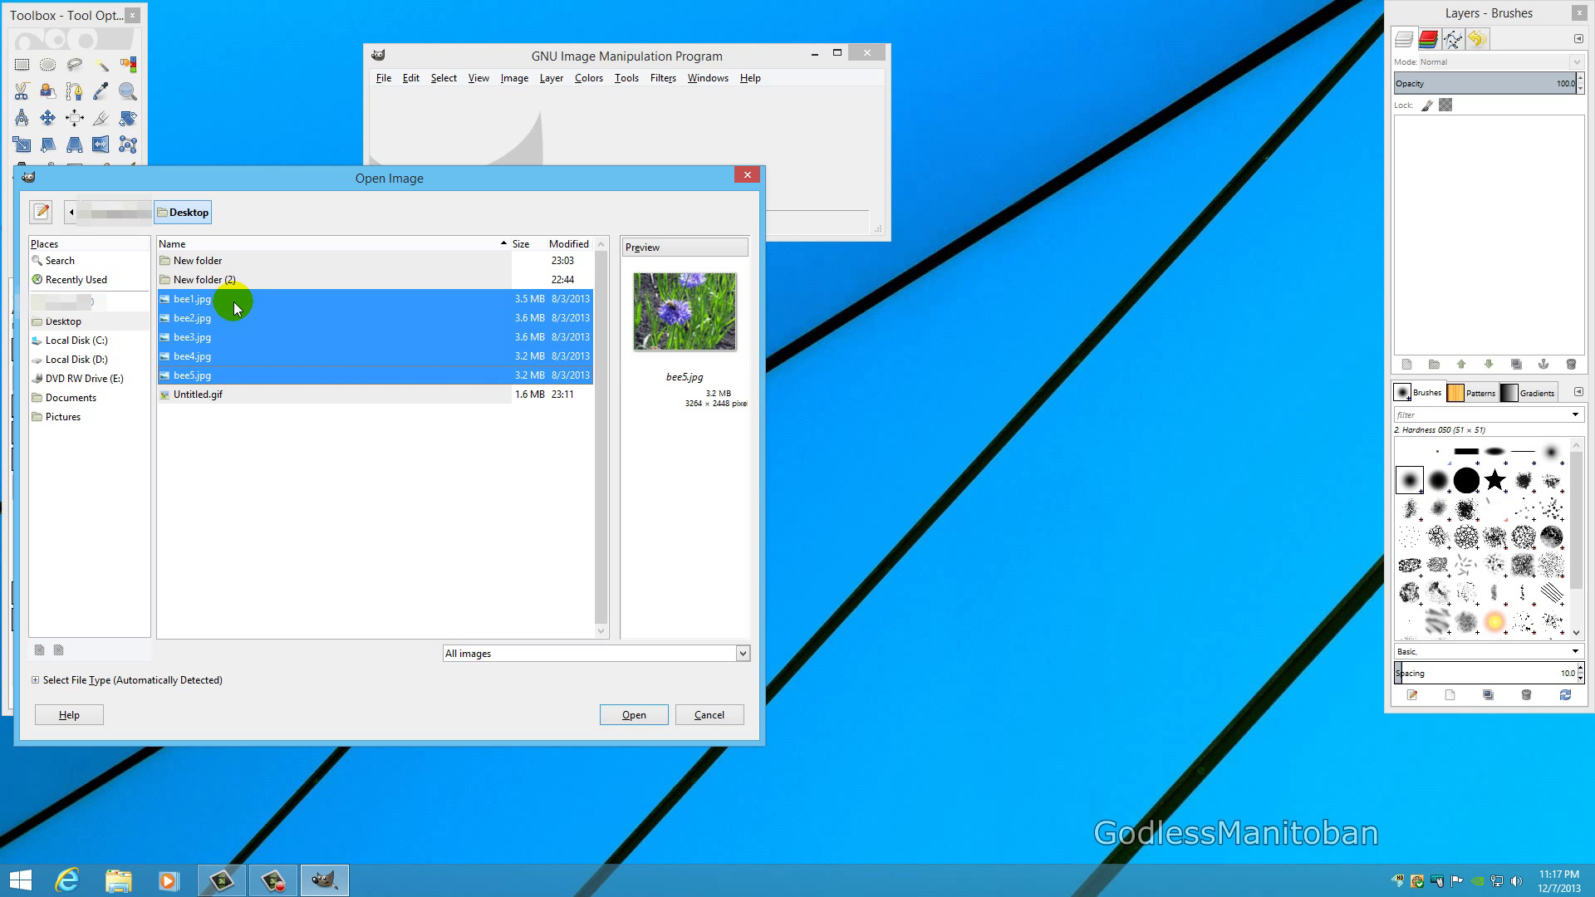
left_click(647, 719)
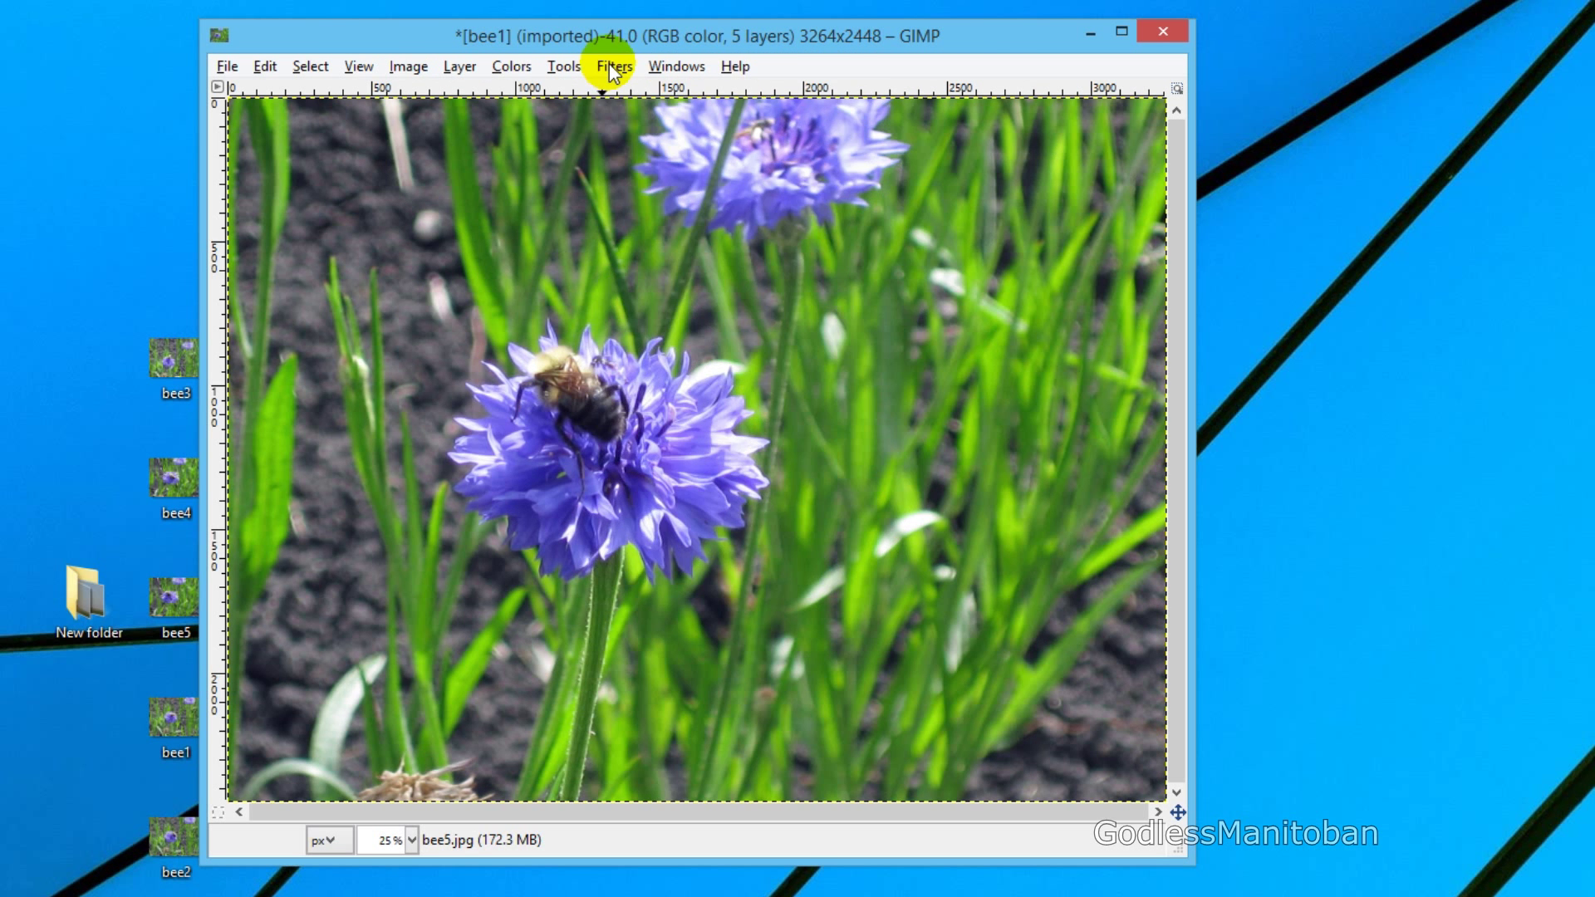
Apply Filters > Animation > Optimize (for GIF), producing a new 5-layer bee image.
left_click(663, 78)
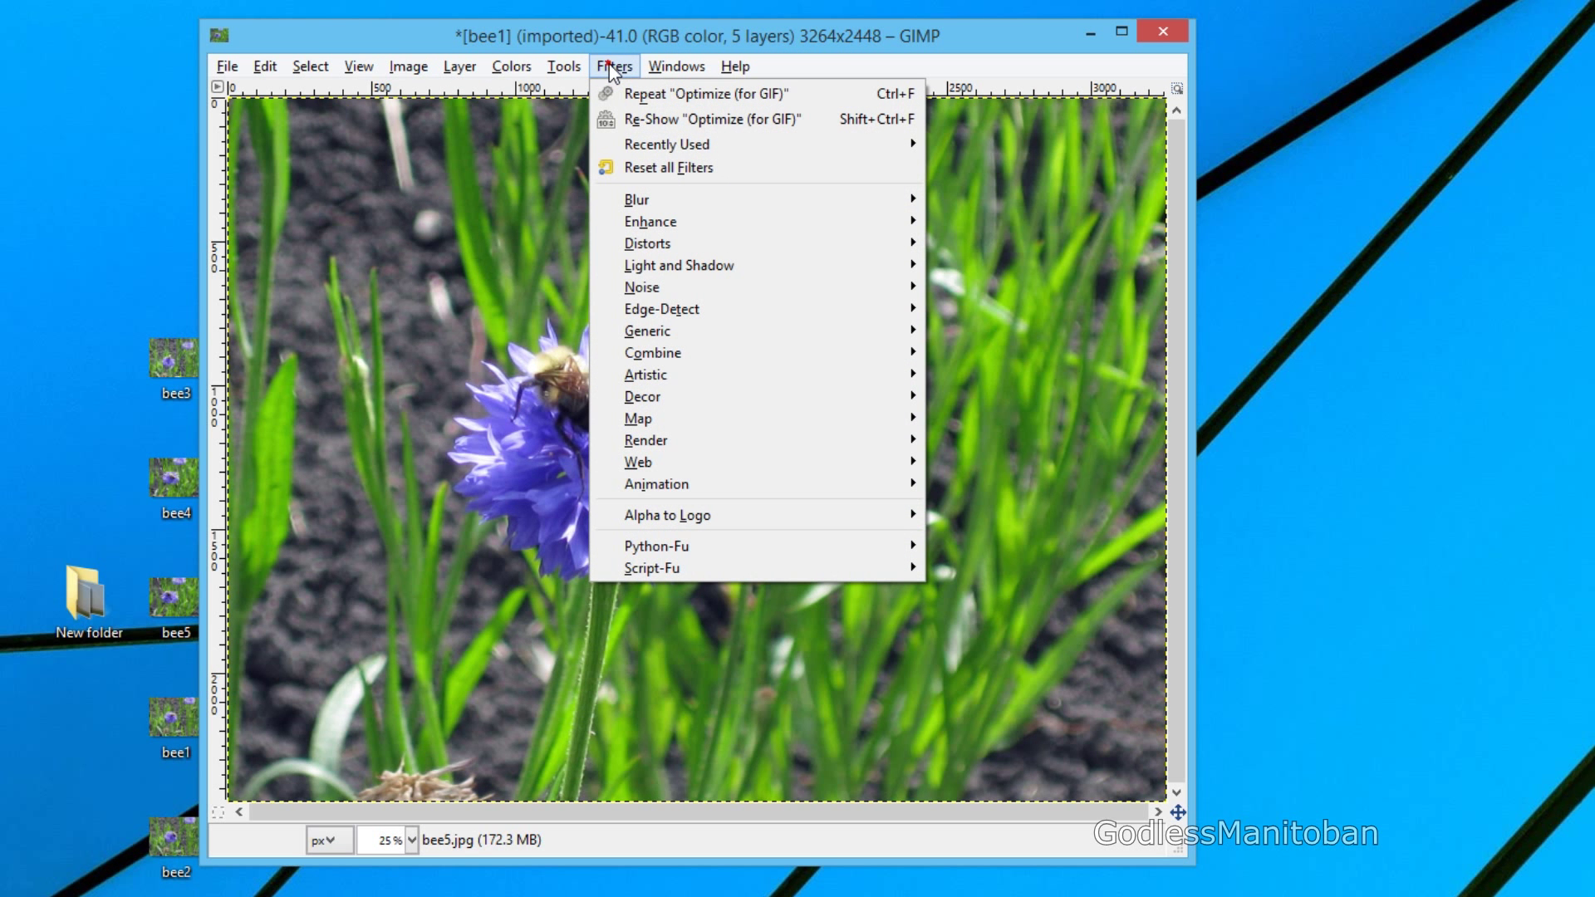
mouse_move(800, 484)
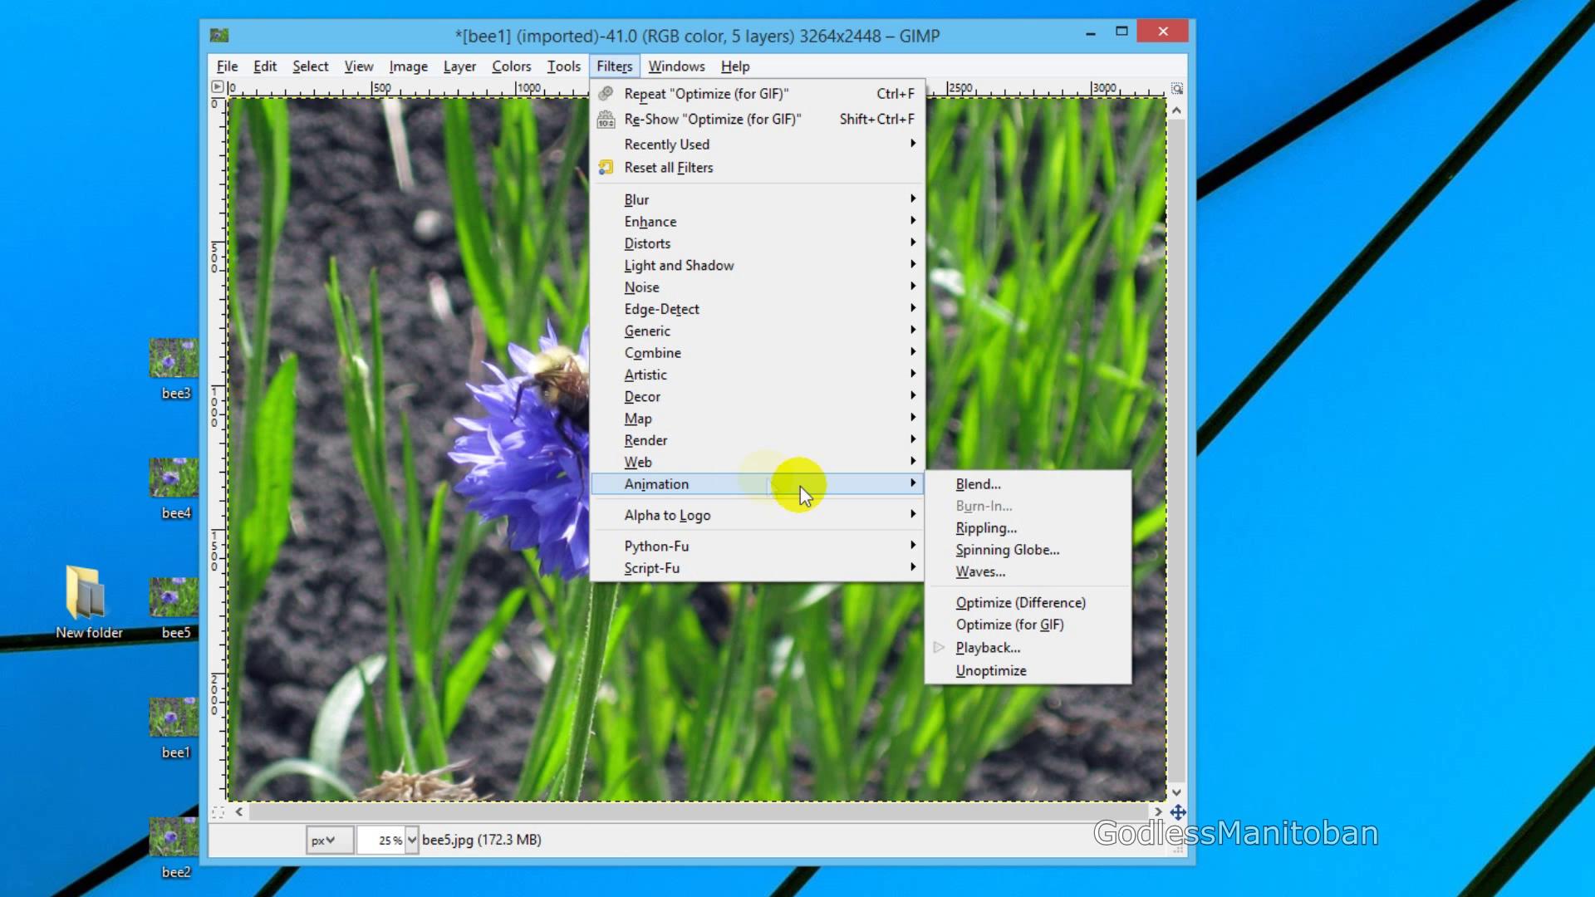
left_click(1031, 623)
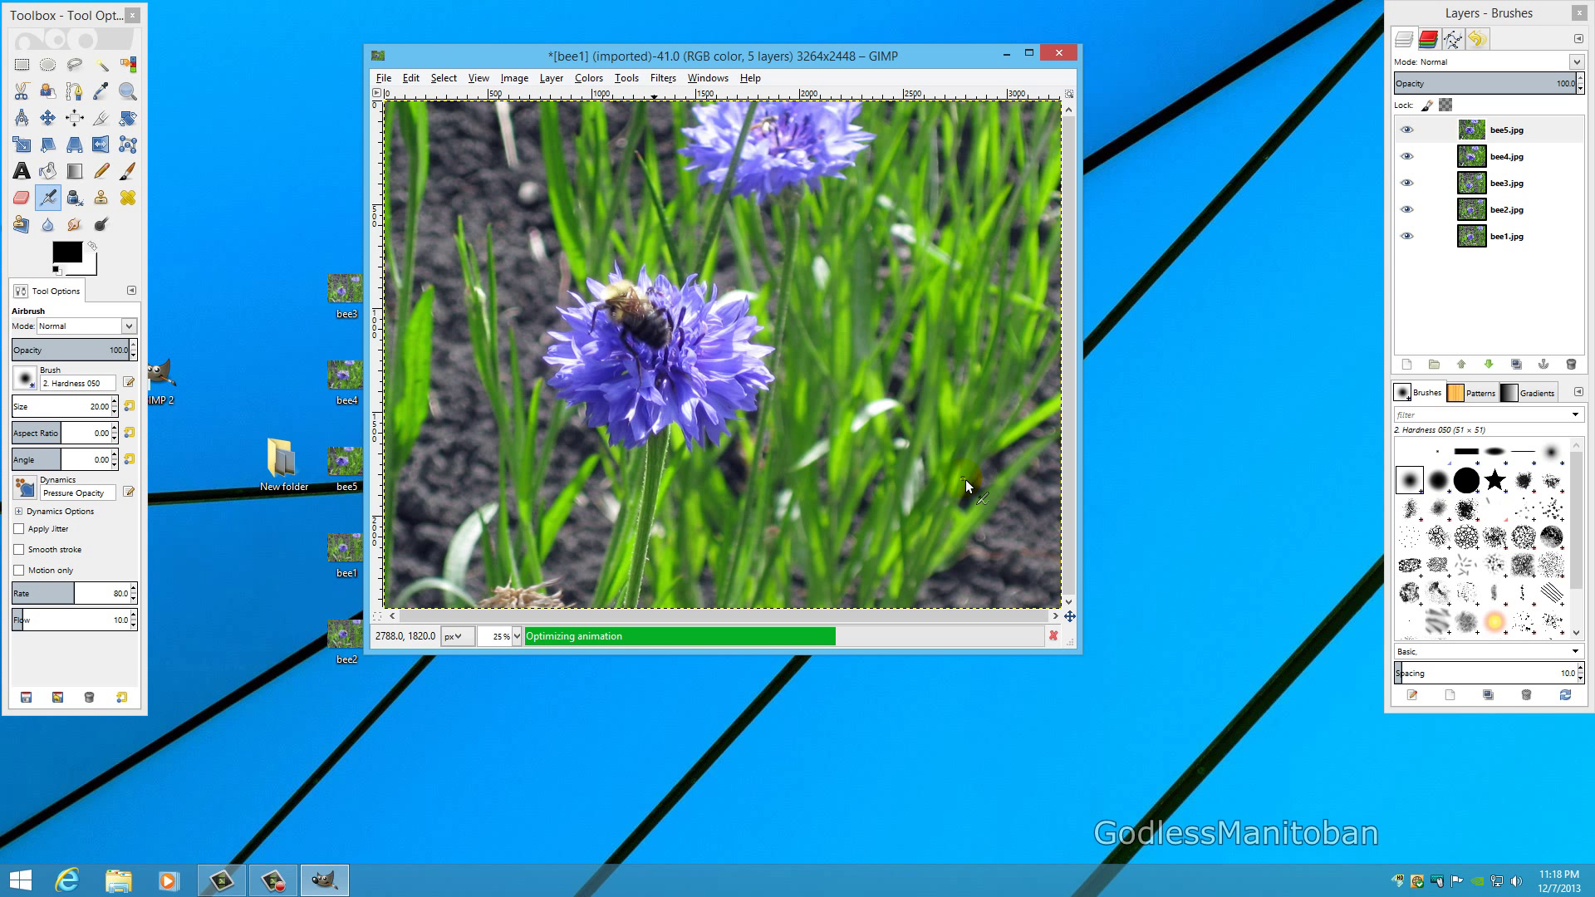
left_click(560, 725)
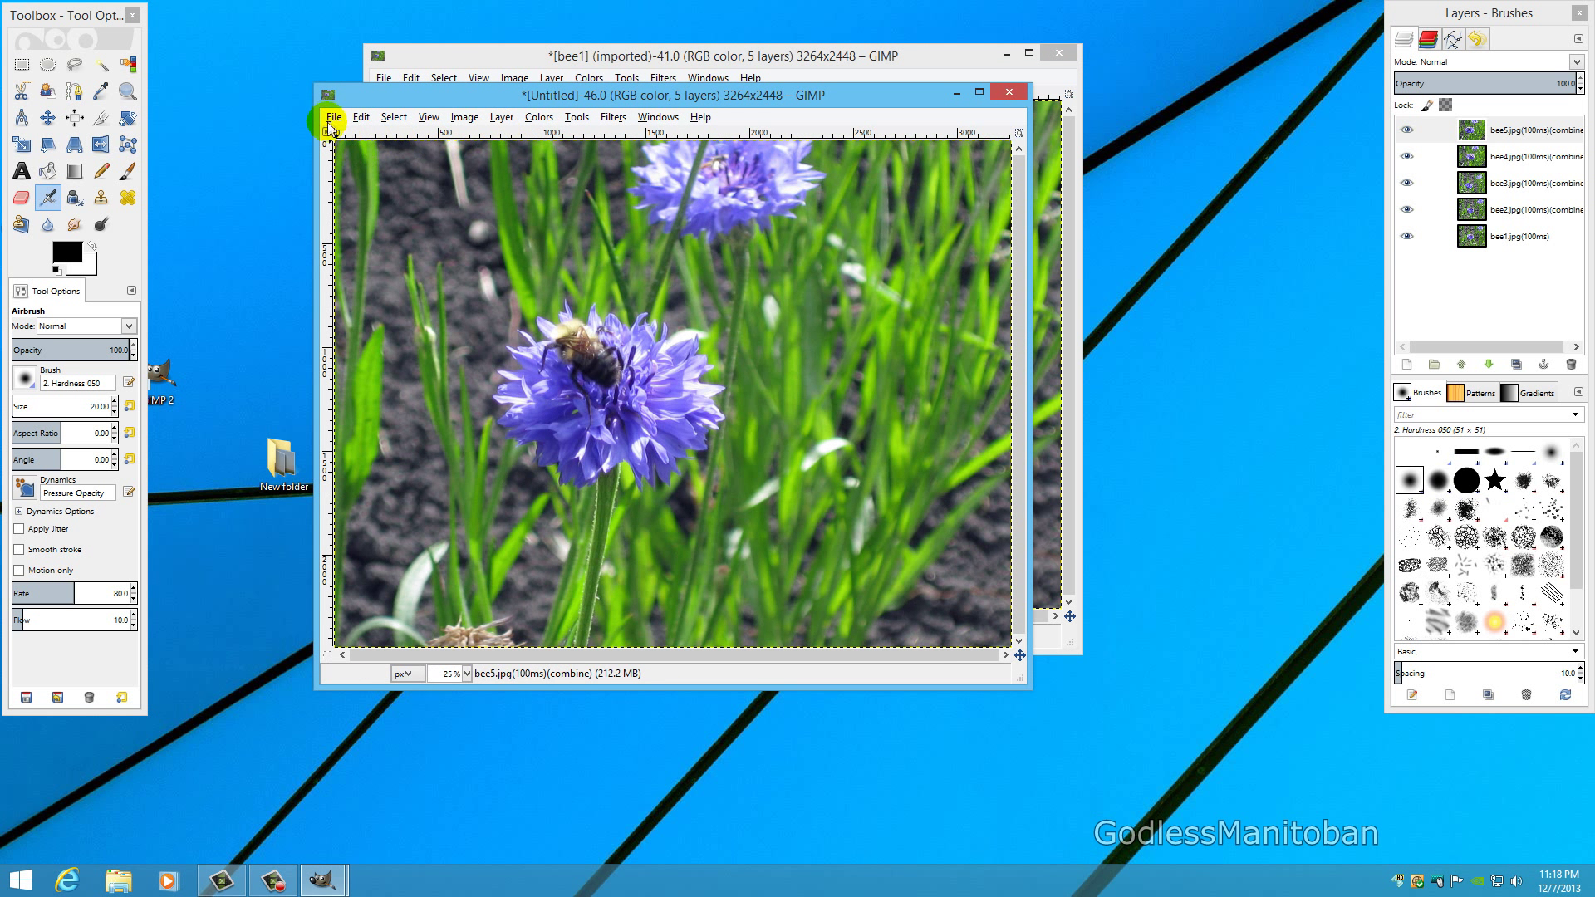
Export the optimized bee animation to the Desktop as Untitled2.gif, looping forever at 100 ms per frame.
left_click(333, 117)
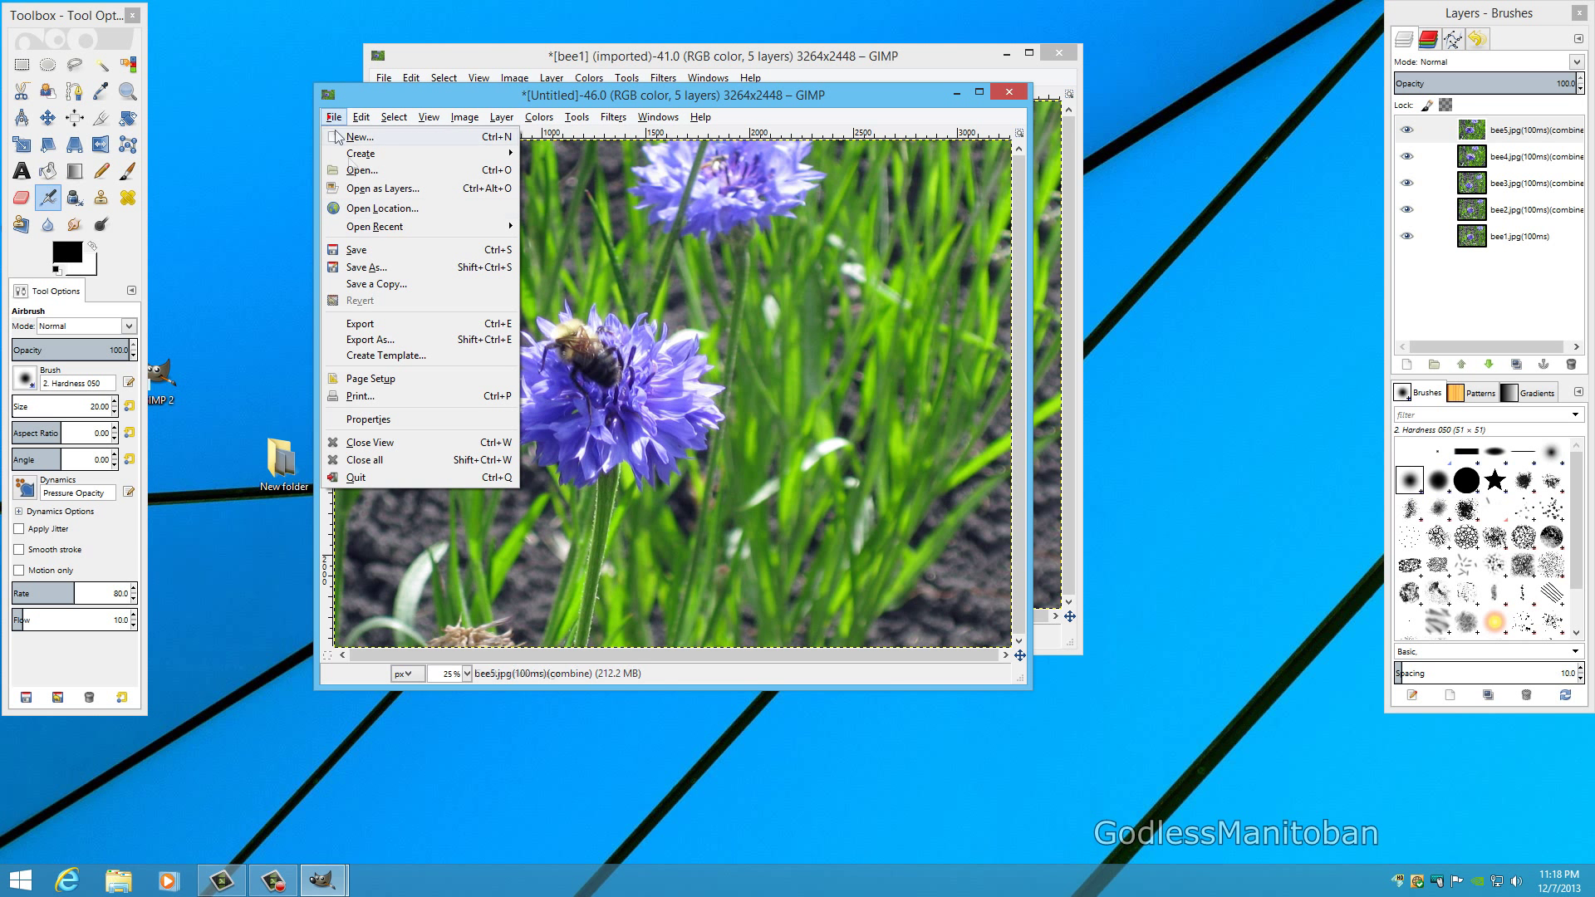
left_click(403, 326)
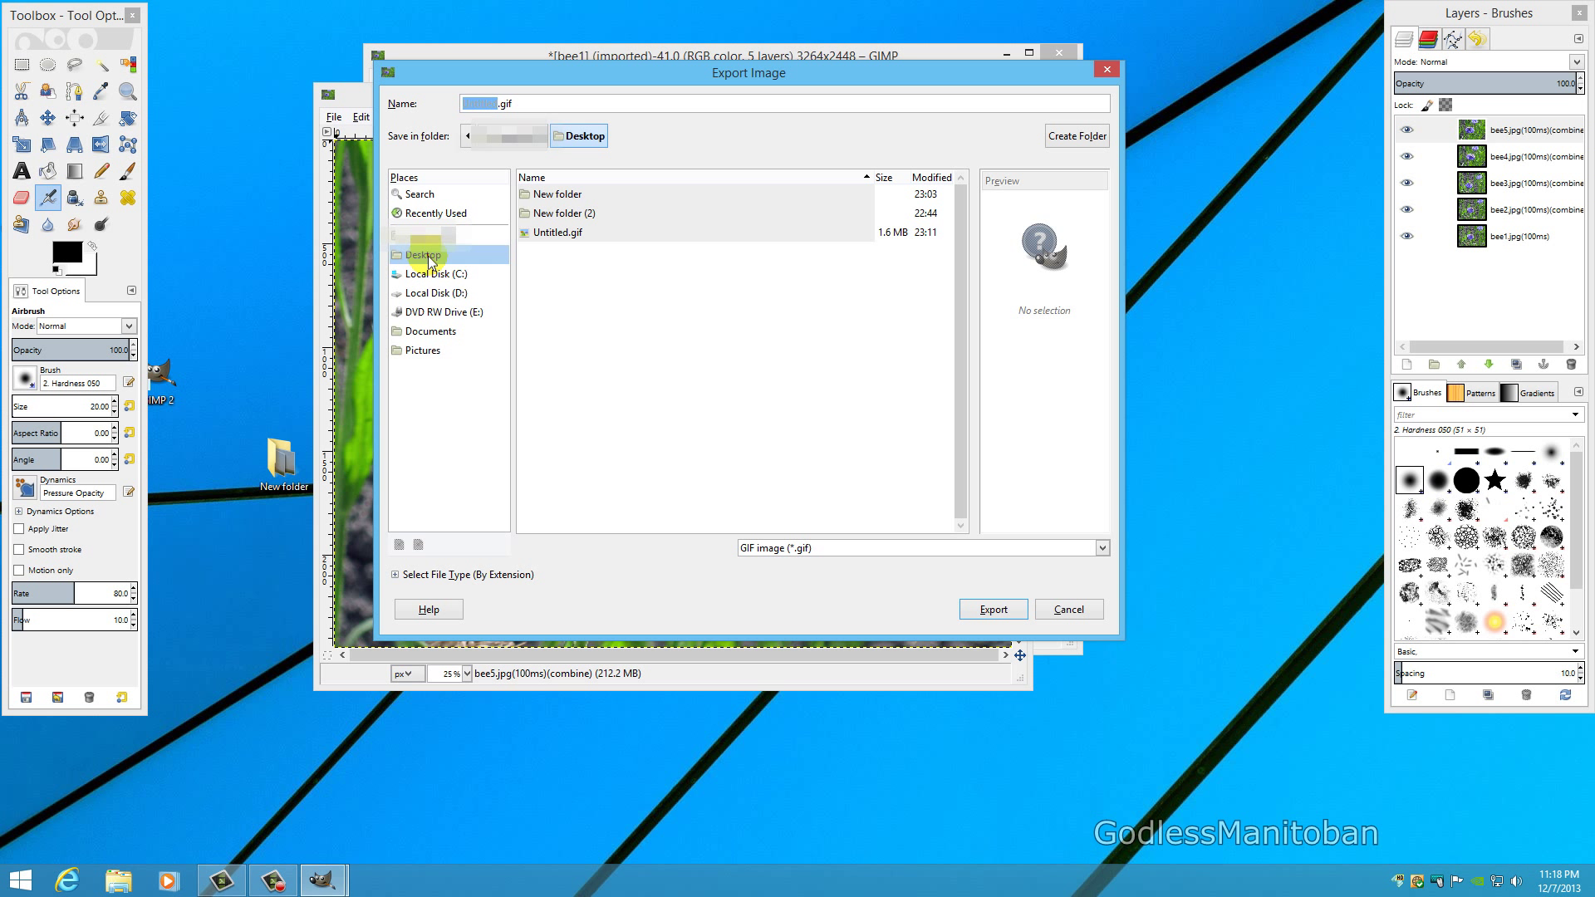
left_click(428, 258)
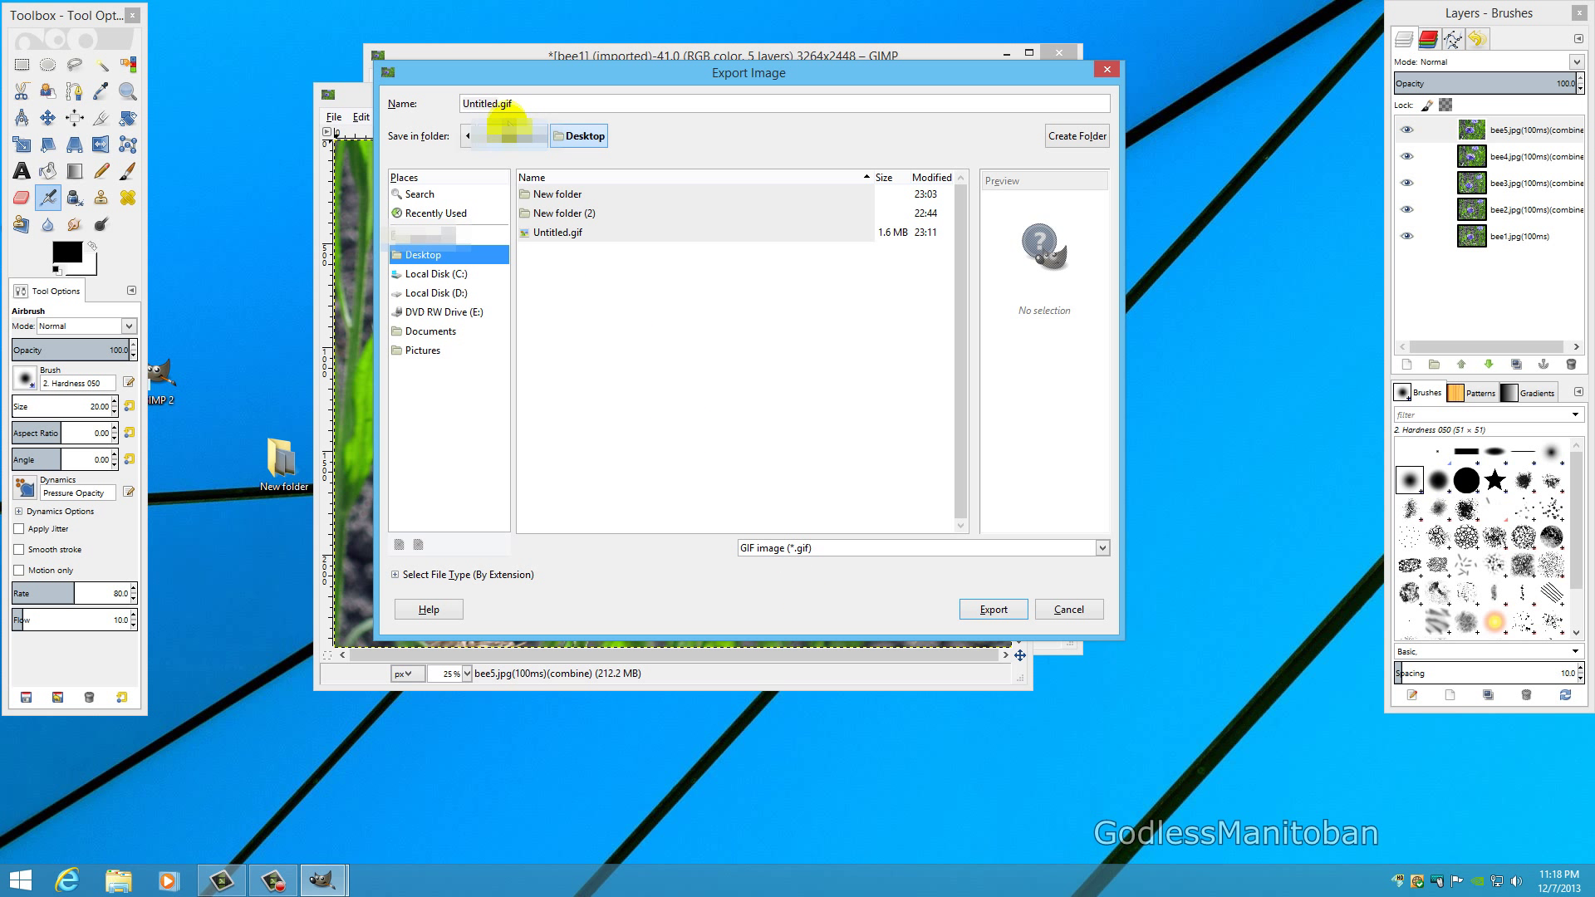
left_click(500, 104)
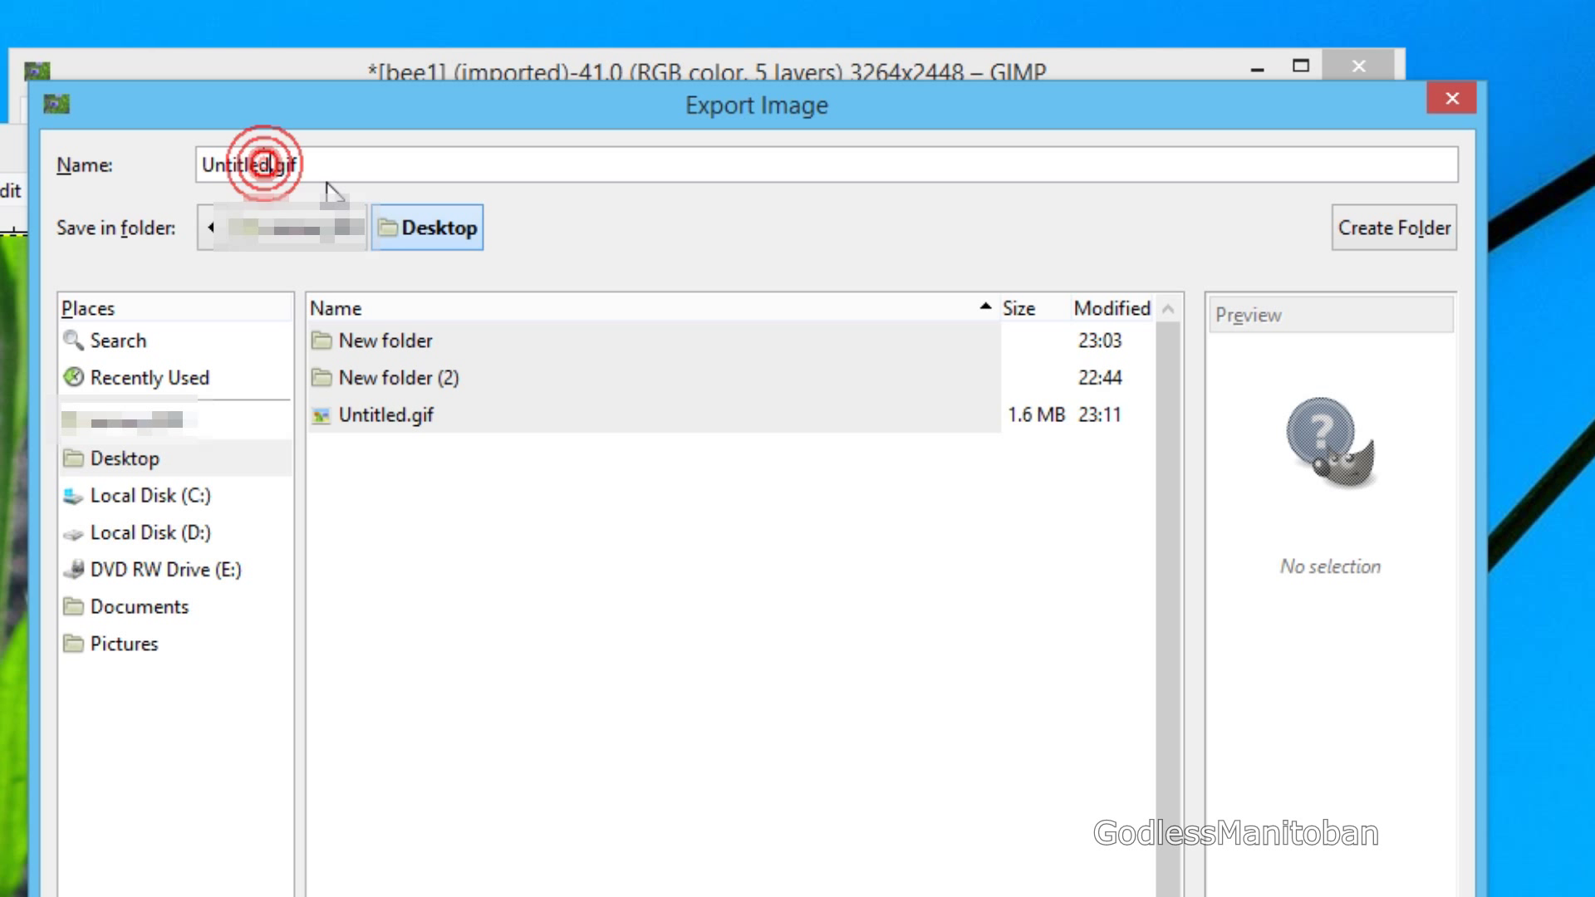
type("2")
left_click(646, 77)
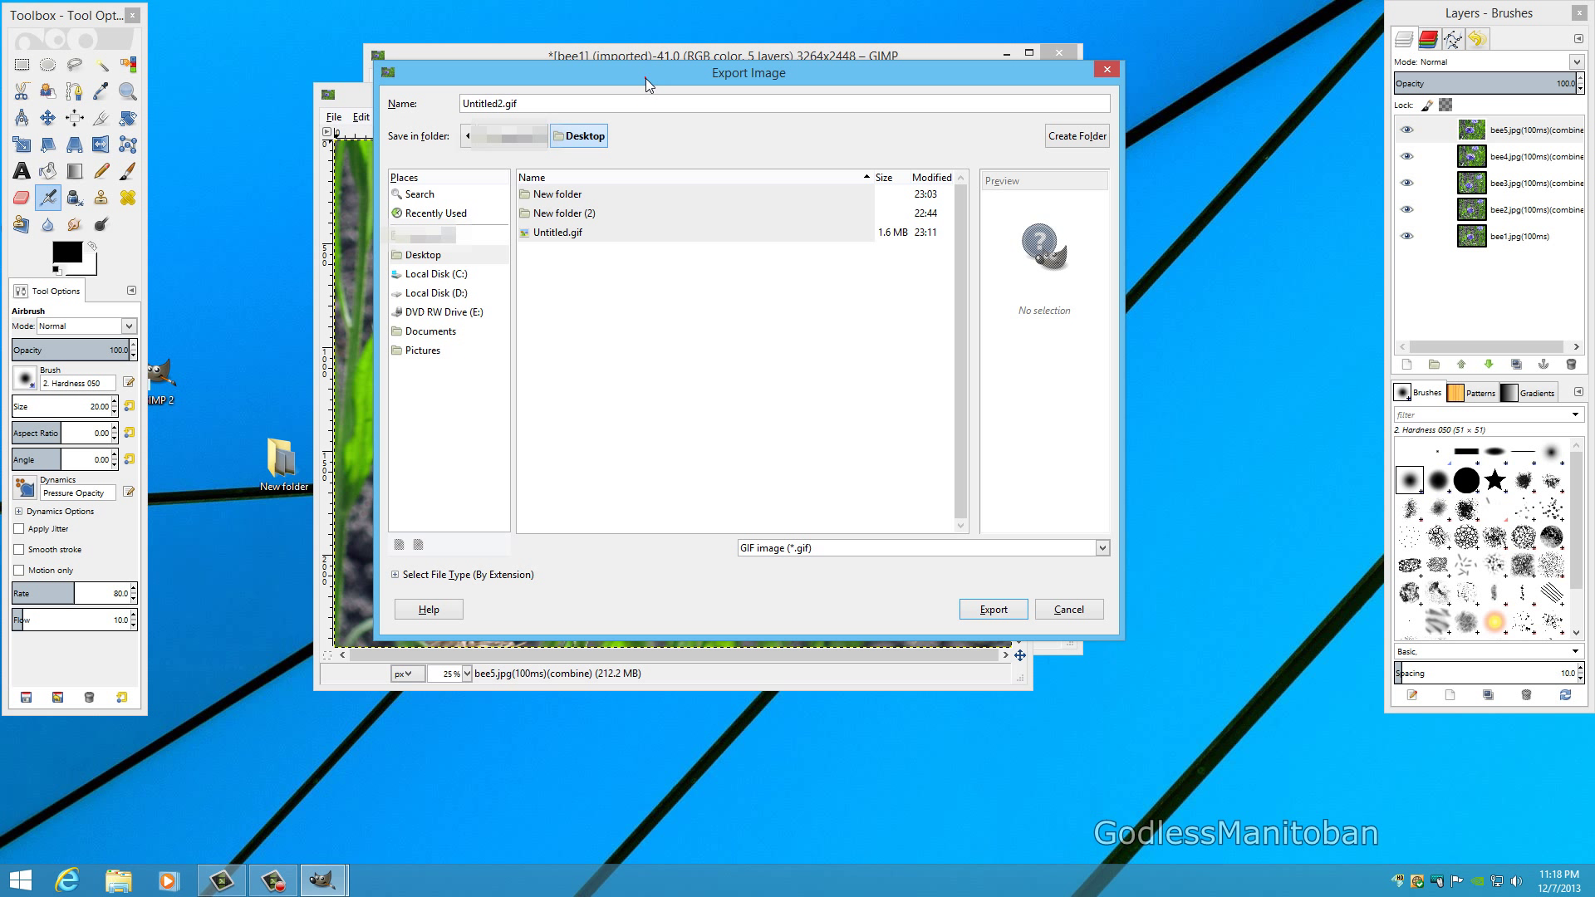
left_click(995, 611)
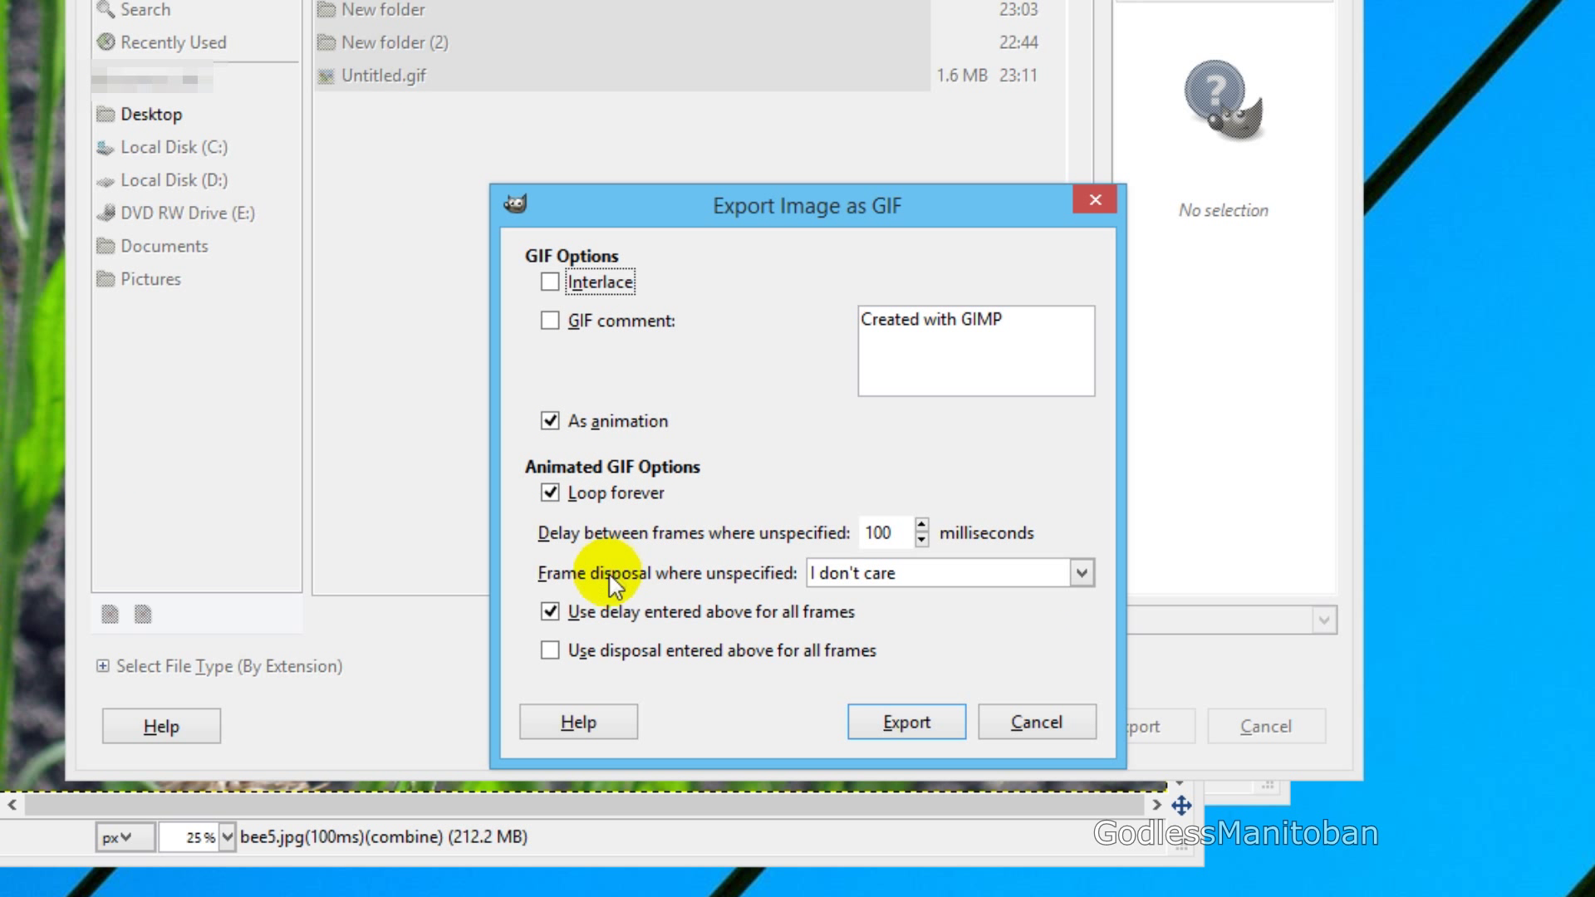
left_click(910, 721)
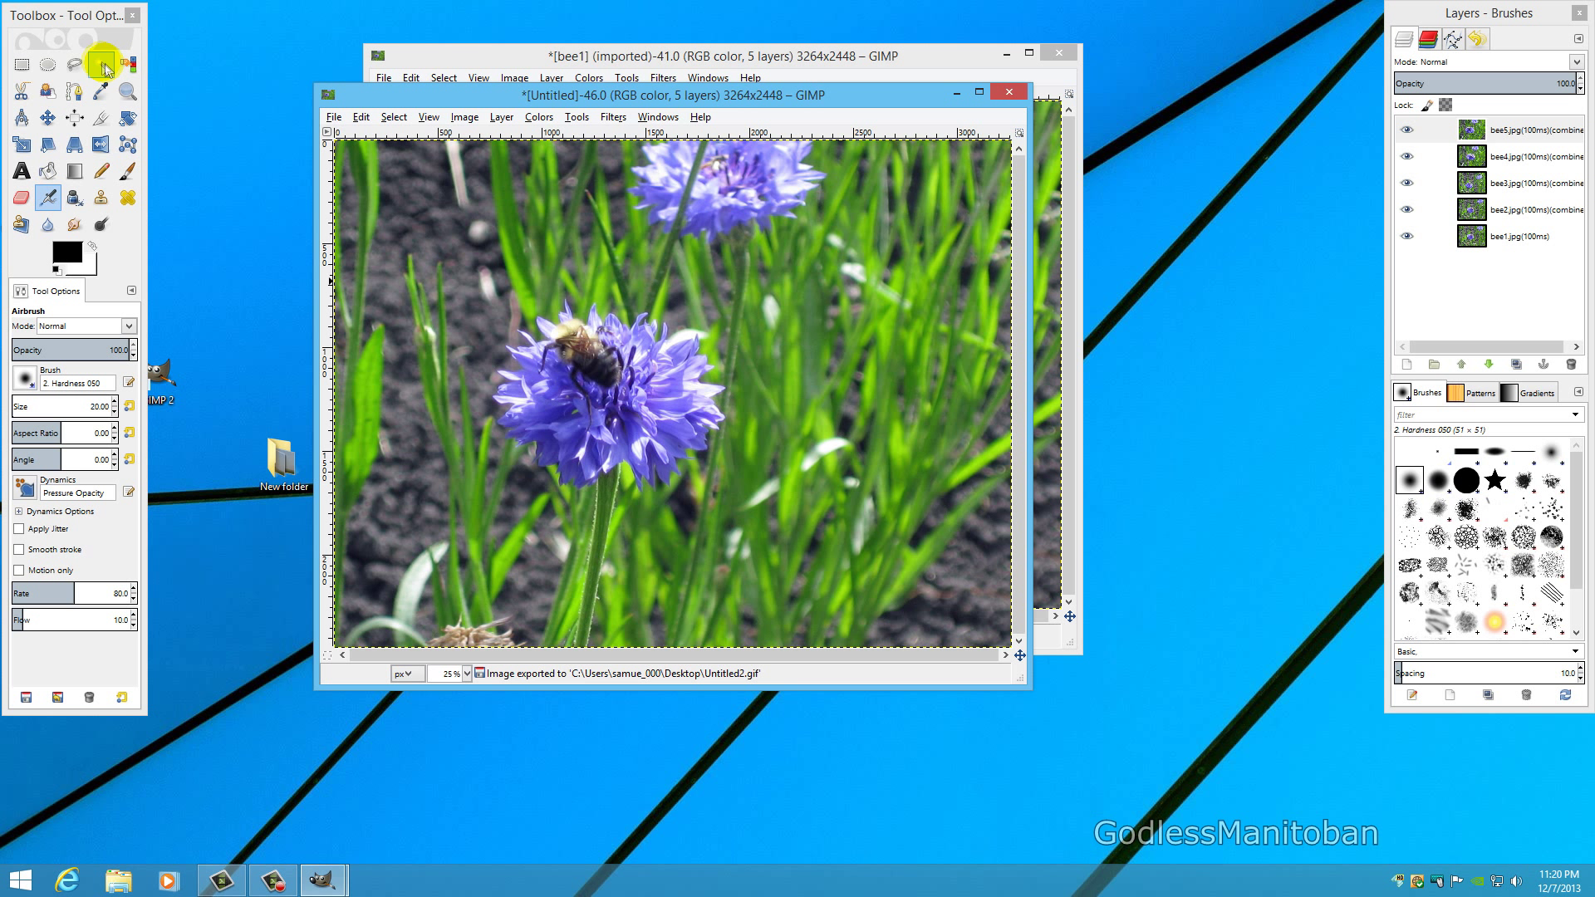
Move the Untitled2 icon lower on the desktop and preview it in Internet Explorer.
left_click_drag(87, 20, 277, 29)
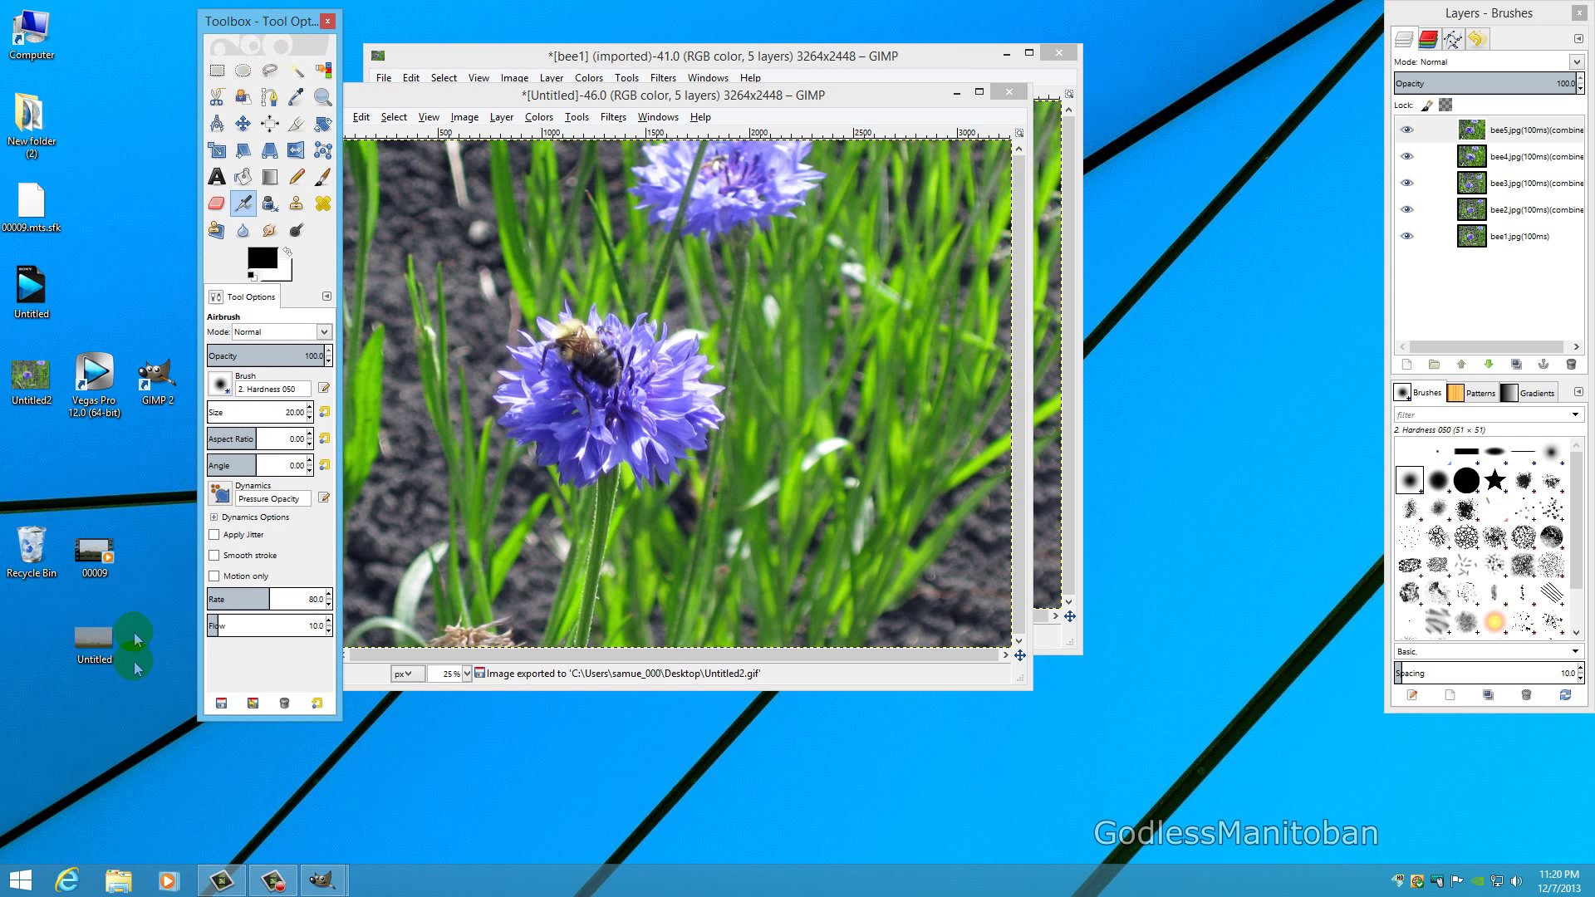
left_click_drag(32, 374, 116, 720)
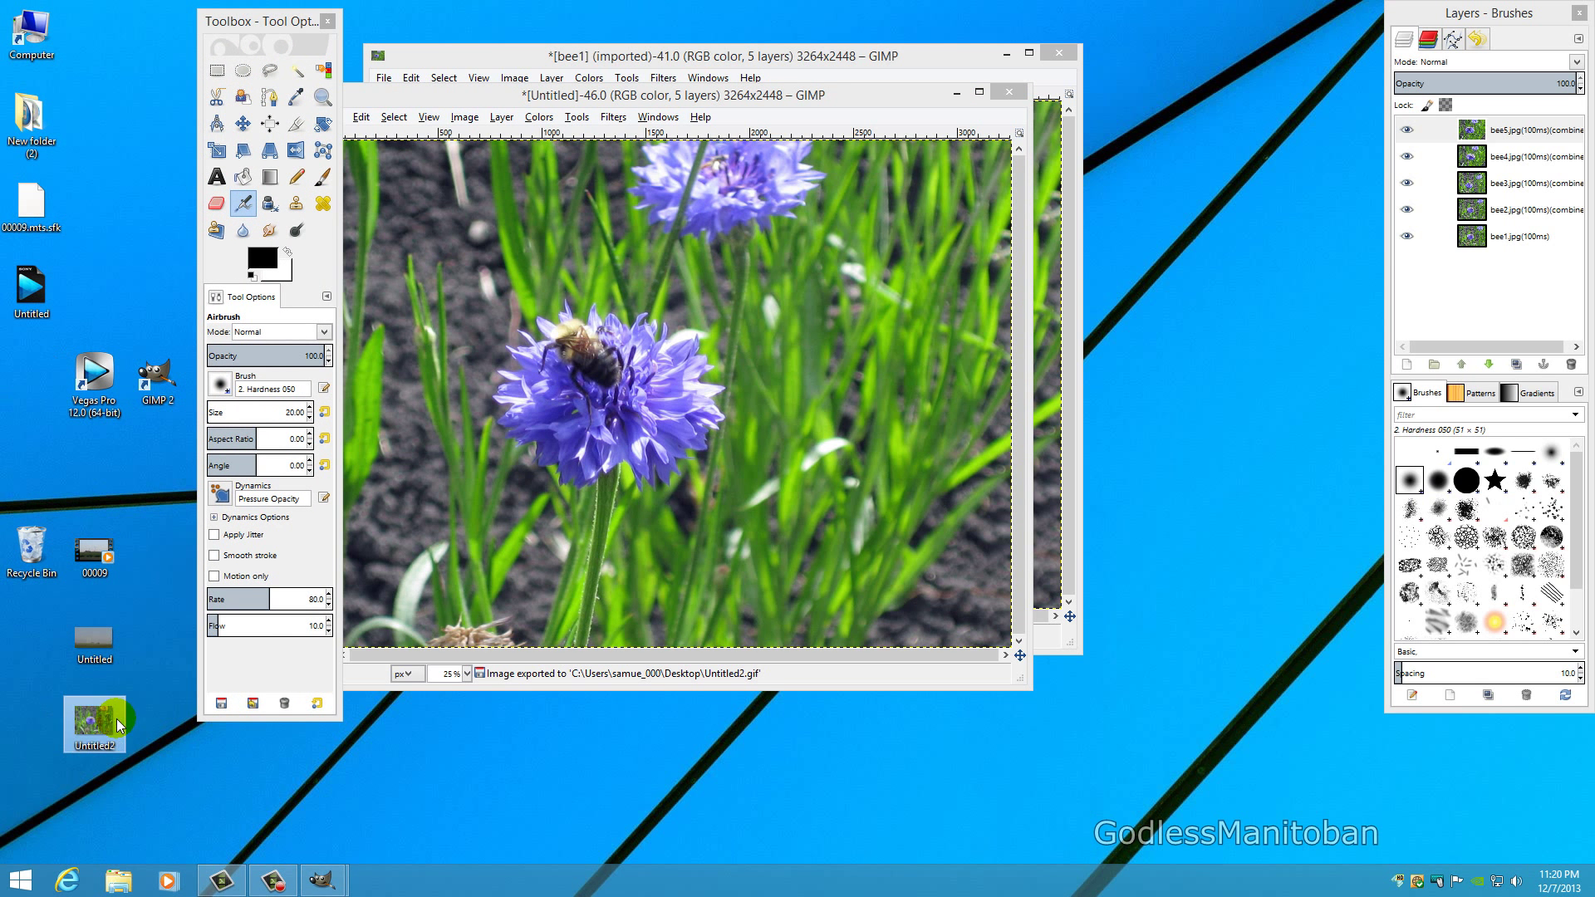
mouse_move(97, 724)
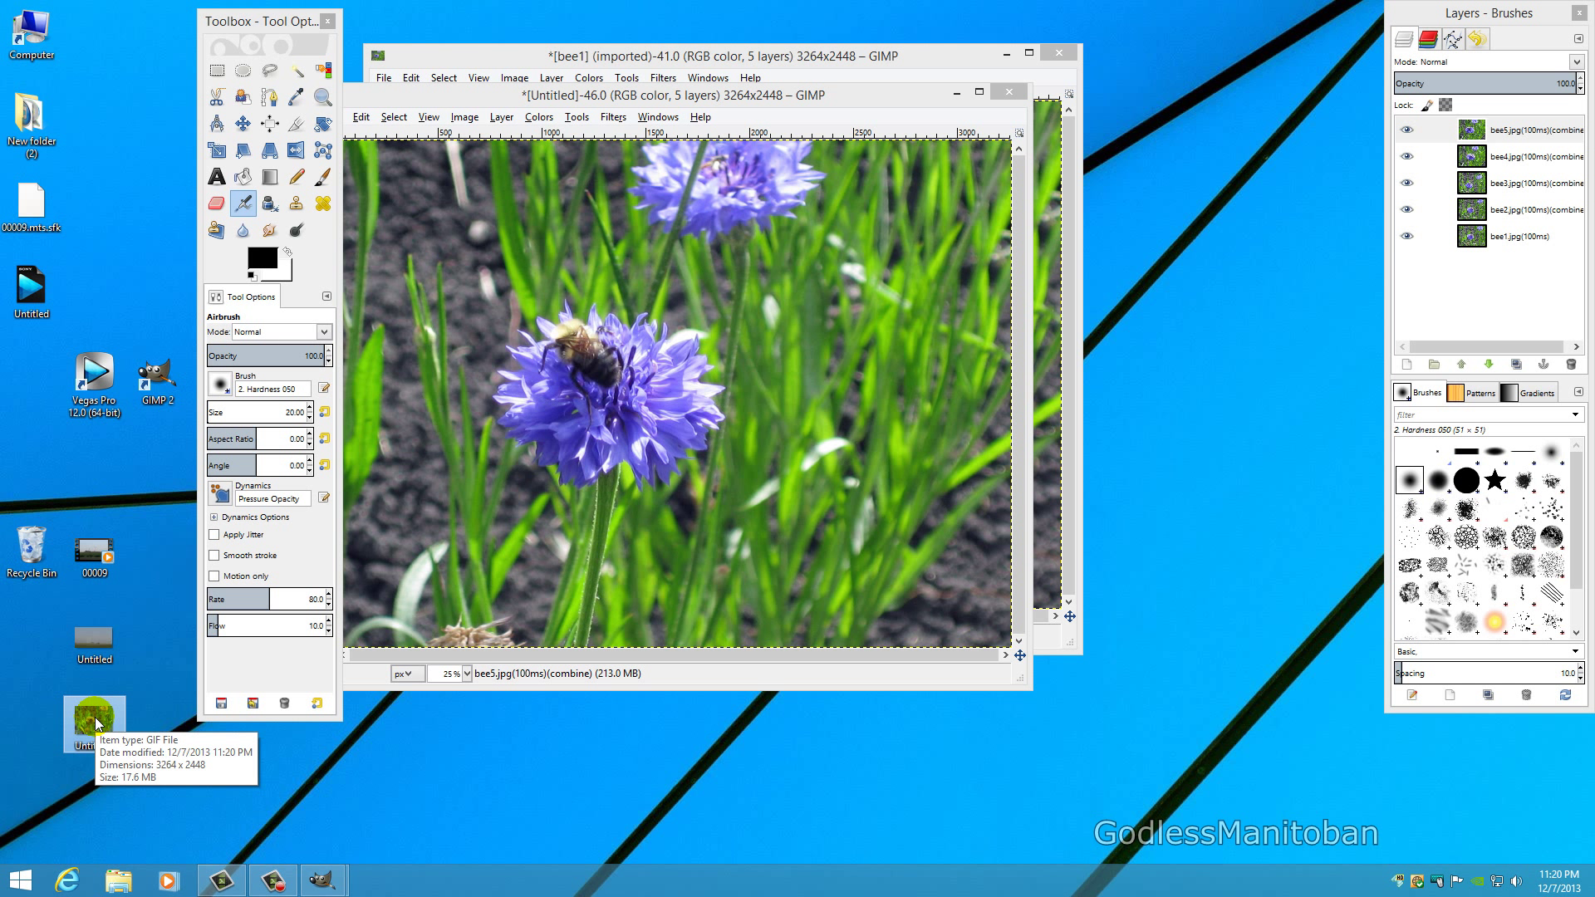
right_click(95, 716)
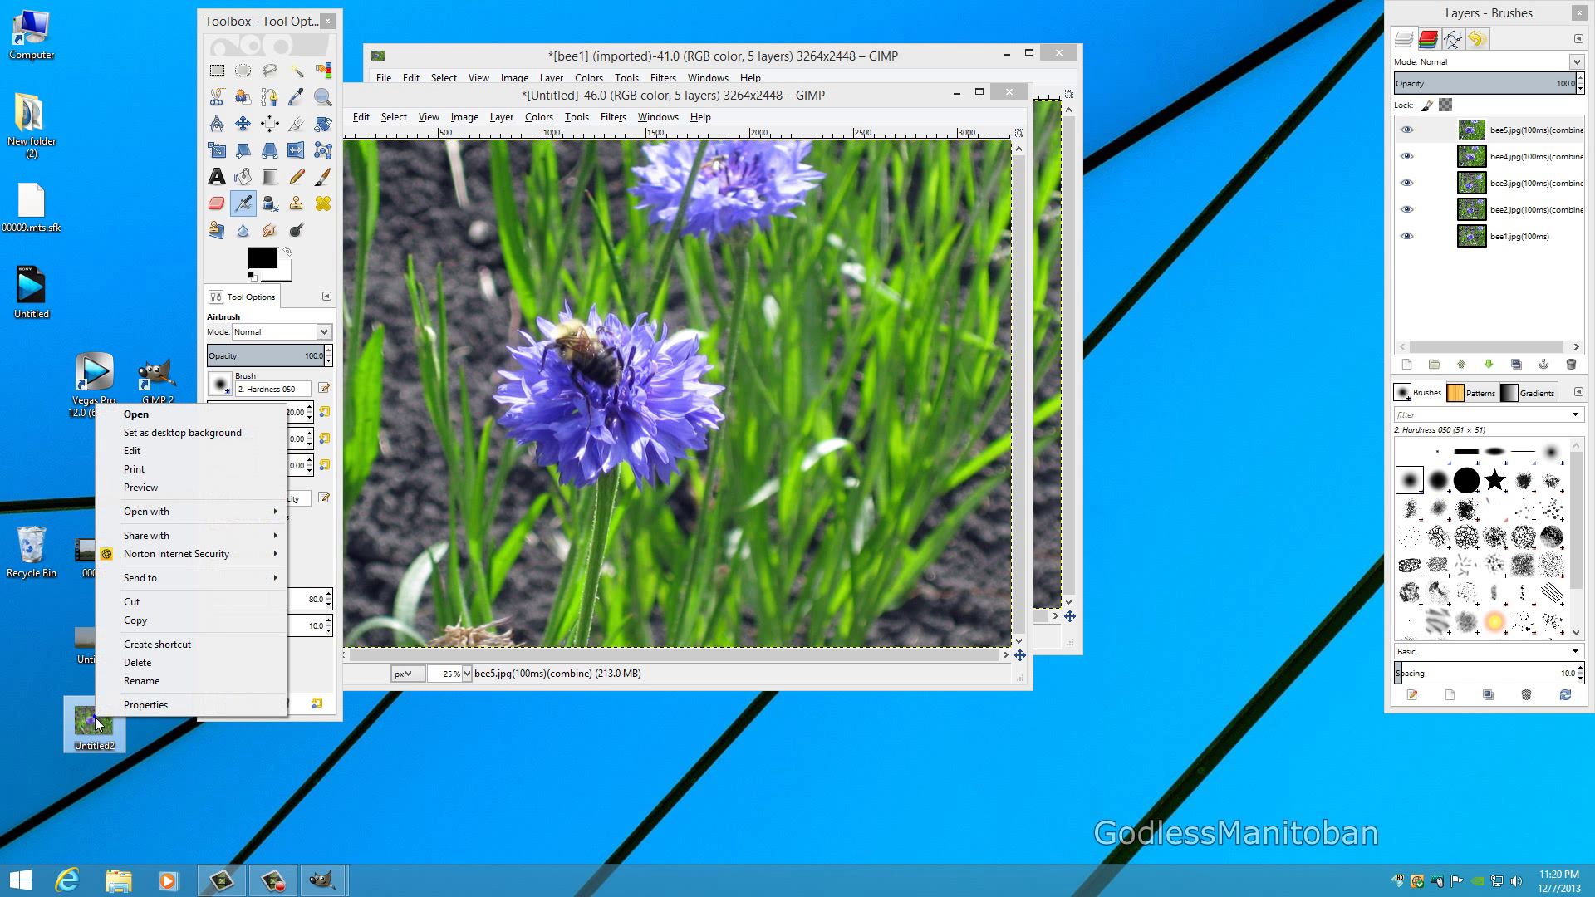
mouse_move(205, 509)
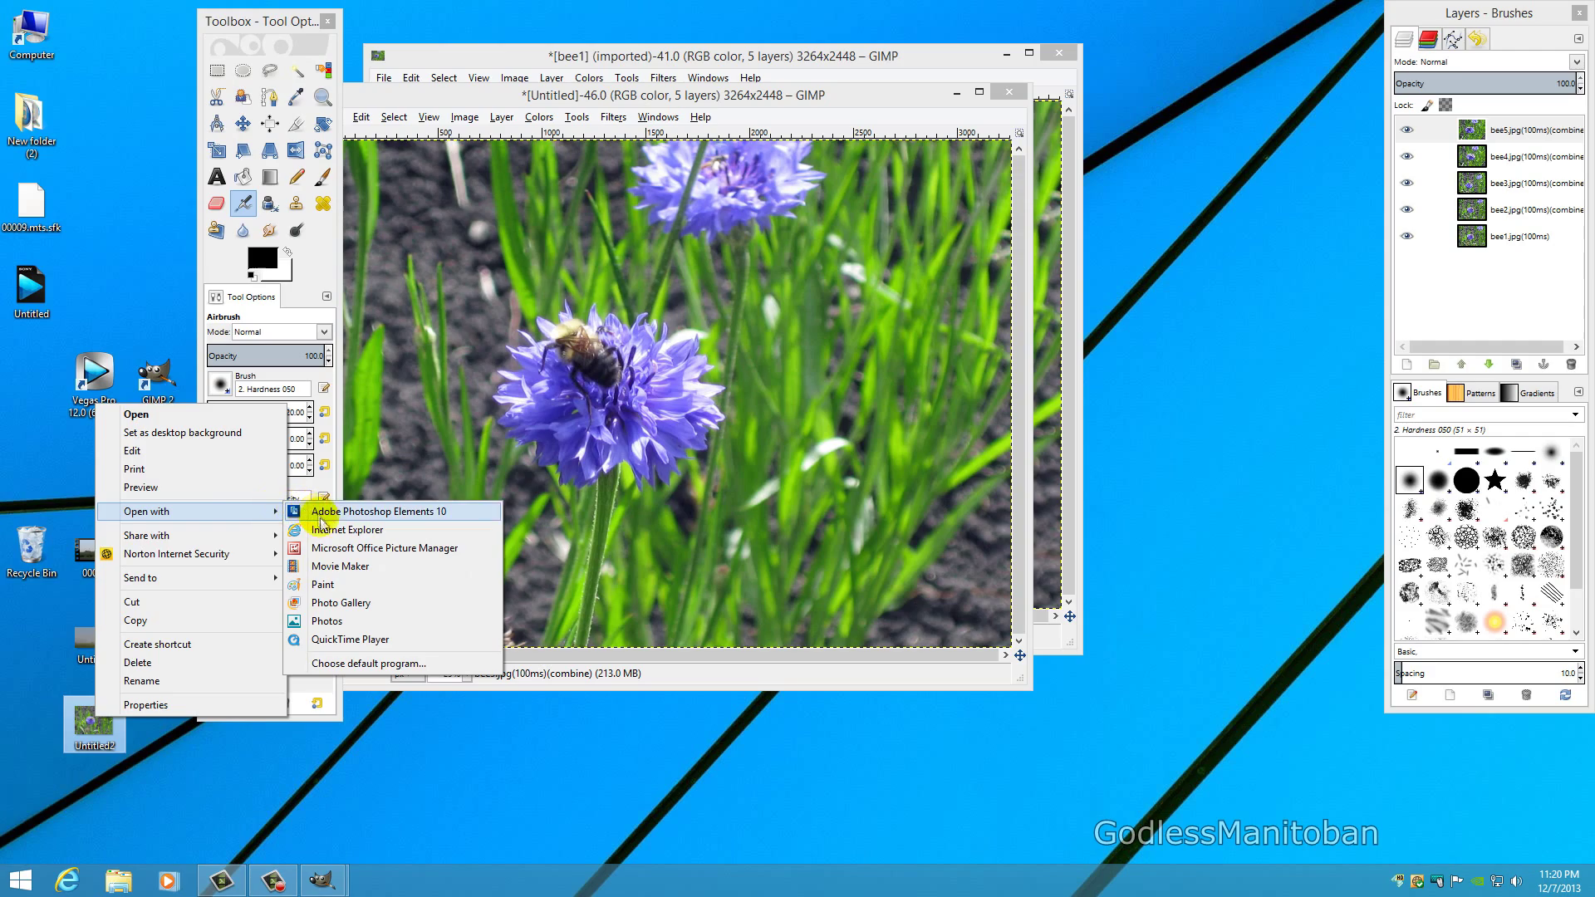
left_click(332, 530)
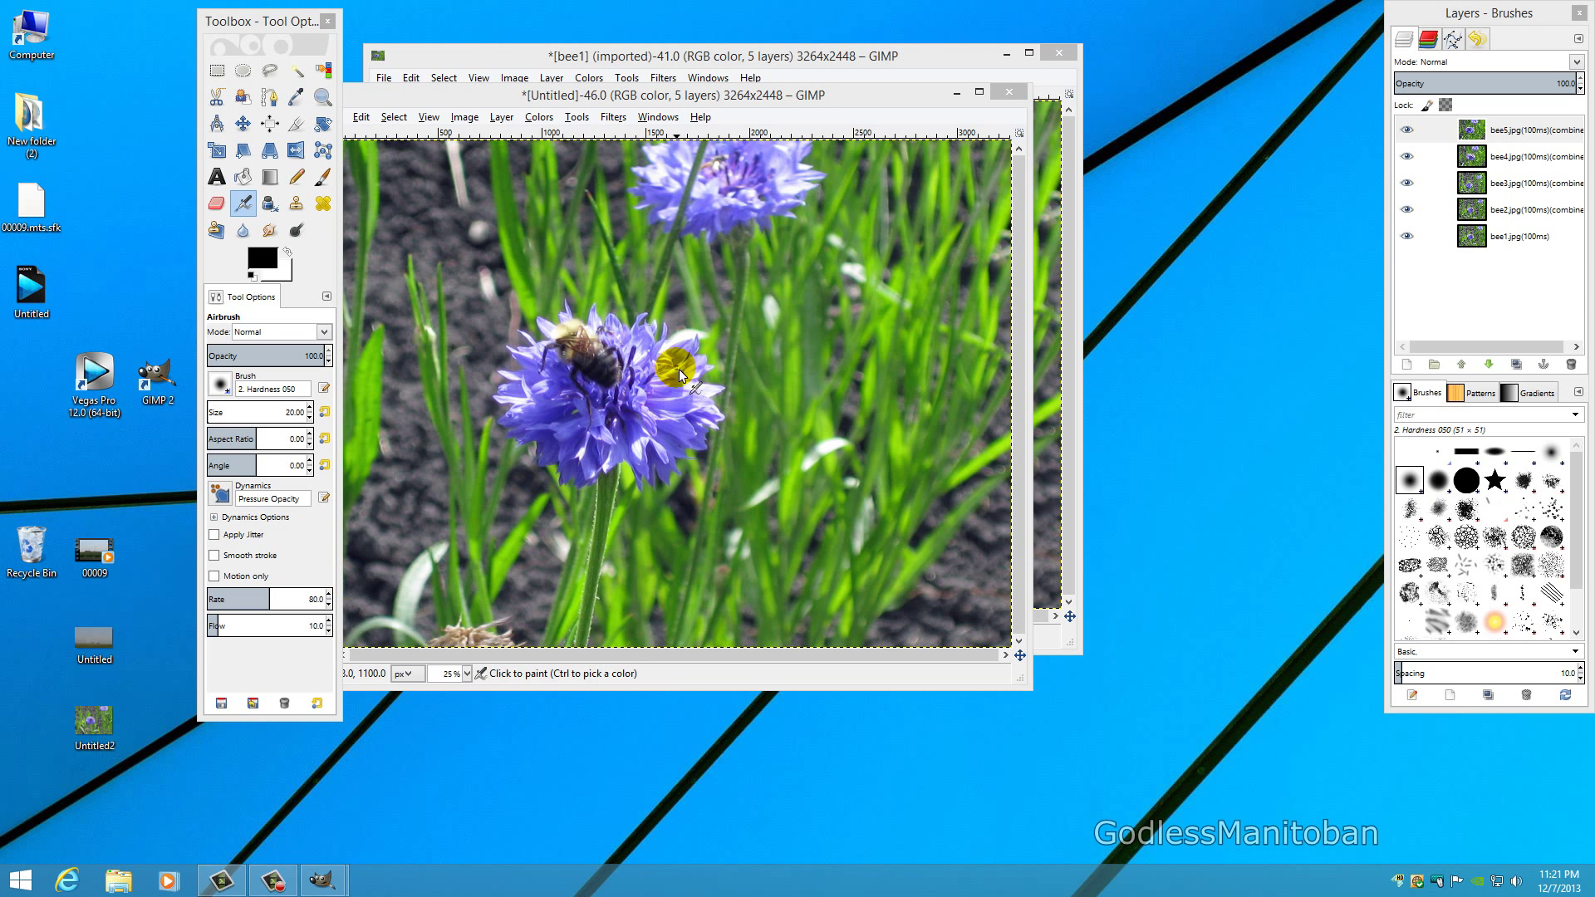
Scale the five bee layers from 3264x2448 to width 720, height 540 with Scale Image.
left_click_drag(253, 31, 60, 27)
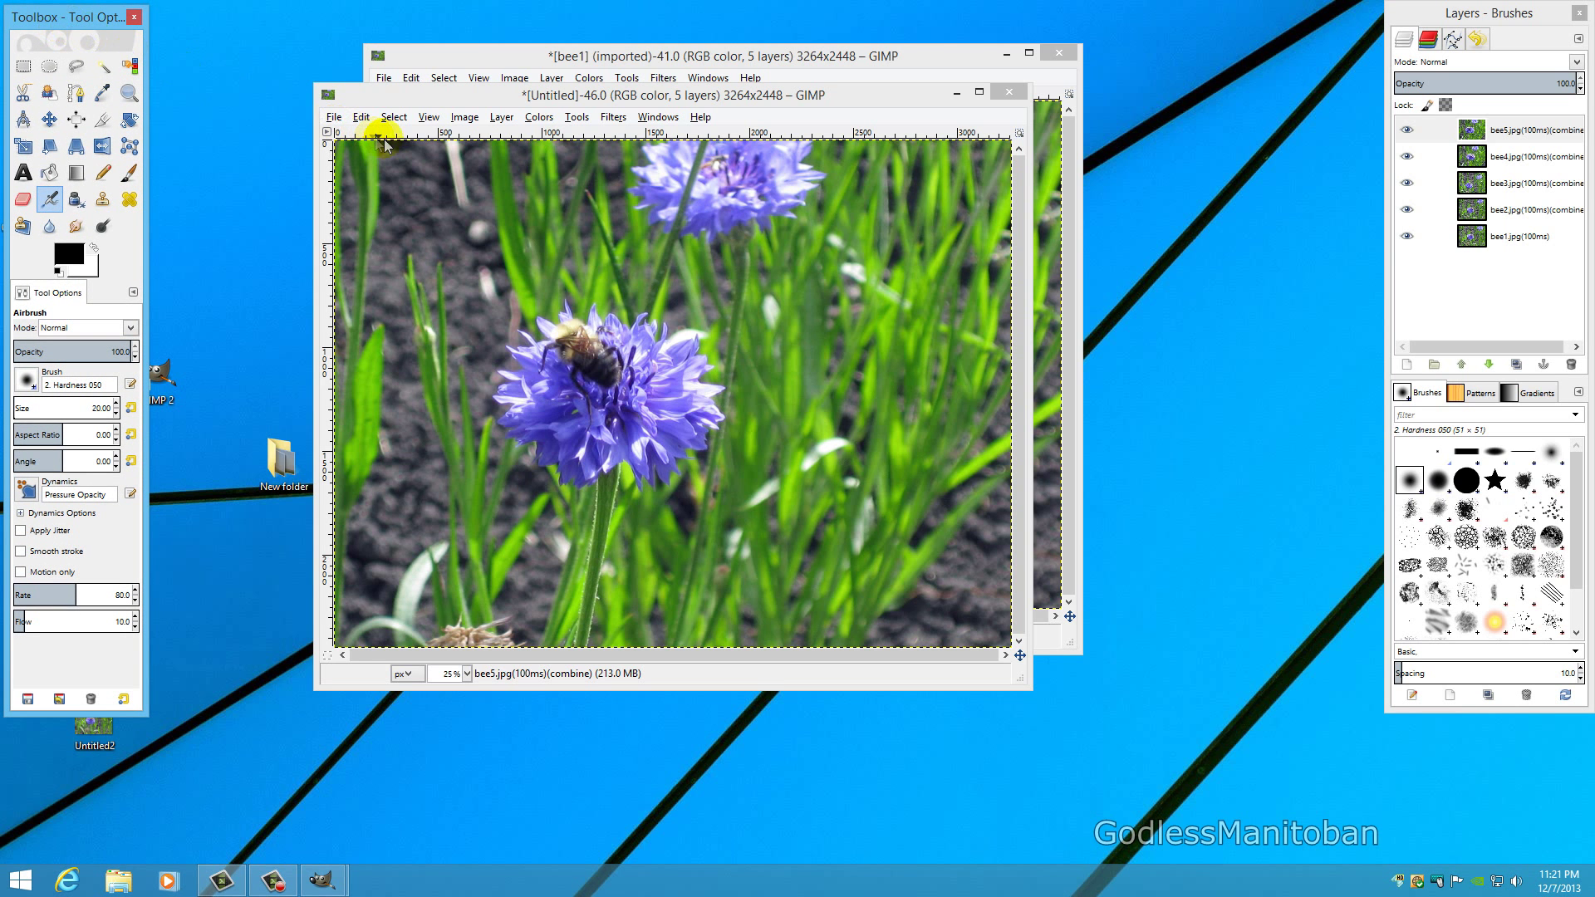
left_click(465, 117)
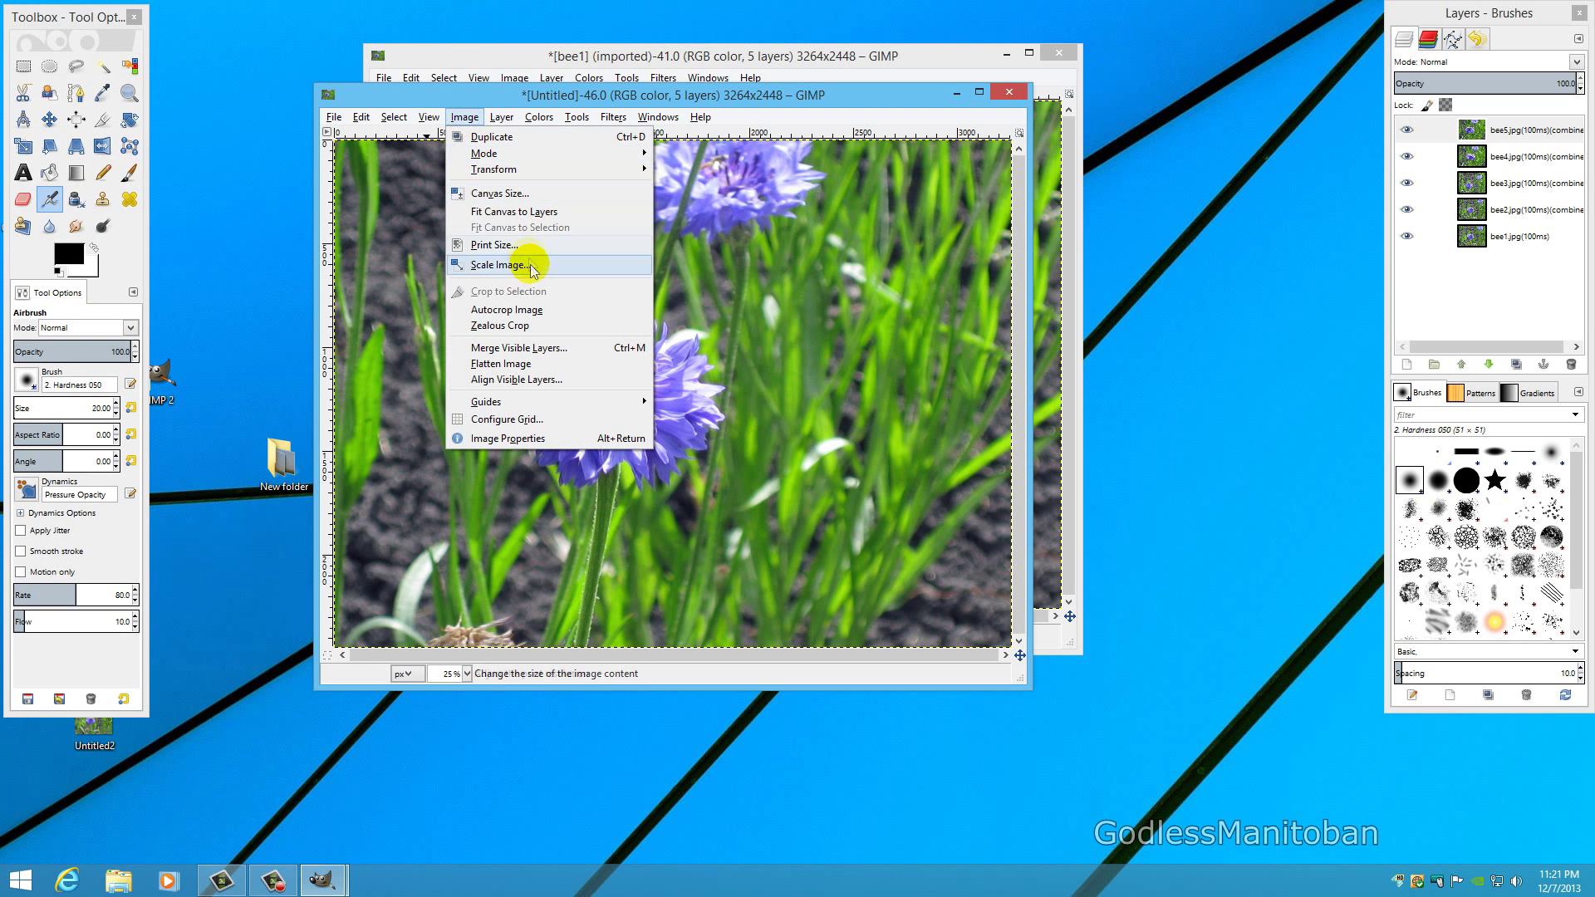
left_click(537, 271)
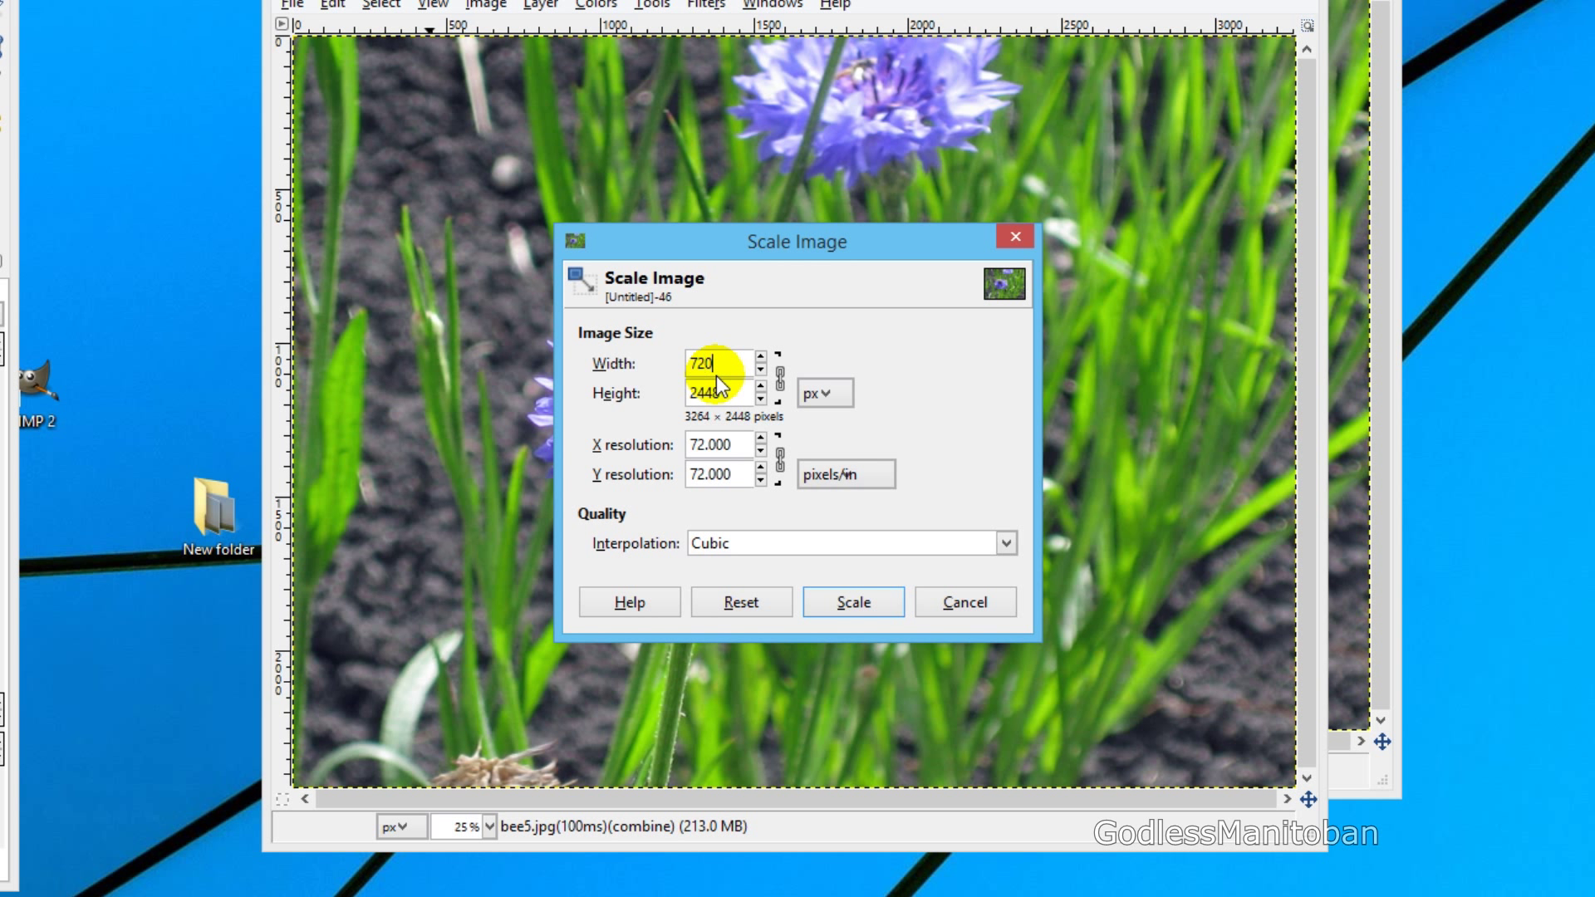
left_click(754, 397)
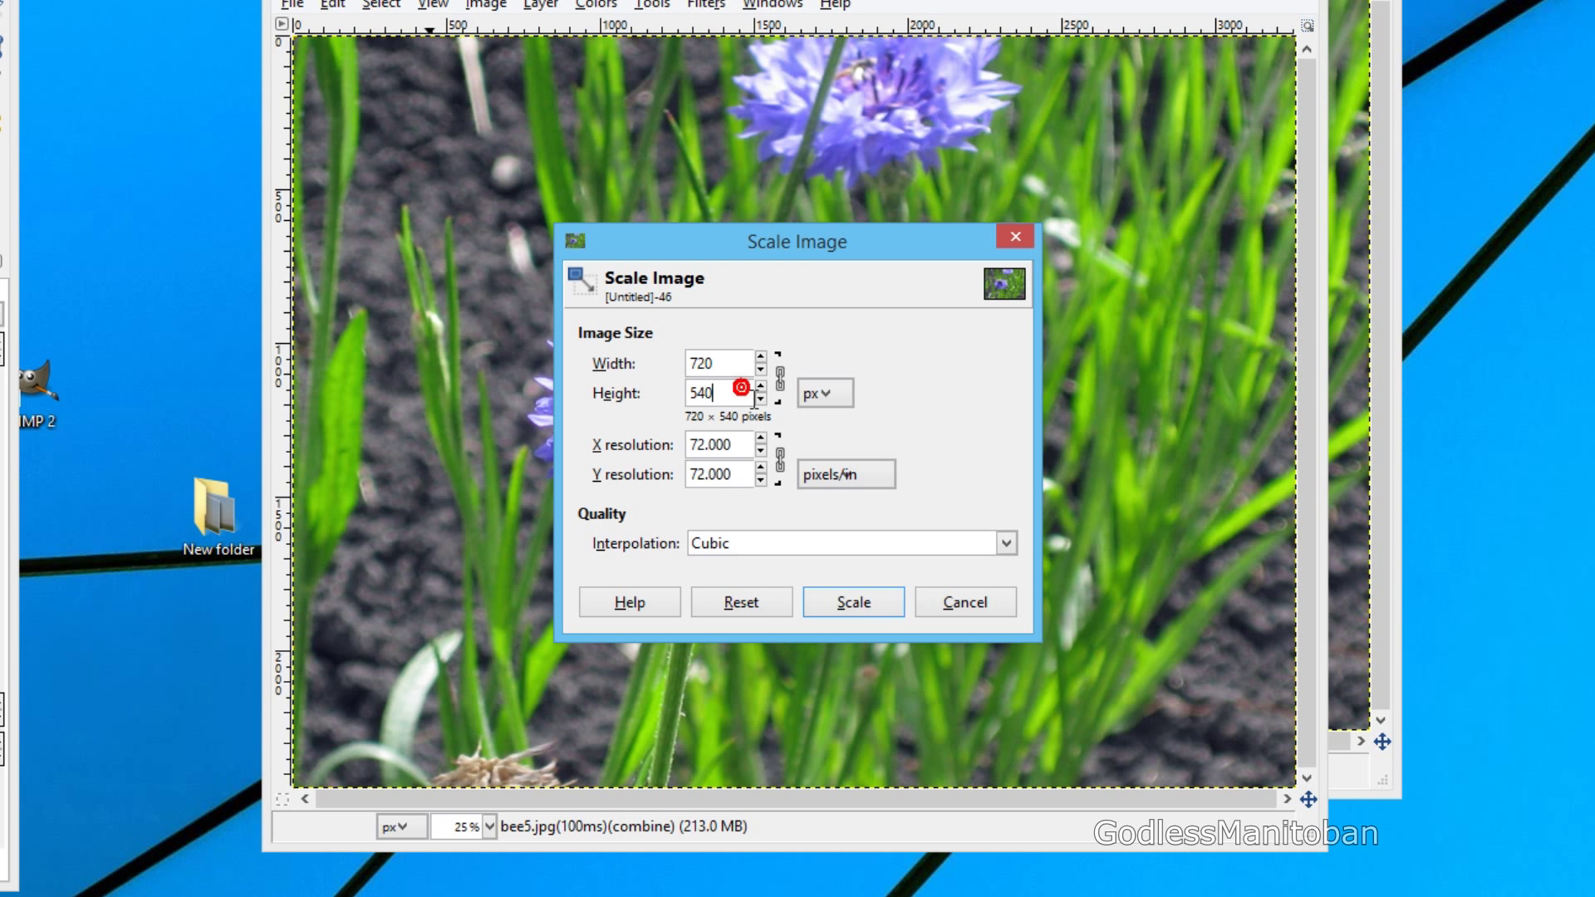
left_click(741, 387)
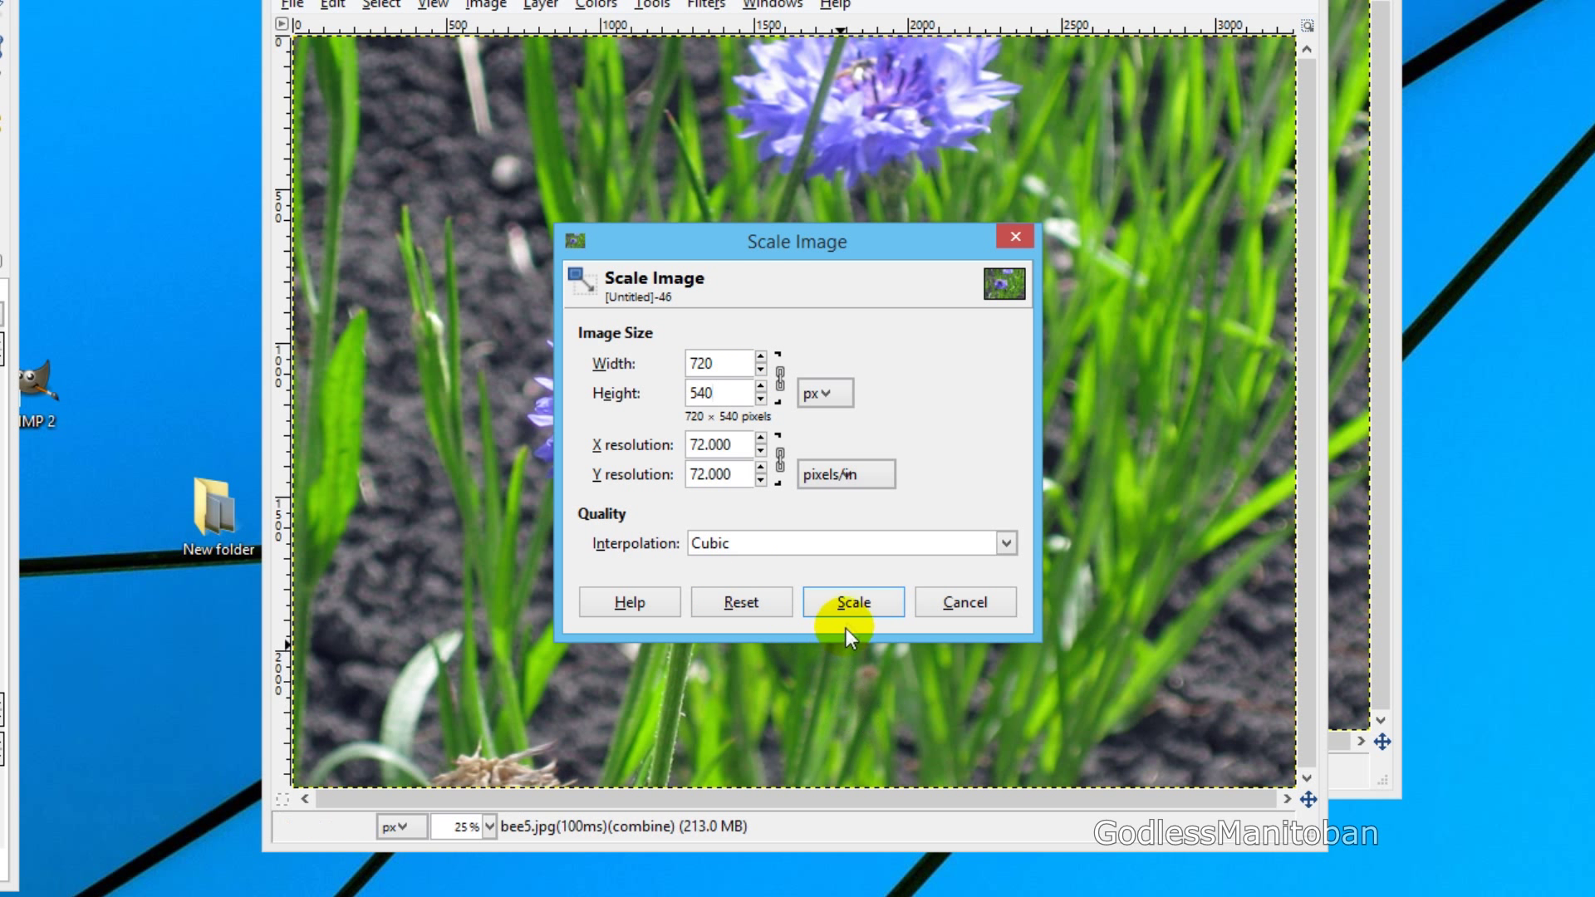
left_click(859, 609)
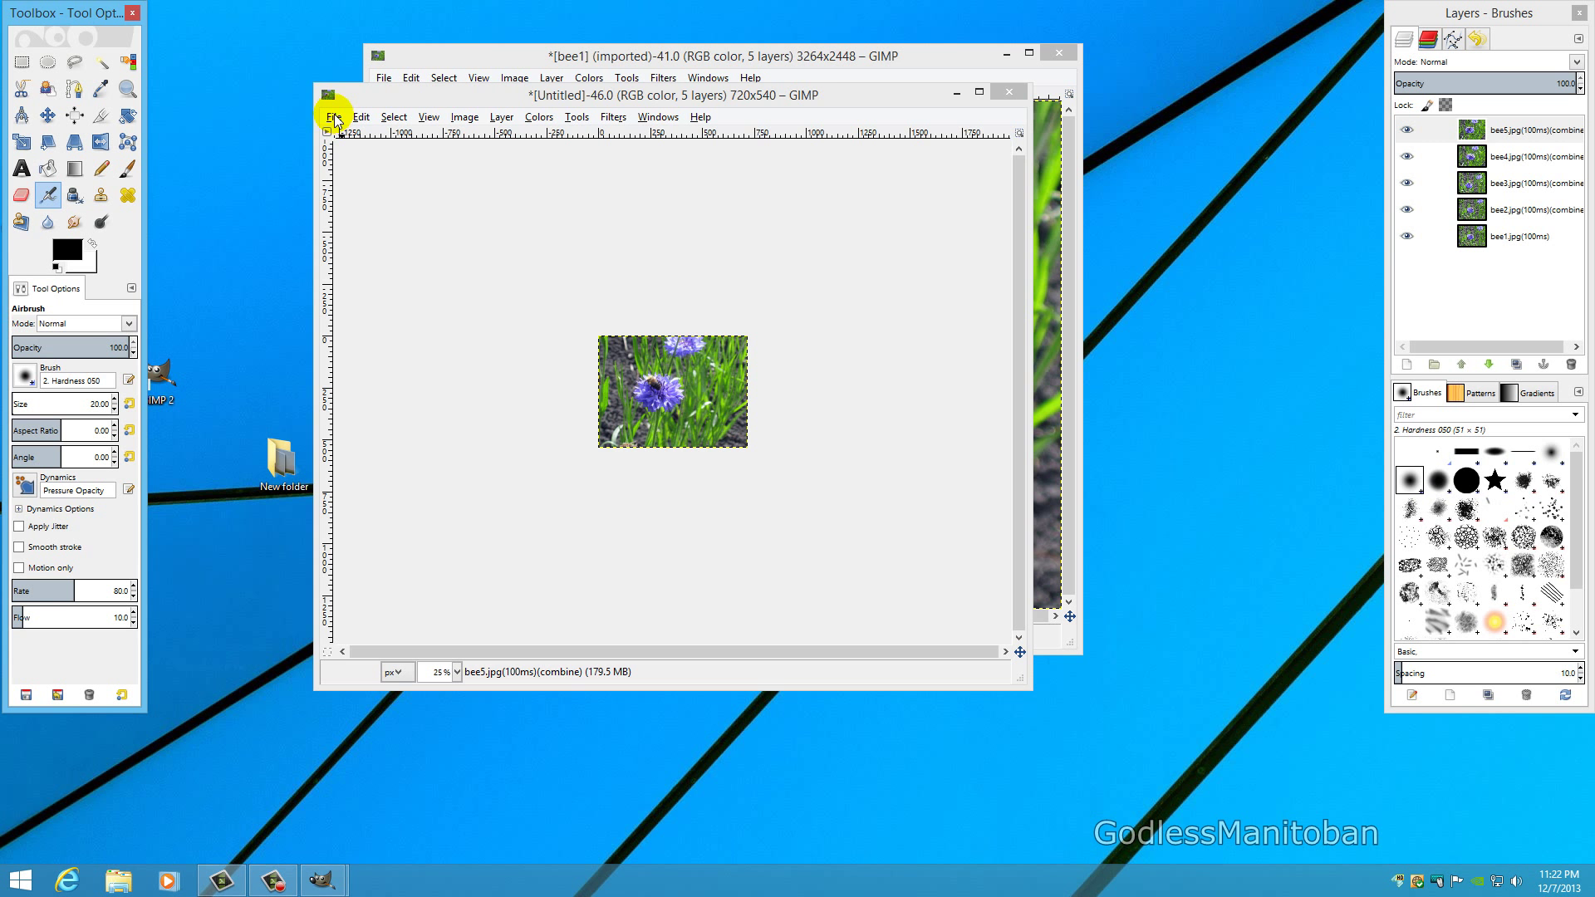
Target Untitled2.gif in the Desktop folder via Export As and reach the GIF options.
left_click(335, 118)
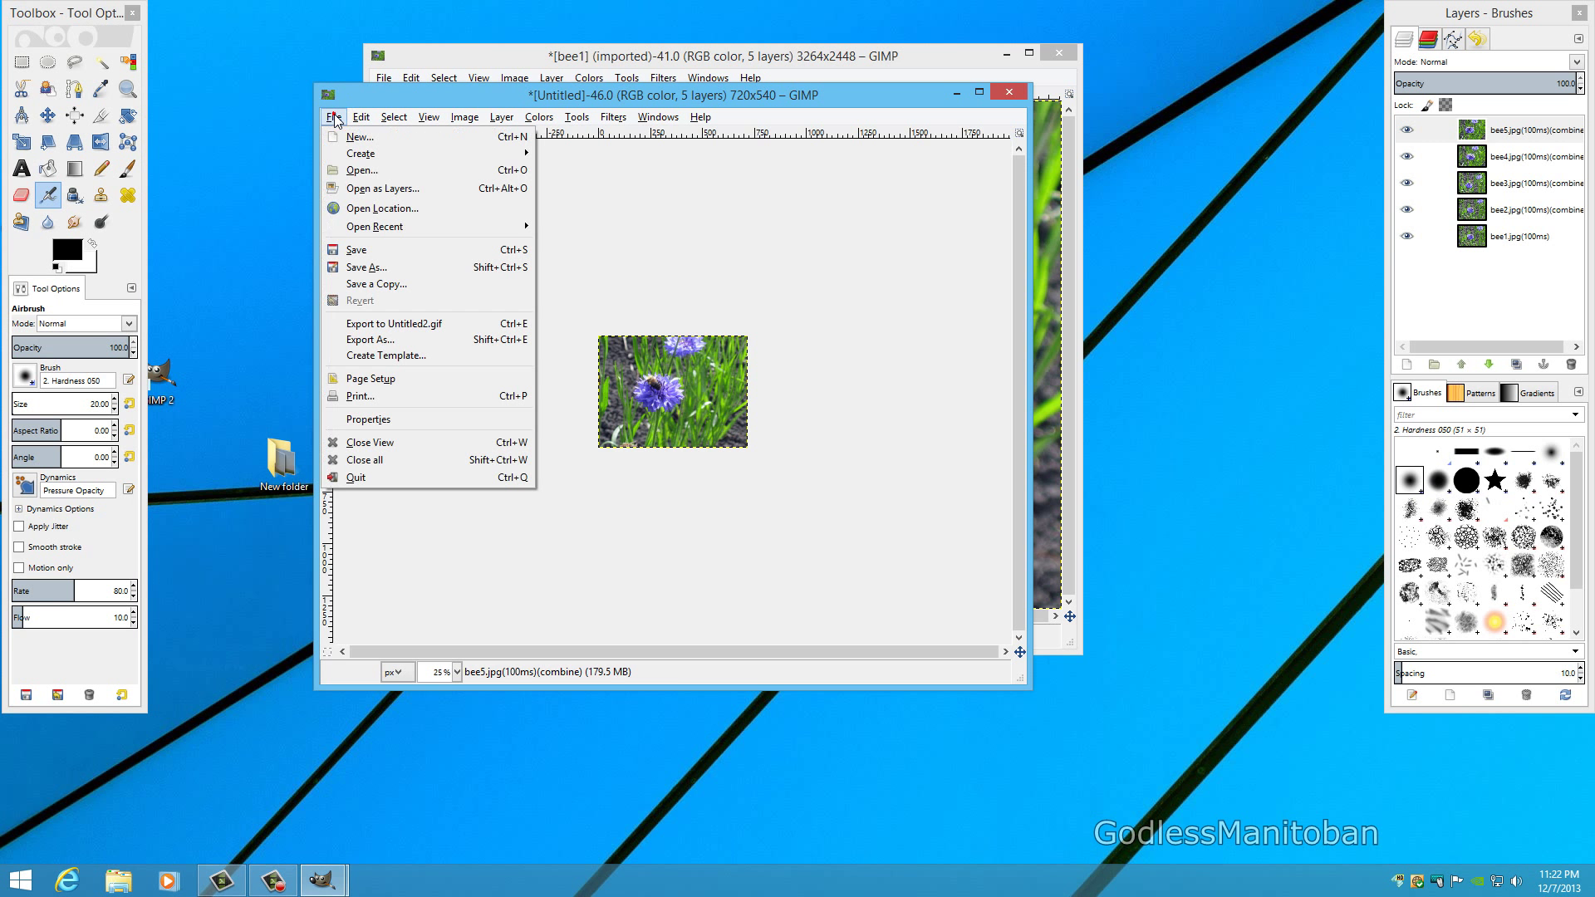
left_click(404, 339)
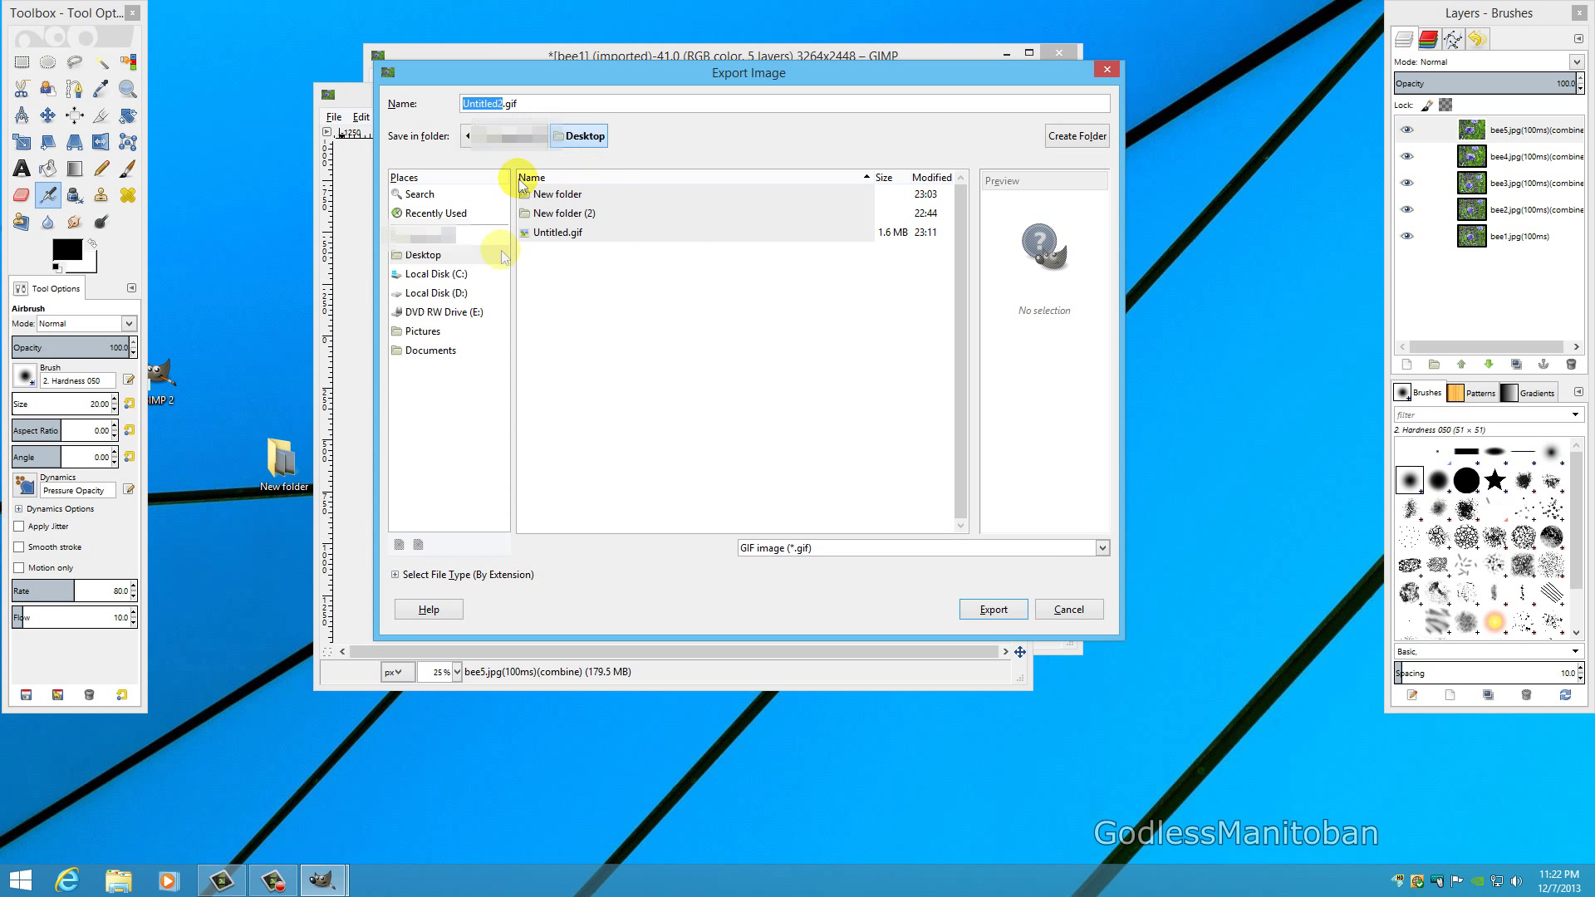
left_click(447, 258)
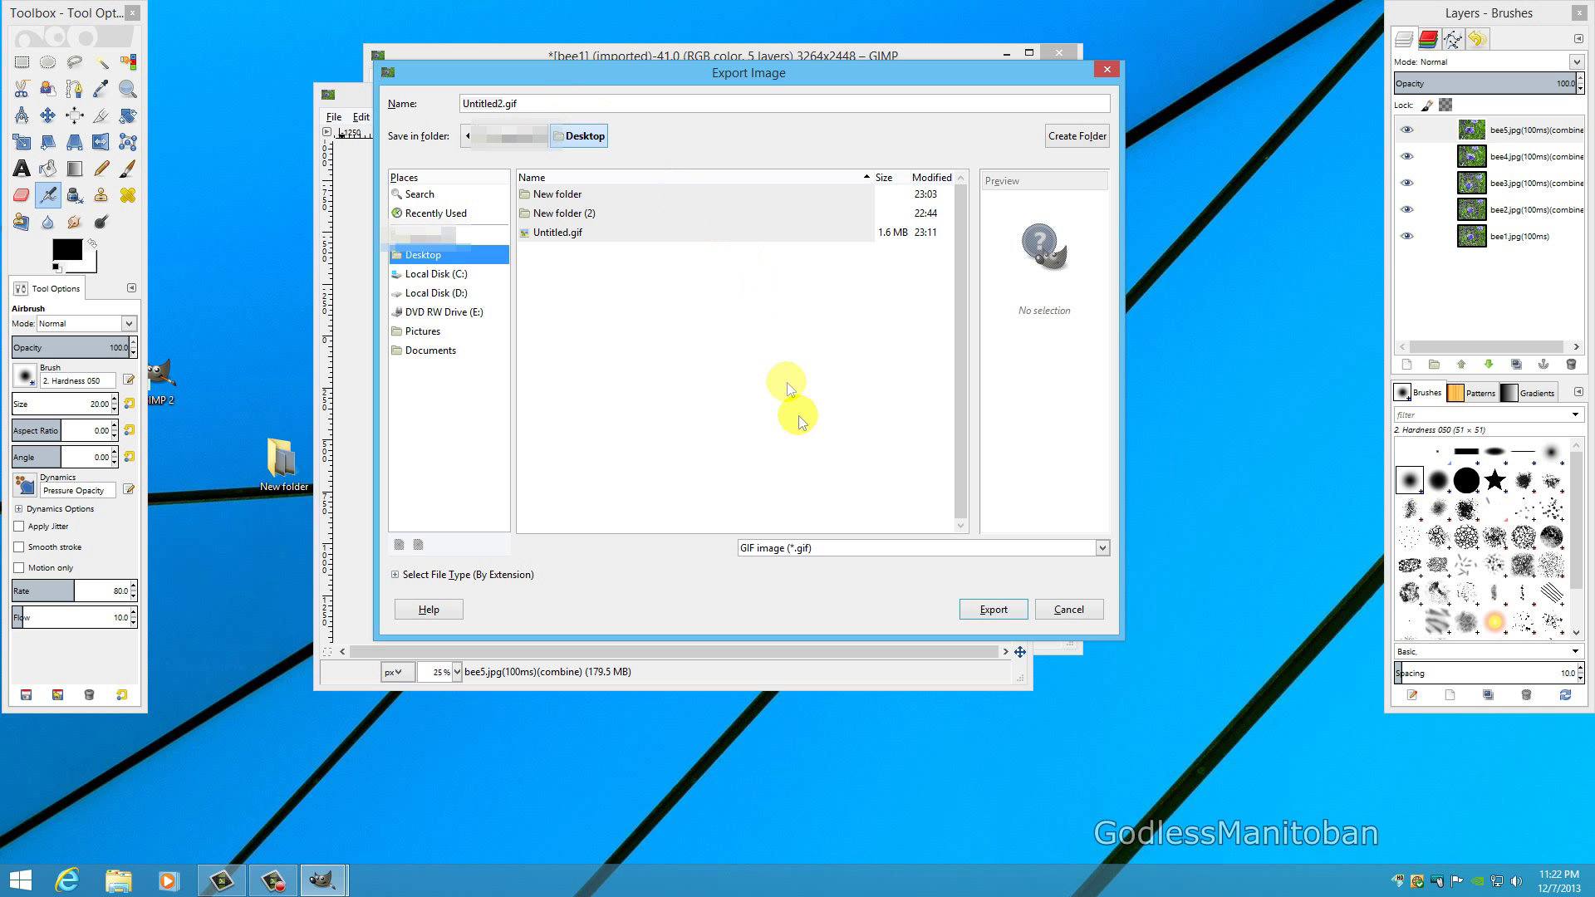
left_click(983, 613)
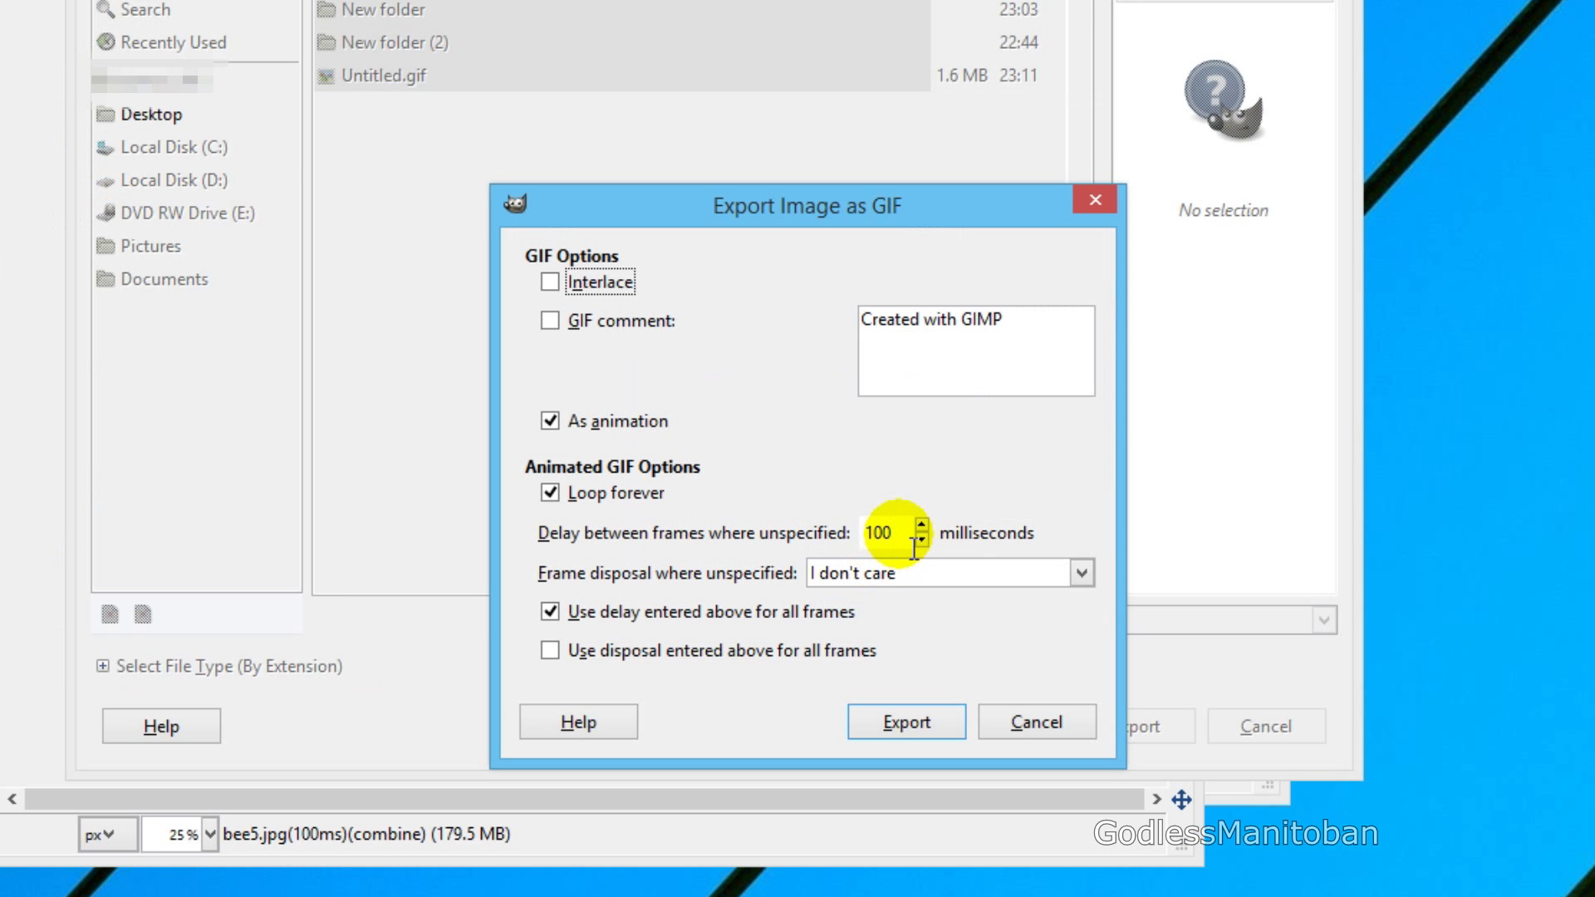
Change the frame delay from 100 to 750 ms and export the looping GIF.
left_click_drag(901, 536, 845, 540)
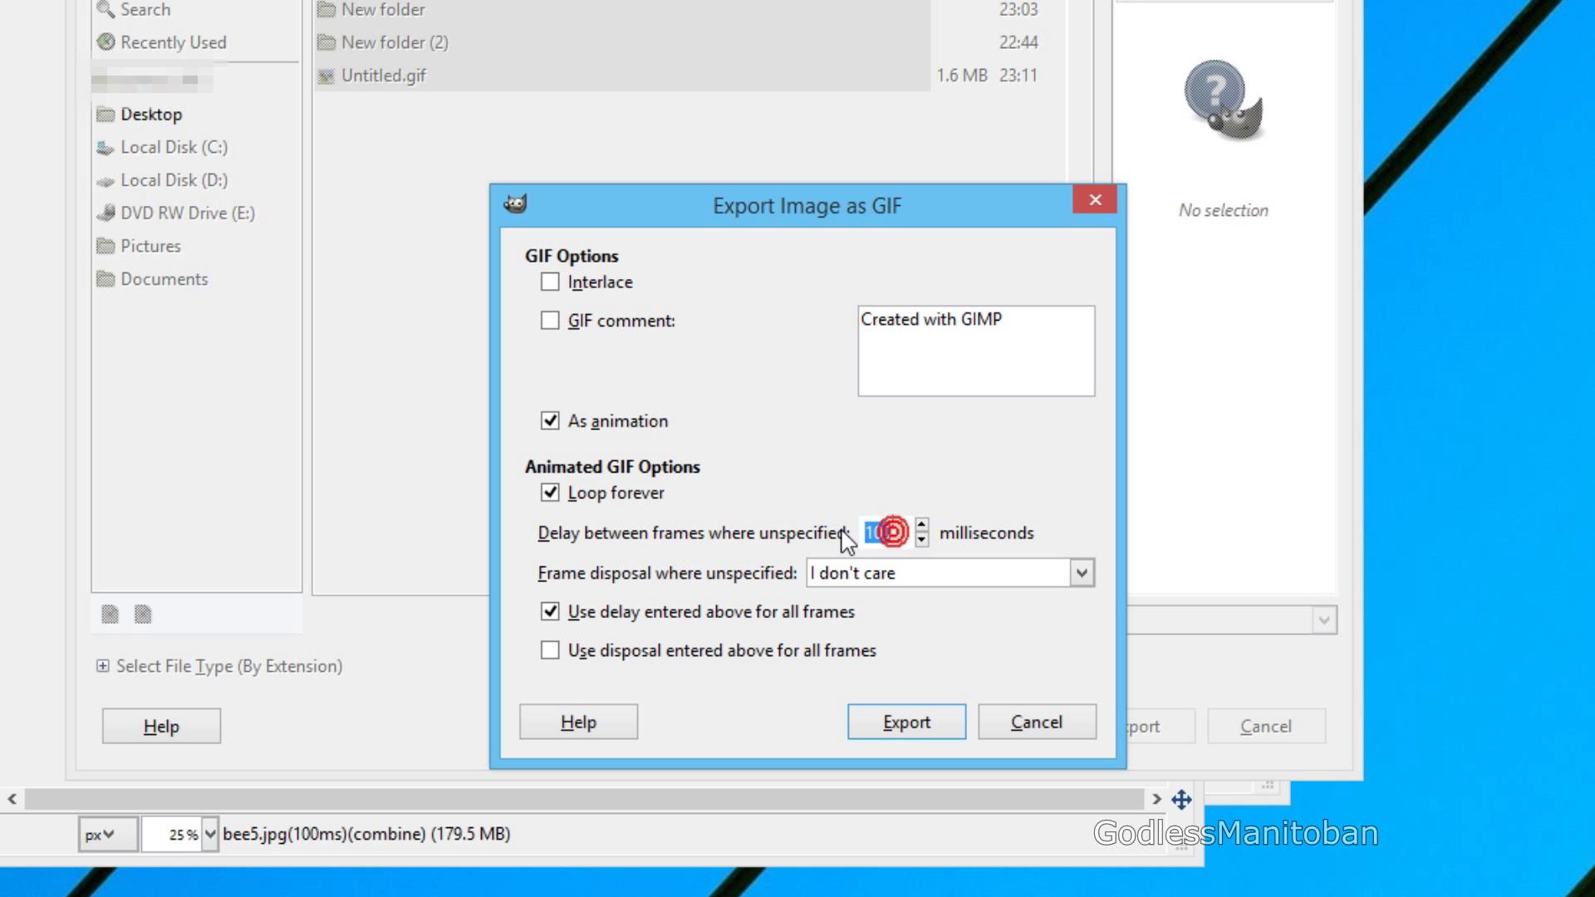
type("750")
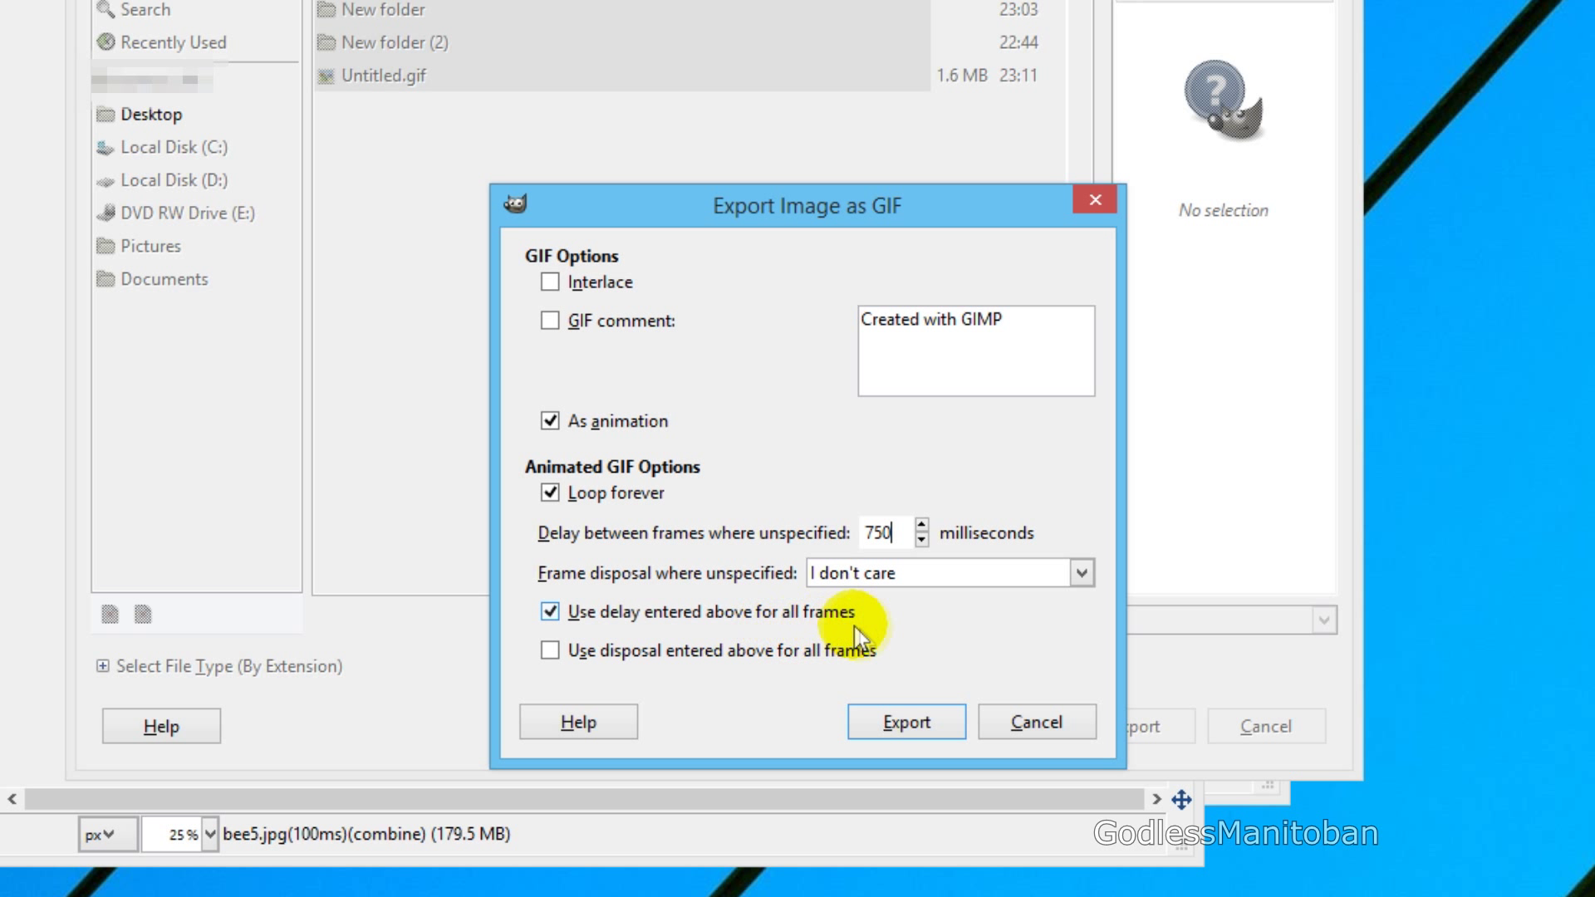
left_click(904, 724)
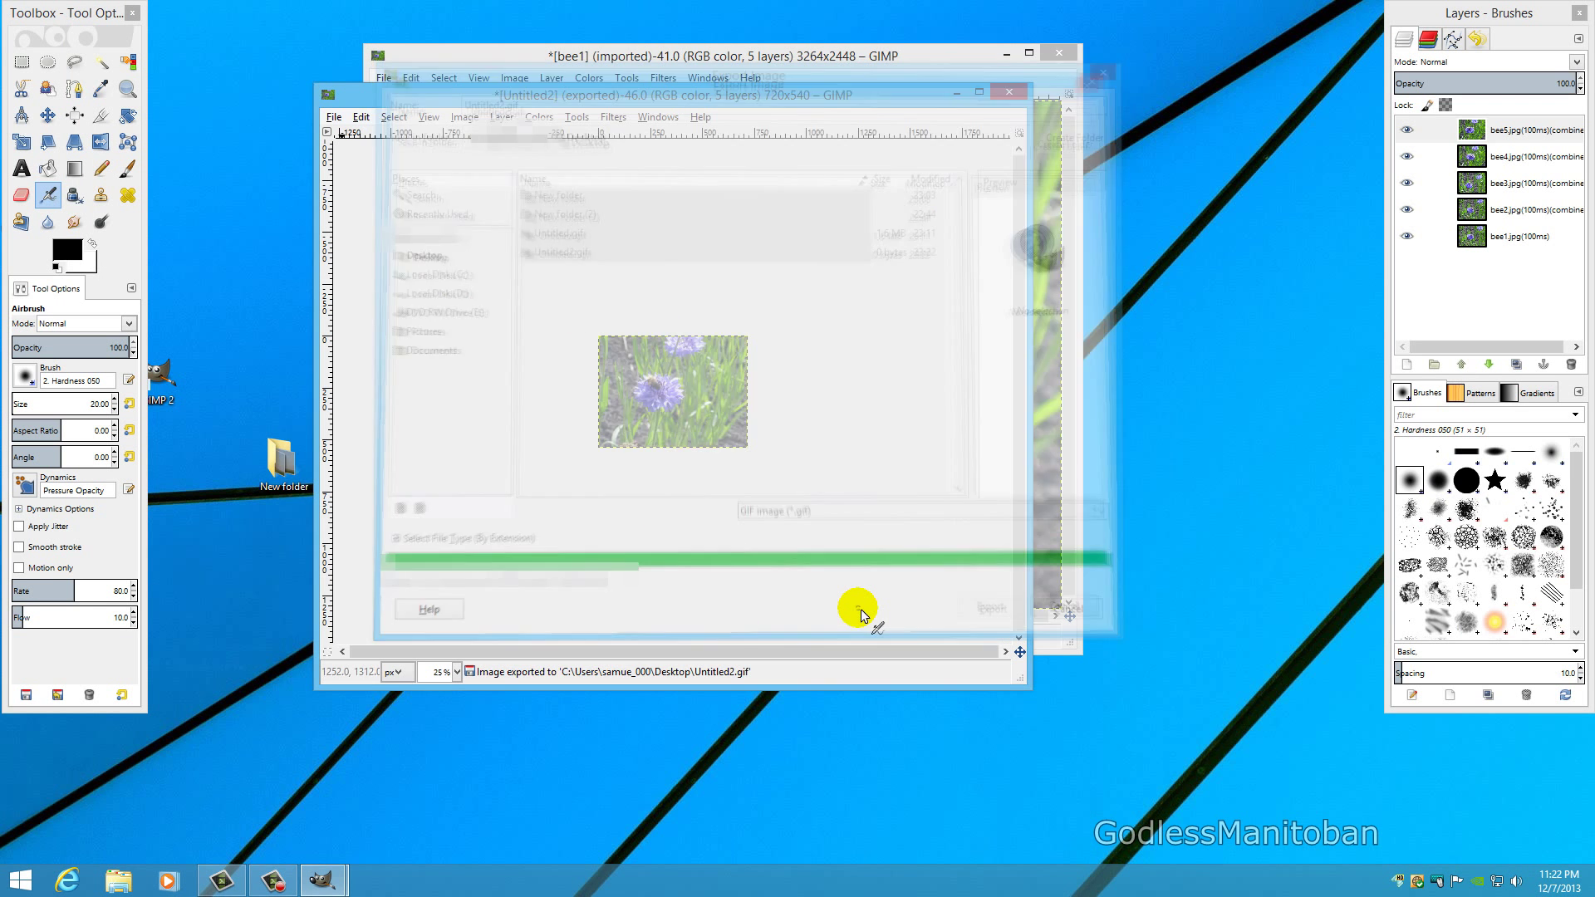
Move the Untitled2 icon to the lower left and open it in Internet Explorer.
left_click_drag(94, 18, 255, 25)
left_click_drag(32, 381, 96, 720)
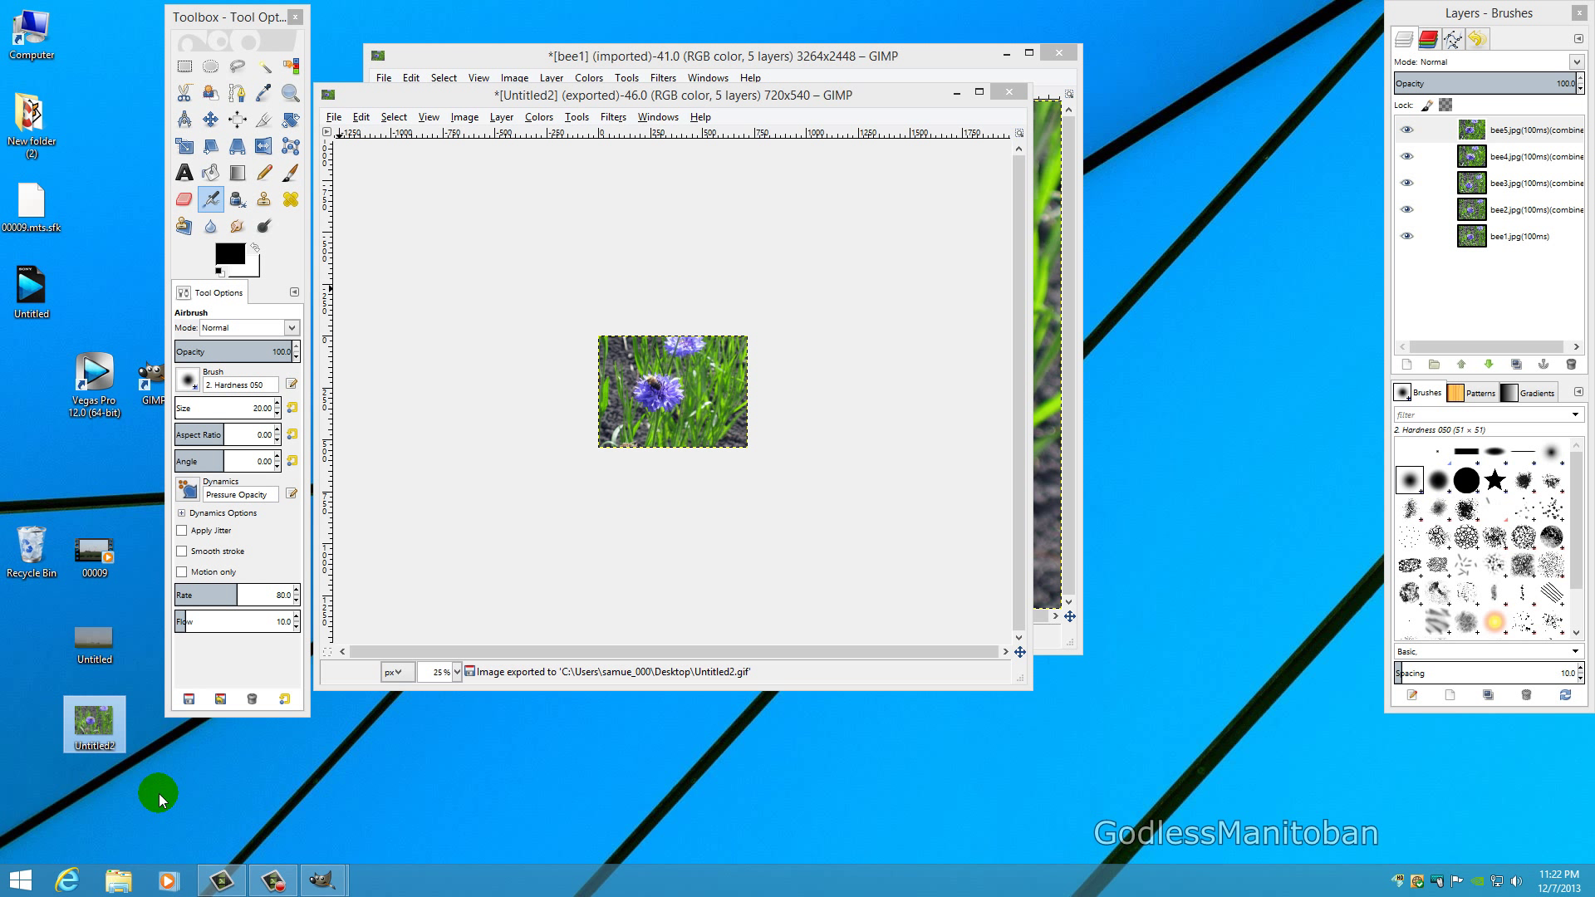
right_click(100, 721)
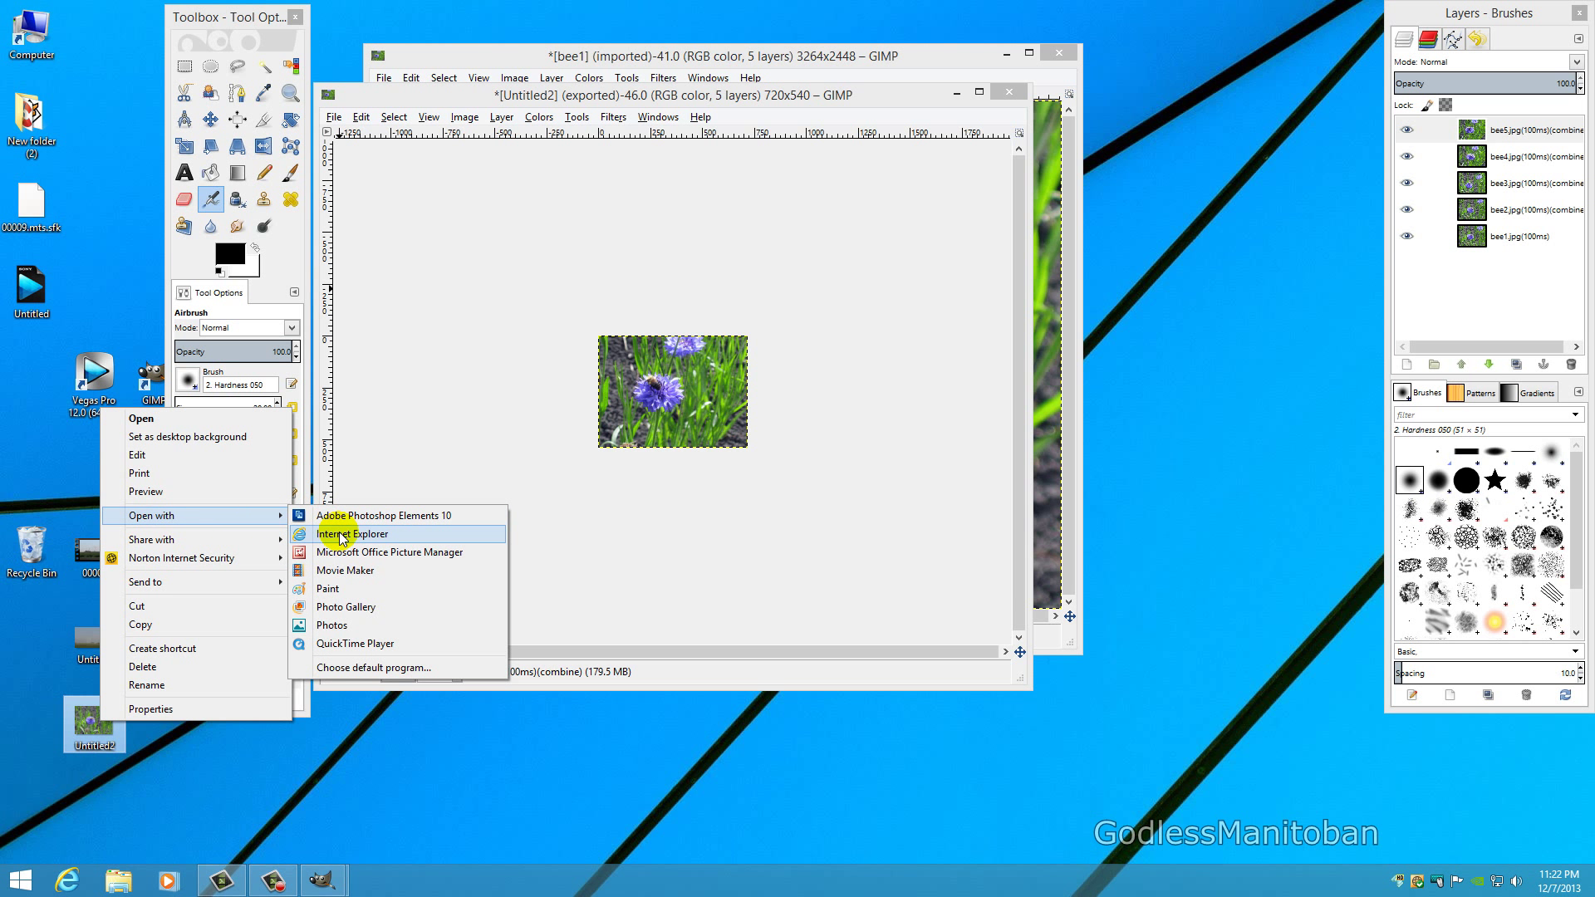
left_click(340, 536)
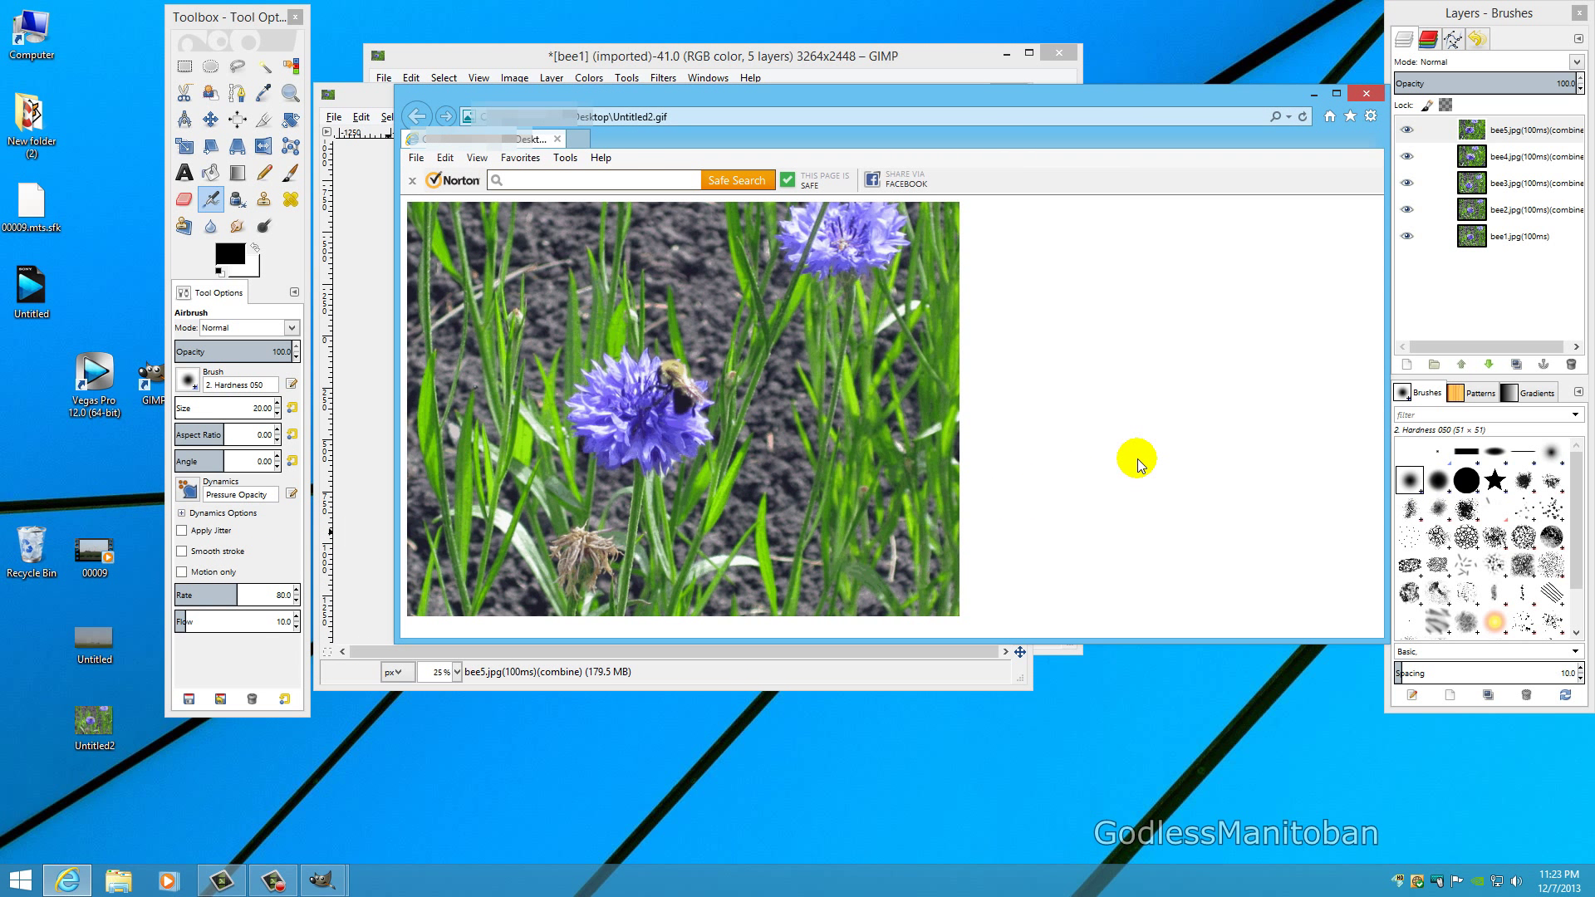